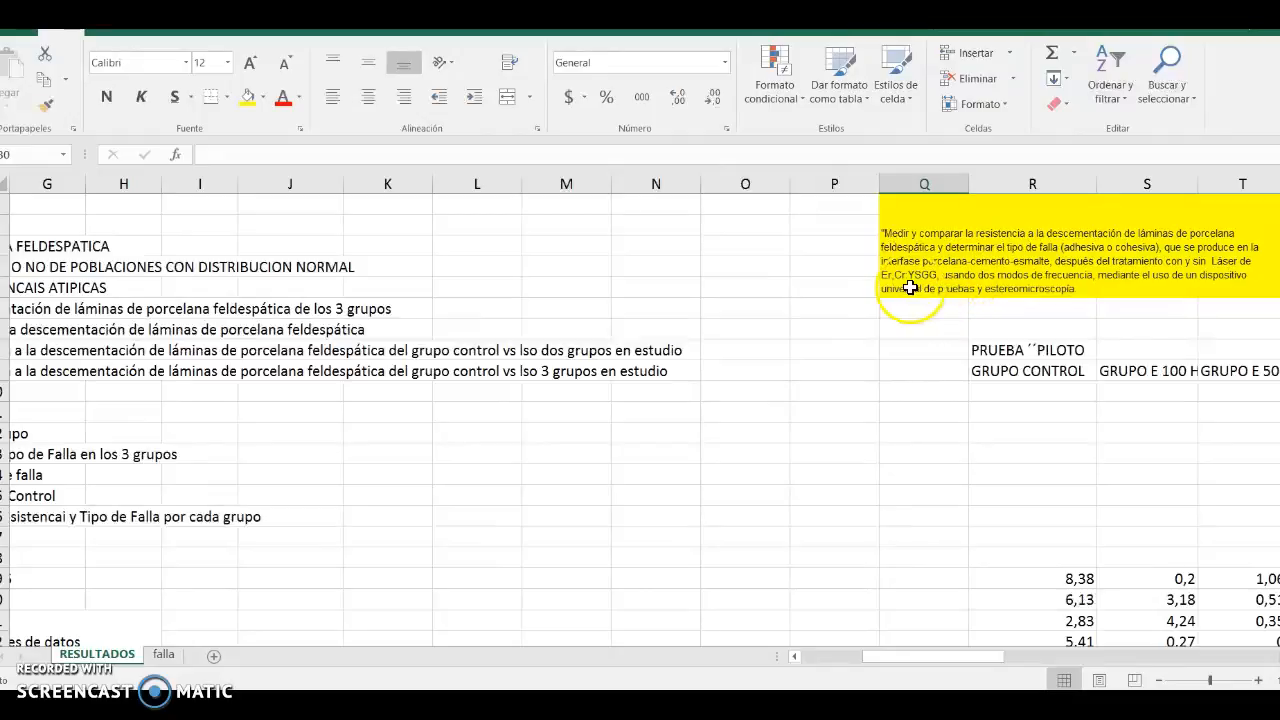
# Review the tests listed for analysing resistance and their objectives, from the exploratory data analysis through CONTRAST KW TEST
pyautogui.moveTo(914, 655); pyautogui.dragTo(826, 656)
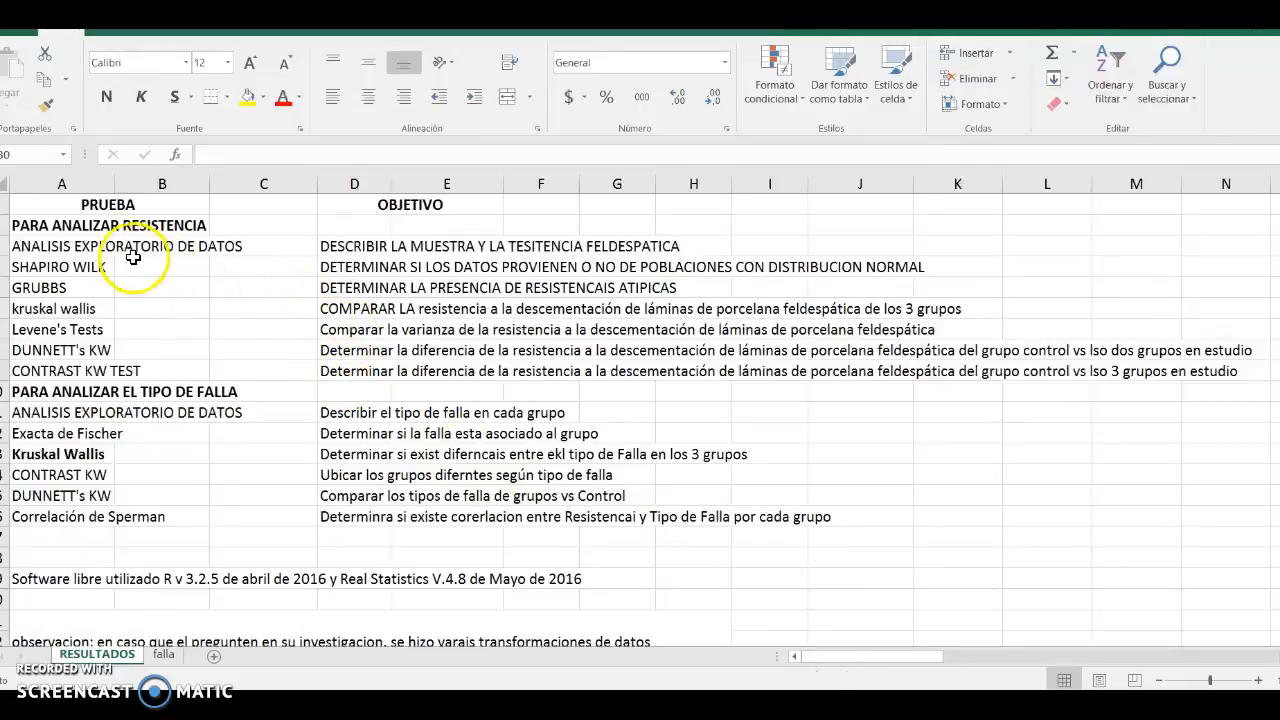
pyautogui.moveTo(36, 224); pyautogui.dragTo(156, 225)
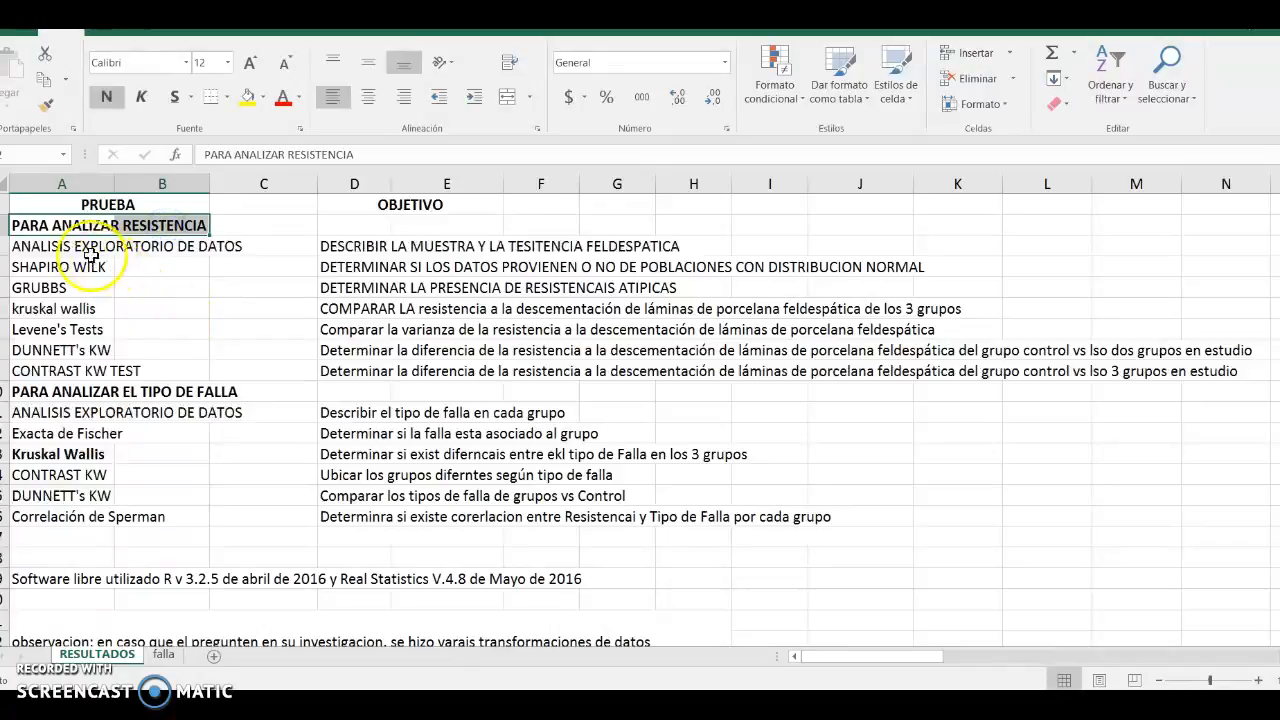
pyautogui.click(45, 245)
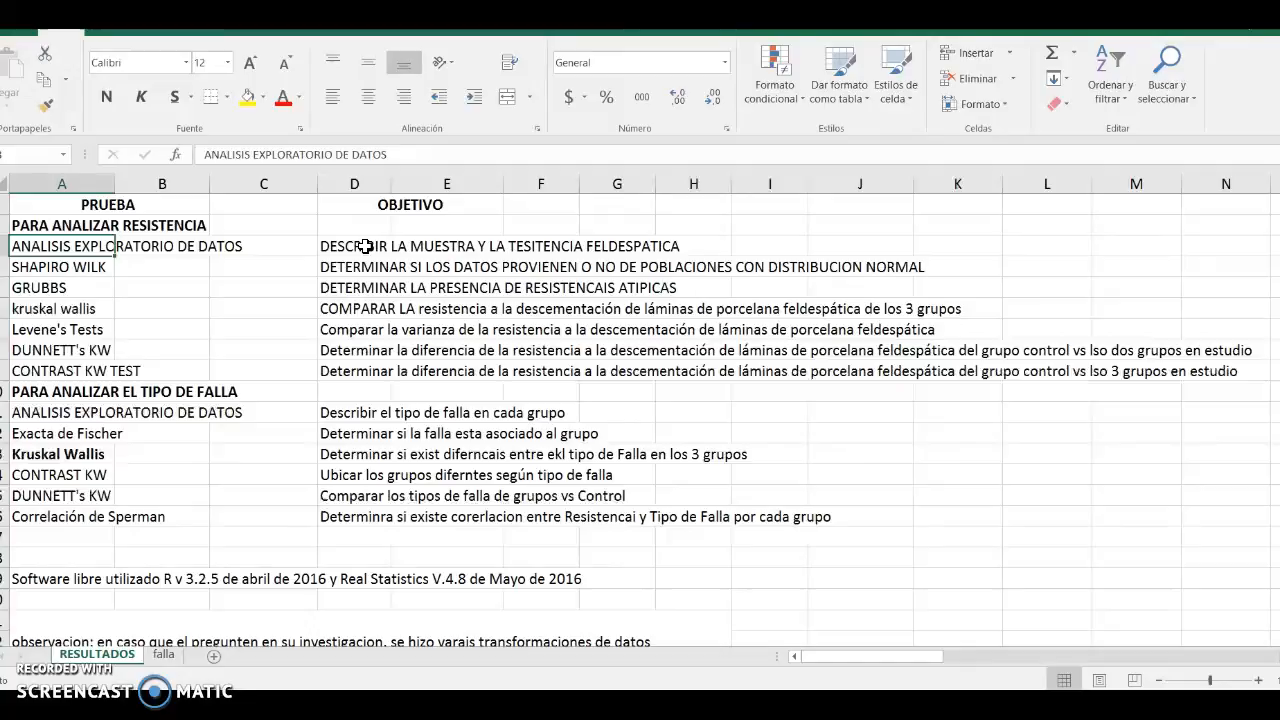
pyautogui.click(52, 266)
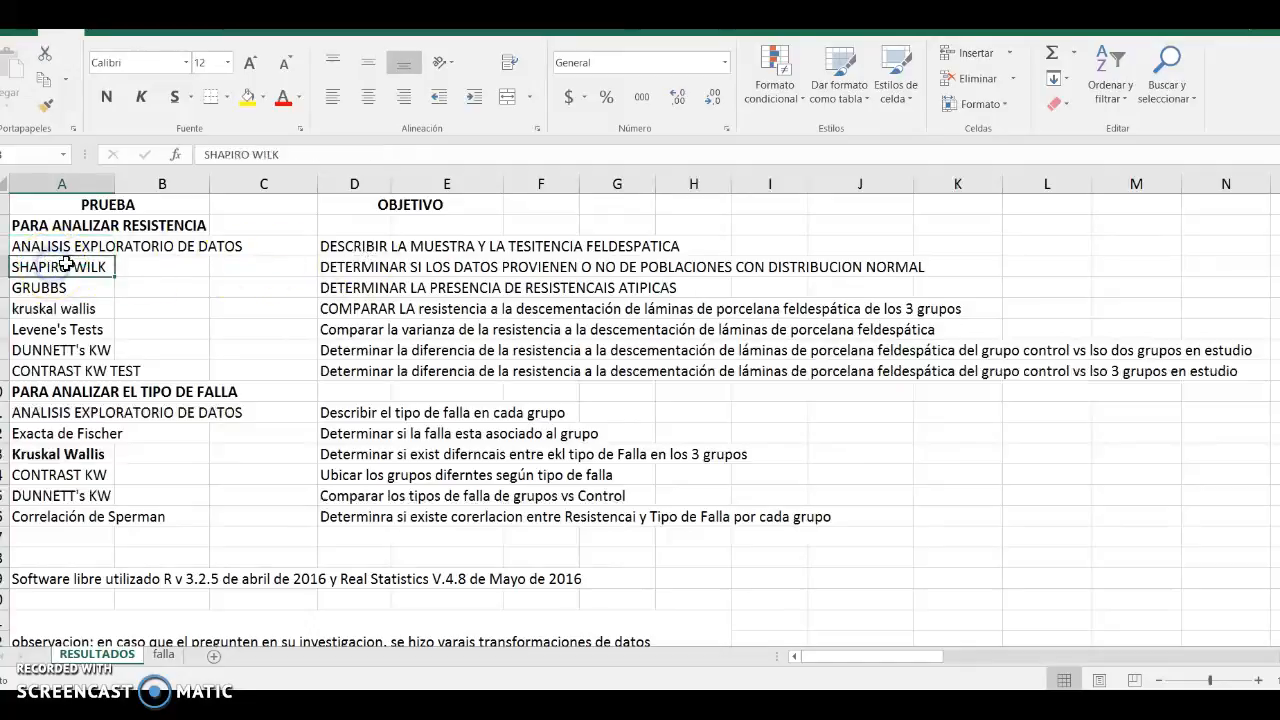
pyautogui.click(410, 265)
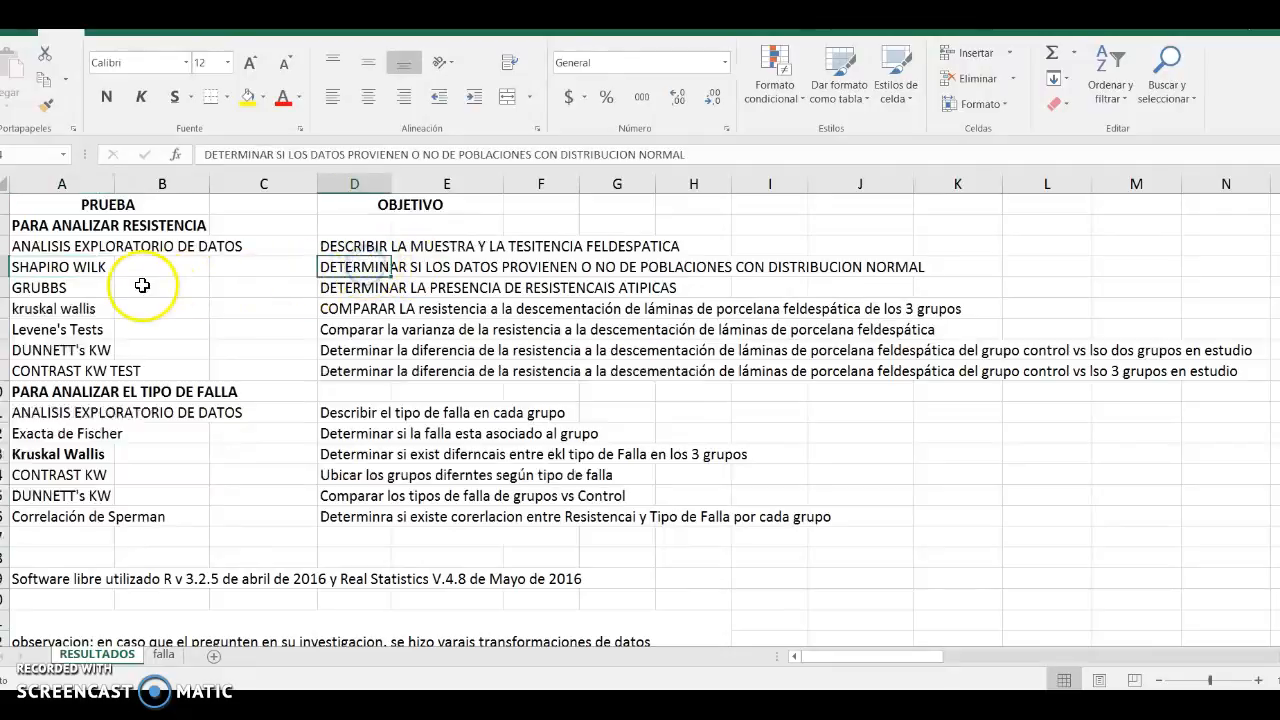
pyautogui.click(40, 287)
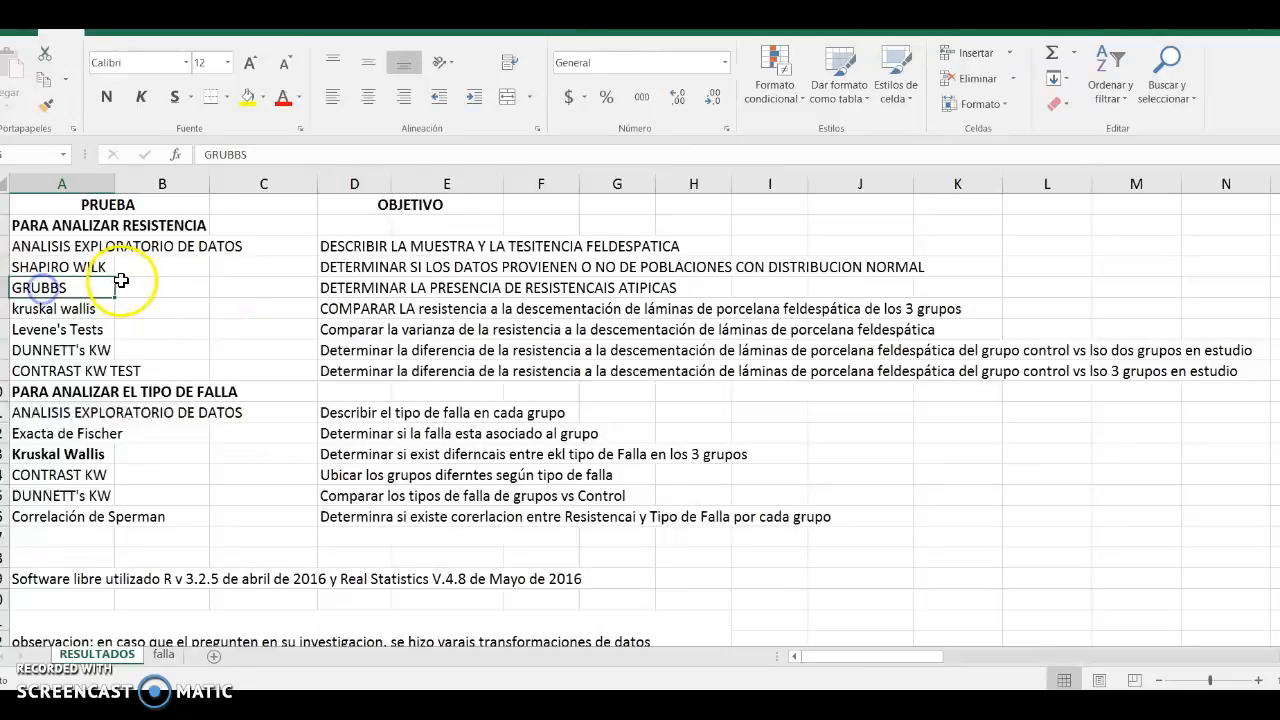
pyautogui.click(352, 289)
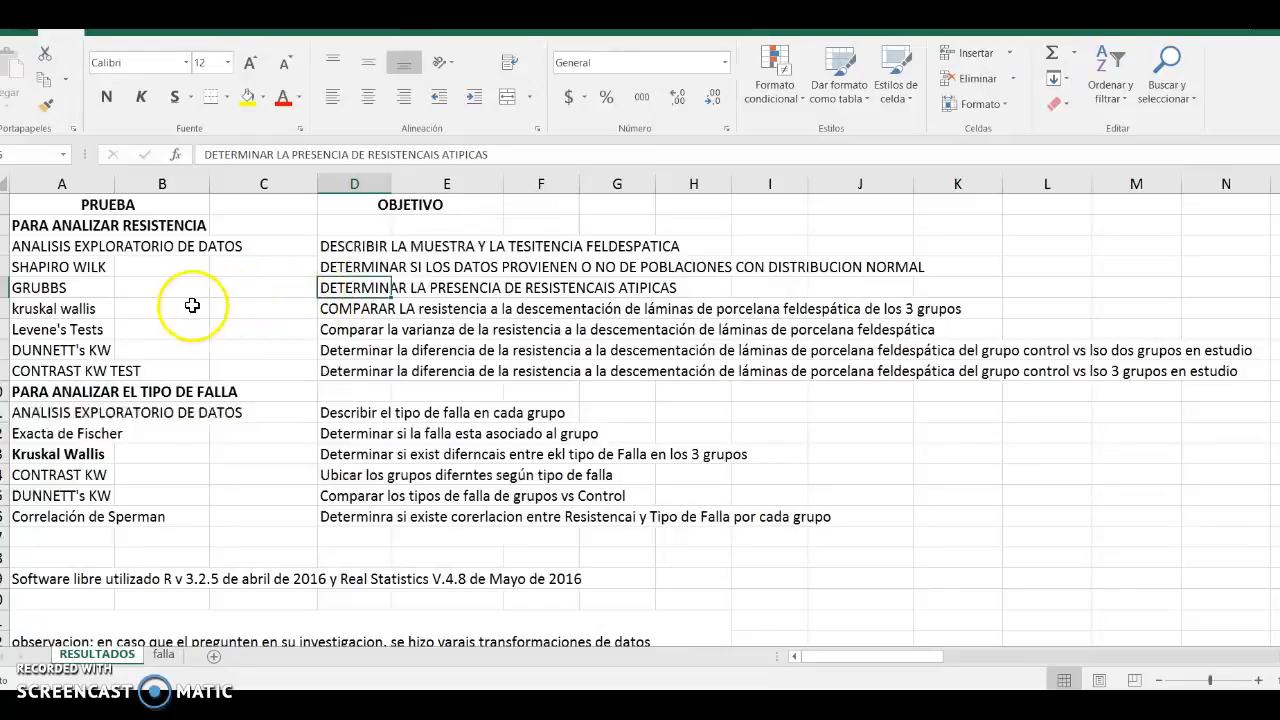
pyautogui.click(55, 331)
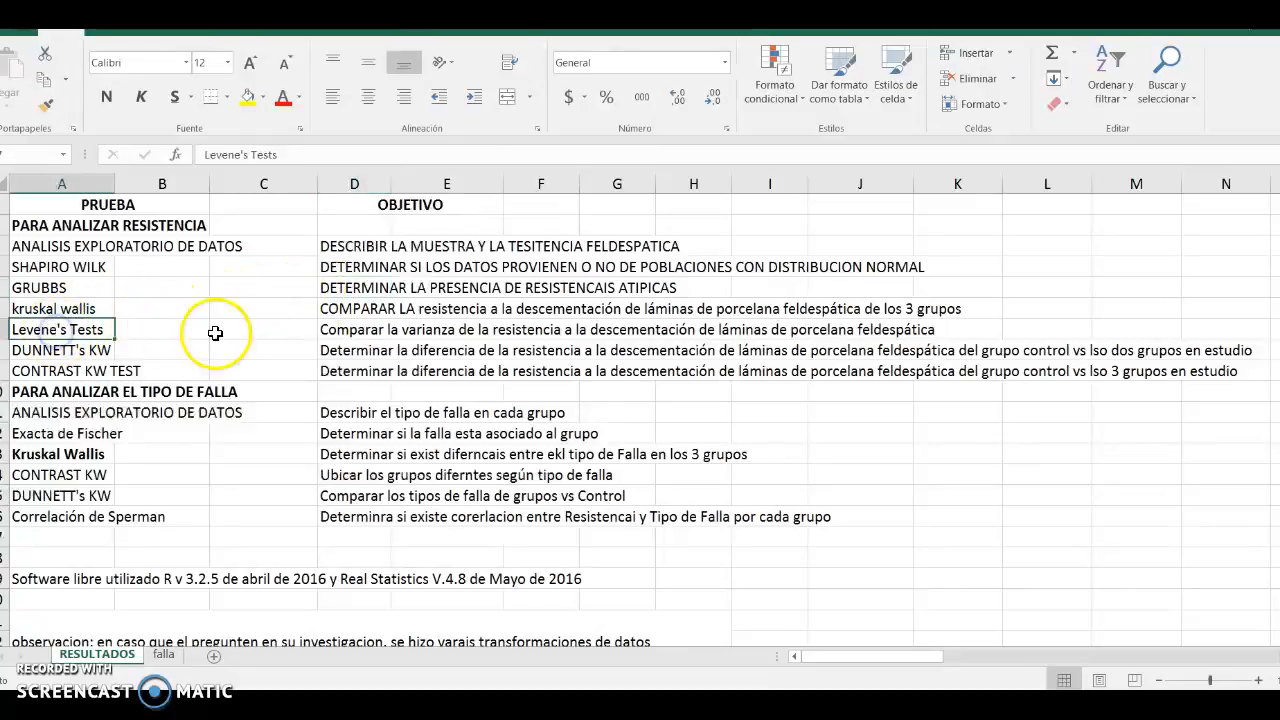
pyautogui.click(353, 327)
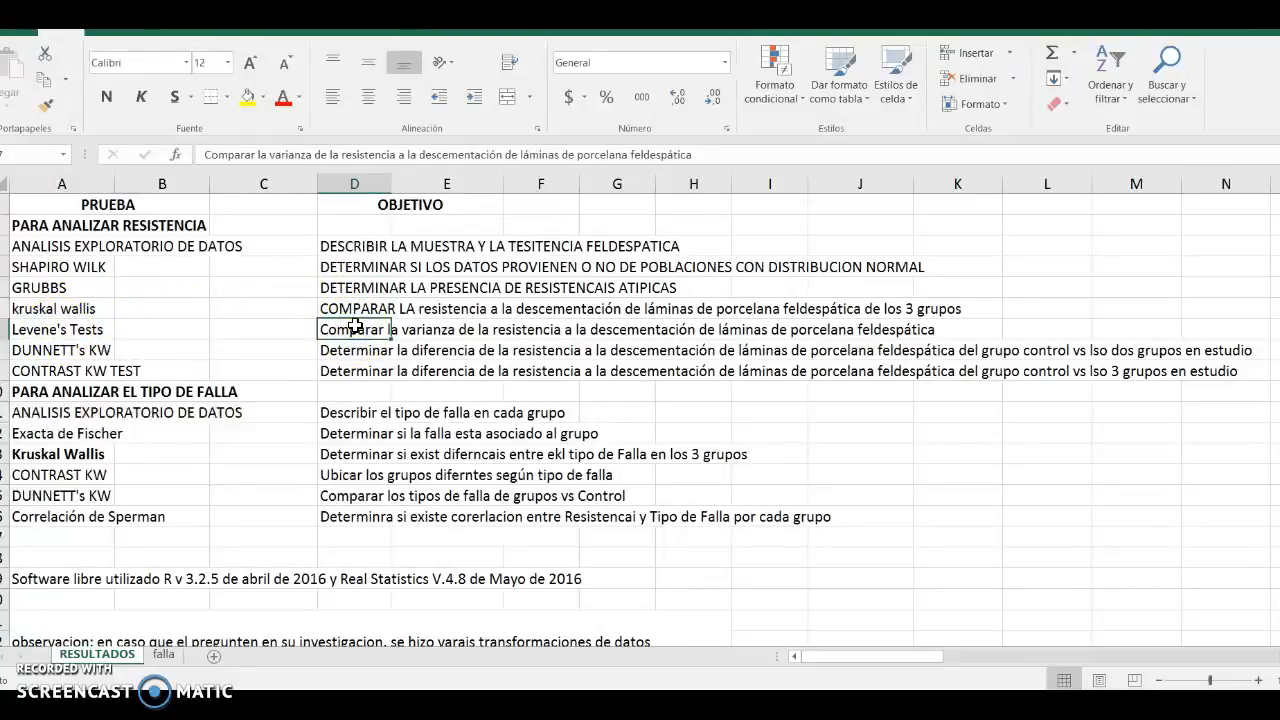
pyautogui.click(44, 308)
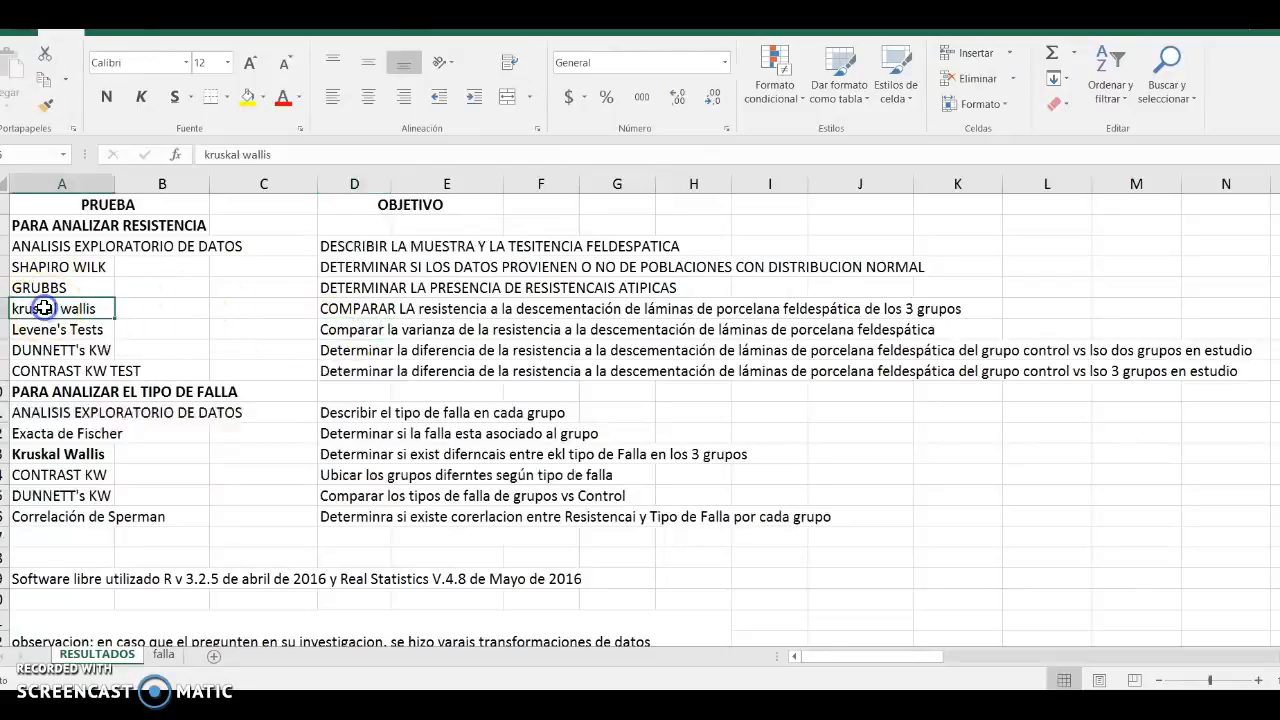
pyautogui.click(78, 248)
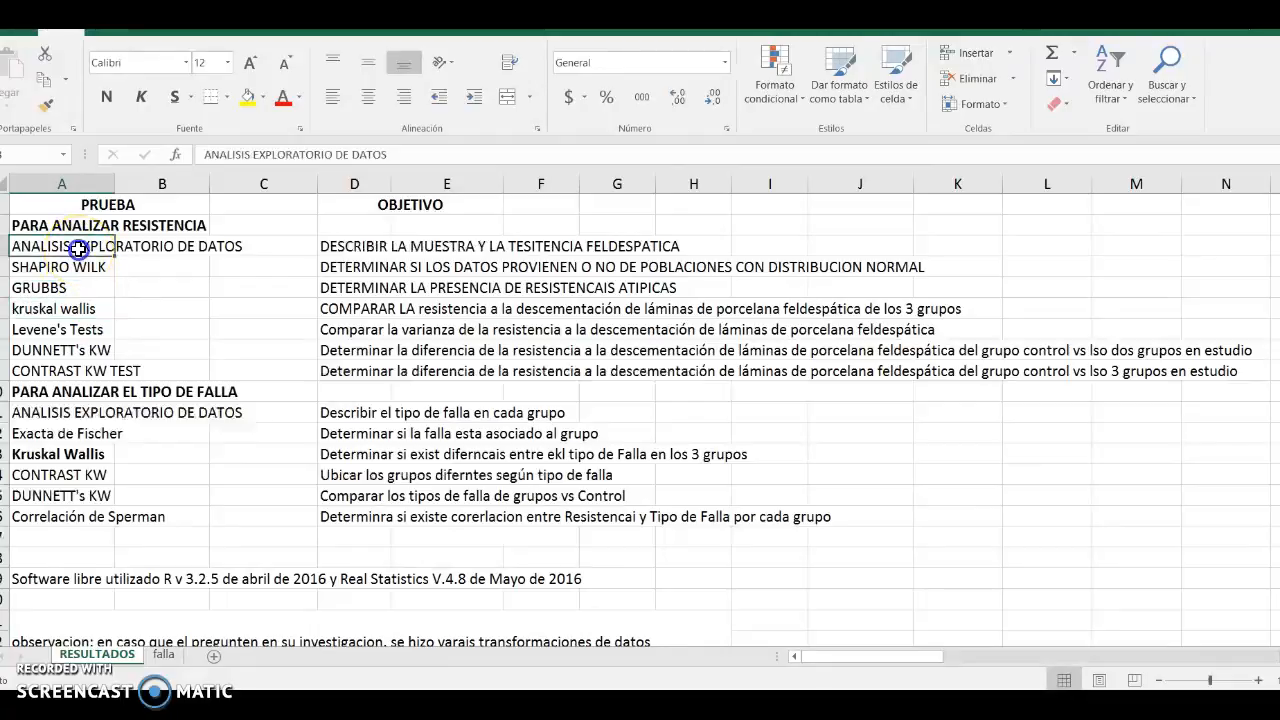
pyautogui.click(70, 331)
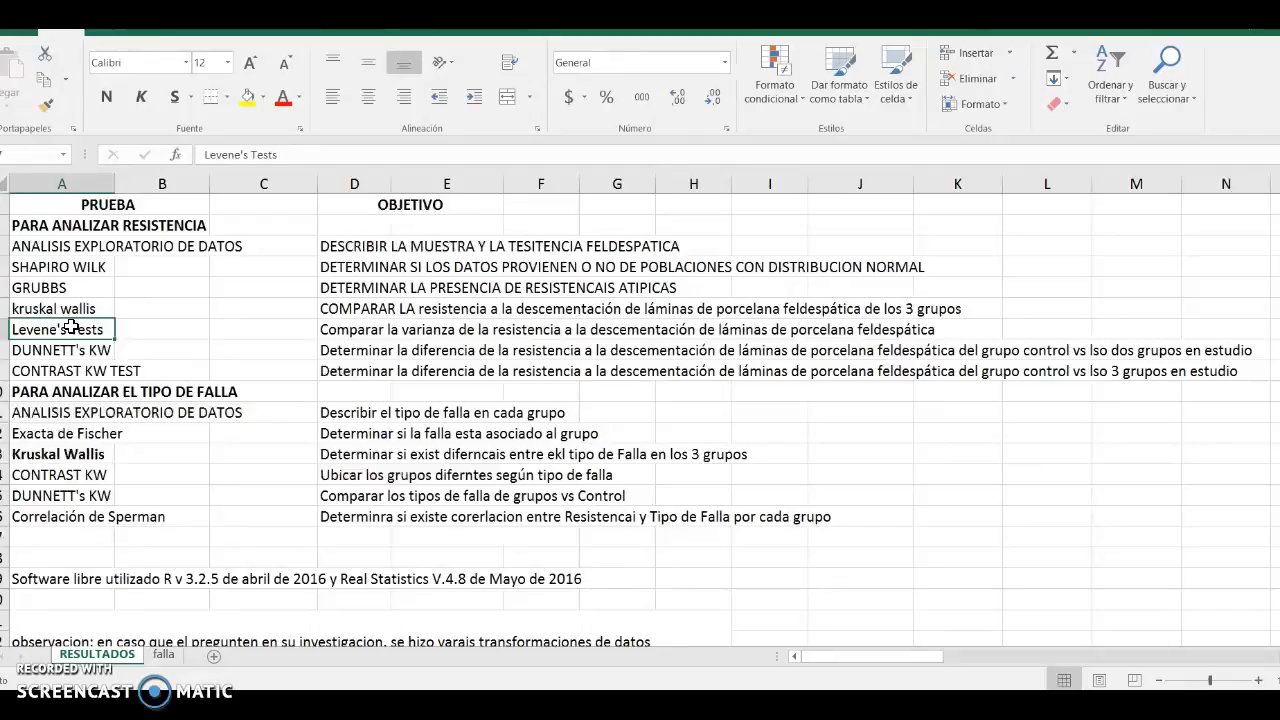
pyautogui.click(66, 303)
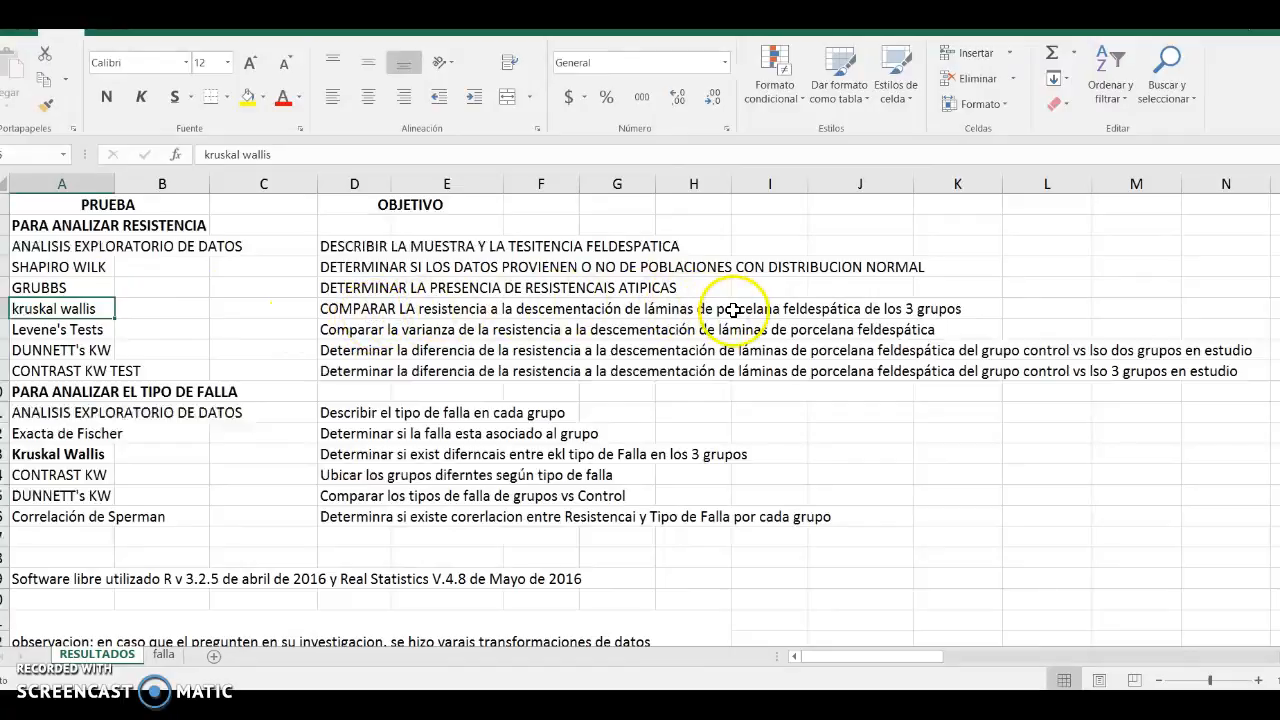
pyautogui.click(63, 350)
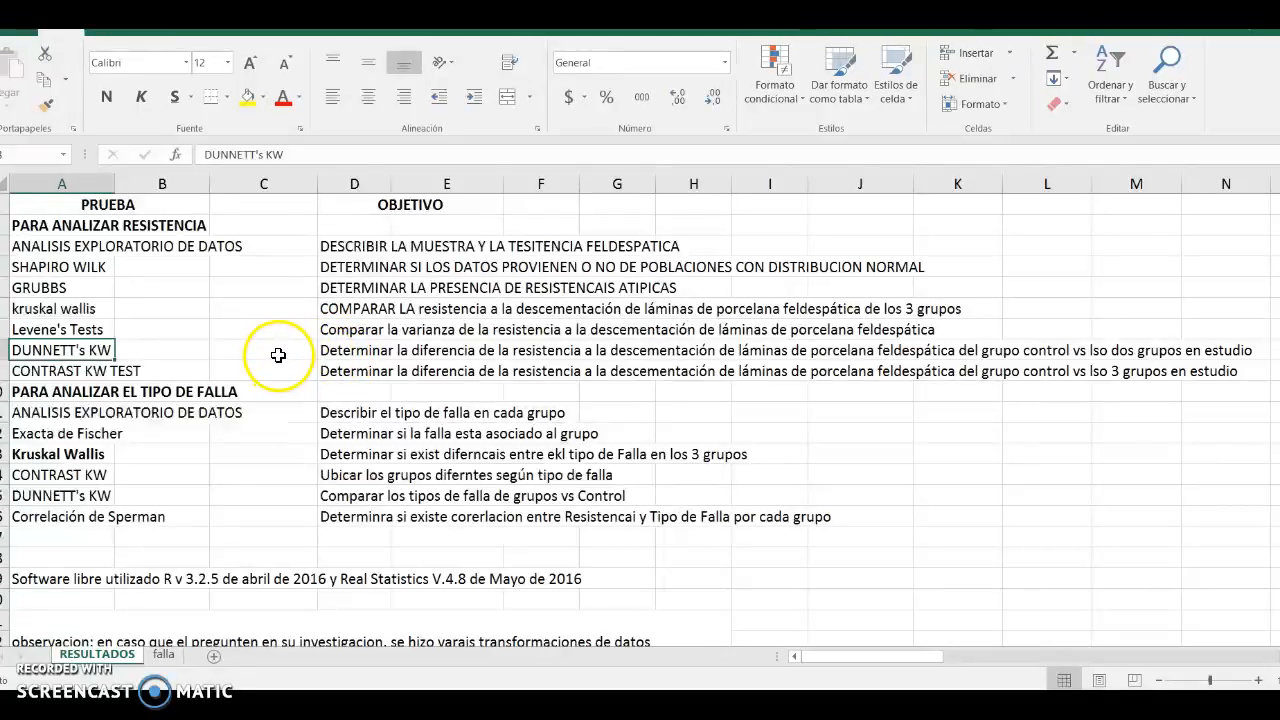
pyautogui.click(51, 370)
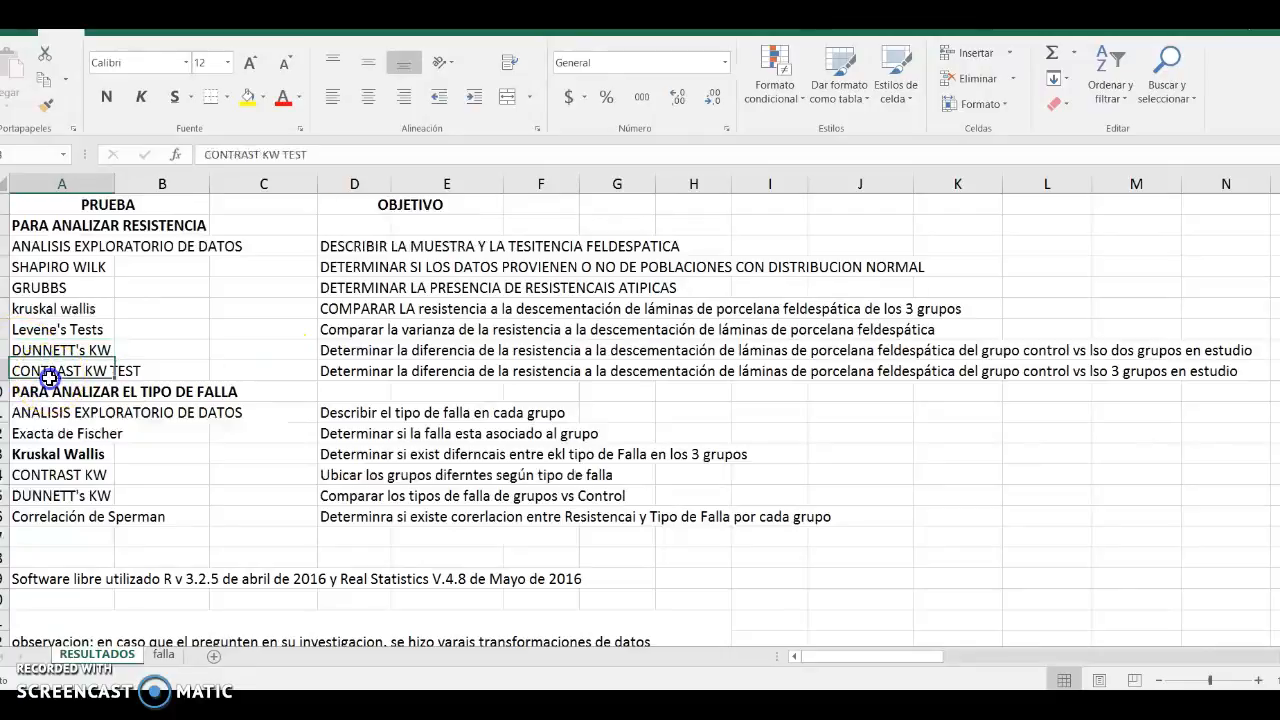
pyautogui.click(337, 370)
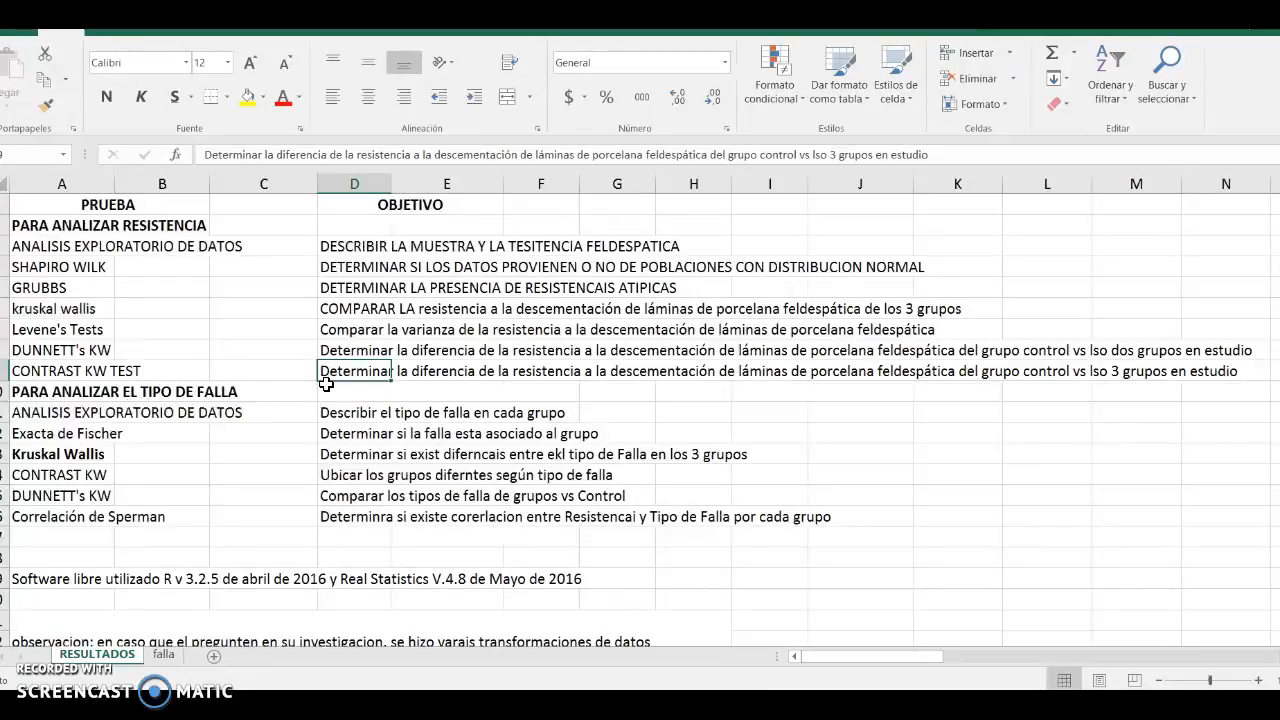
# Review the tests listed for analysing the failure type, from the exploratory data analysis through the Spearman correlation
pyautogui.click(44, 398)
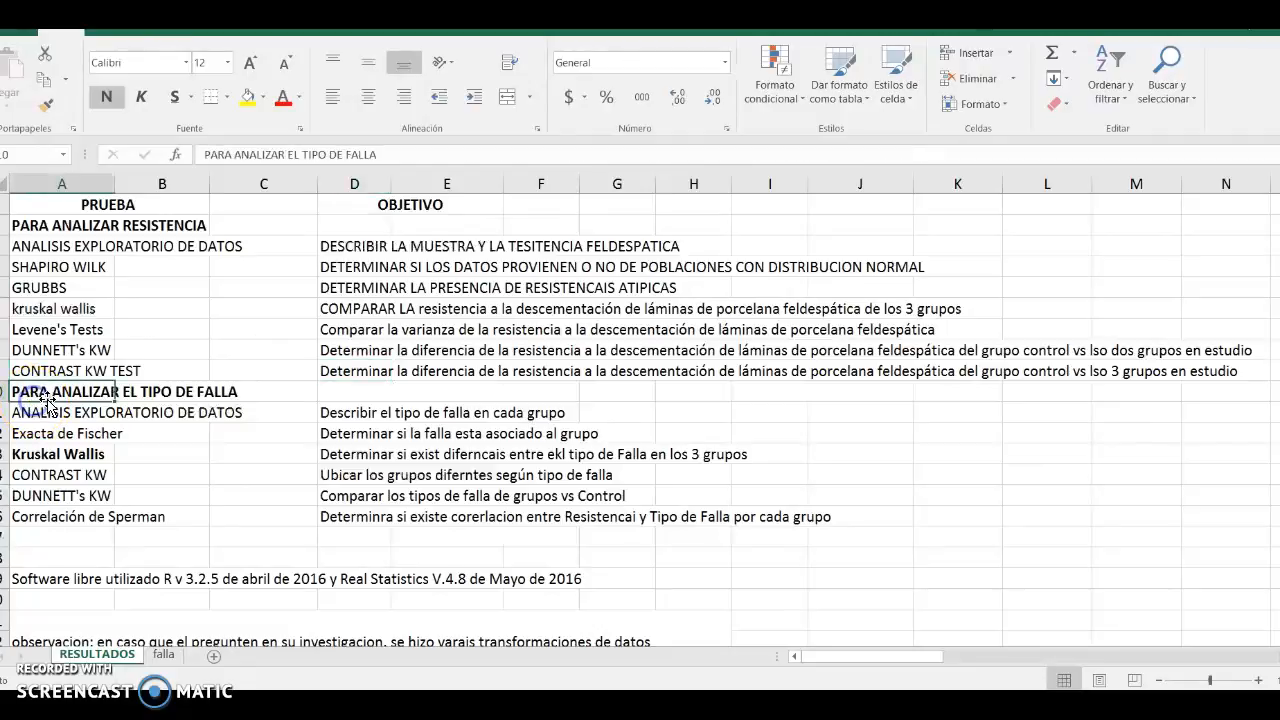
pyautogui.click(38, 415)
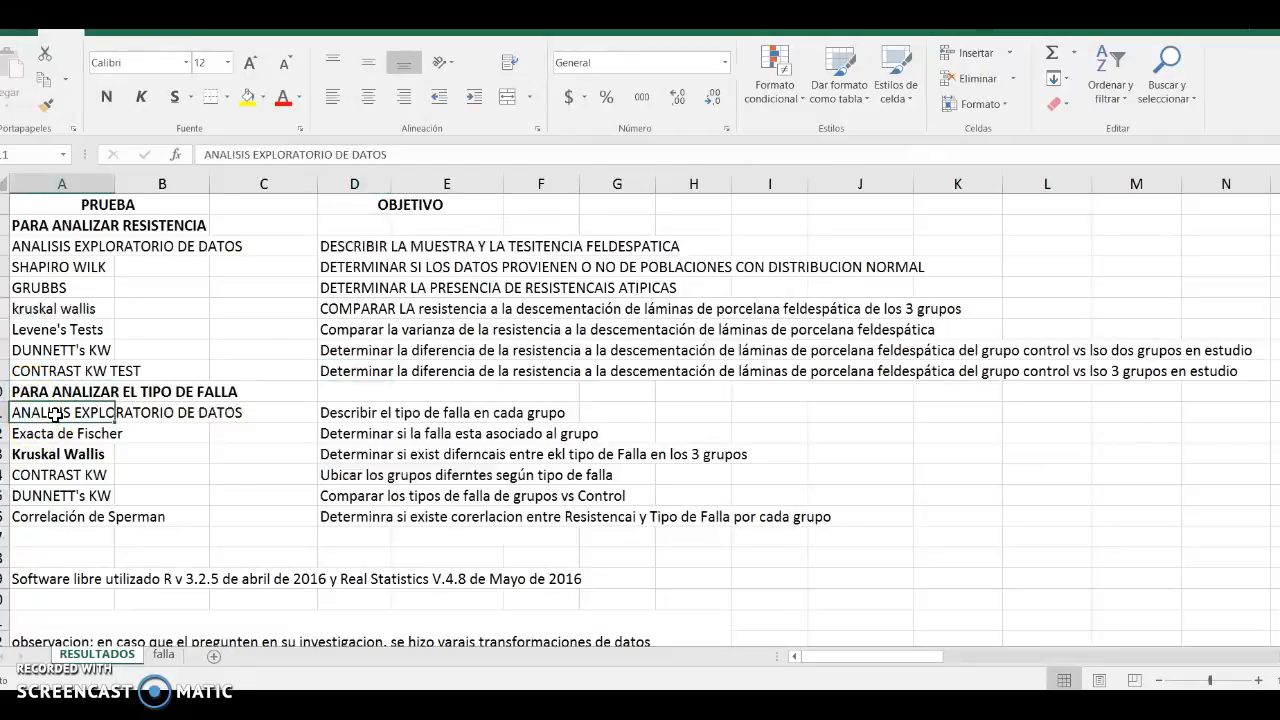
pyautogui.click(38, 433)
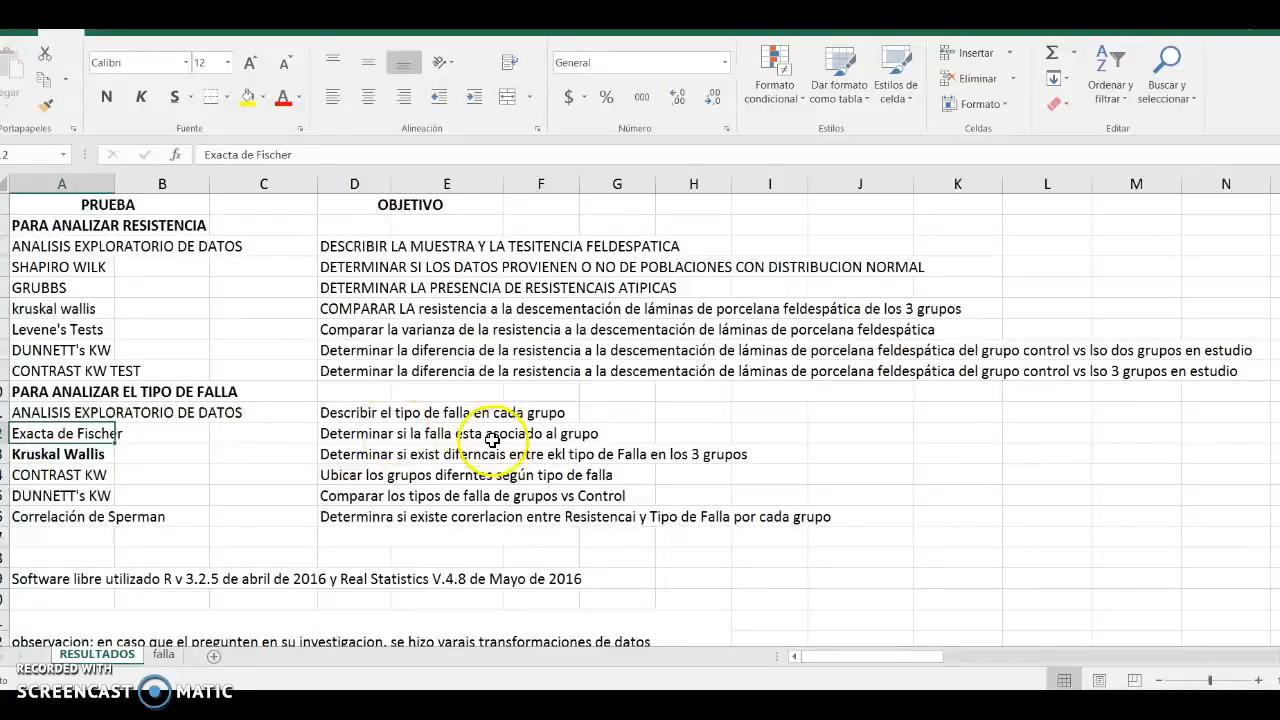
pyautogui.click(38, 458)
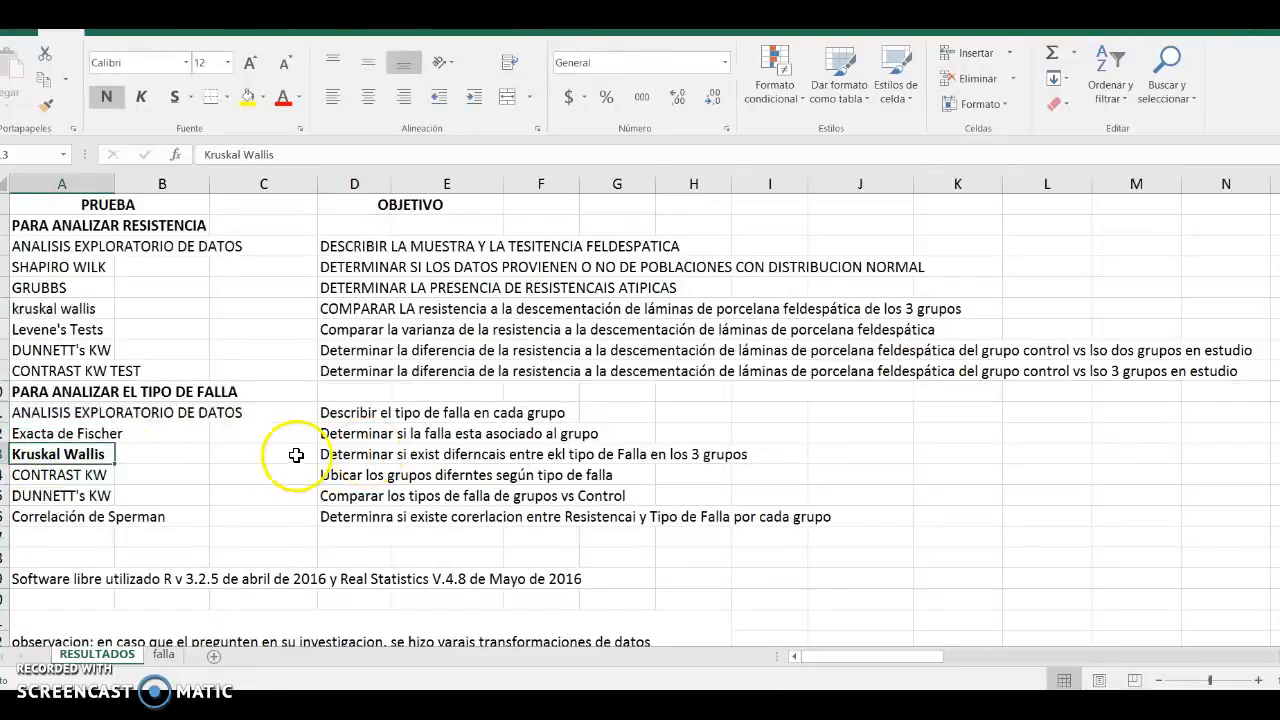
pyautogui.click(57, 475)
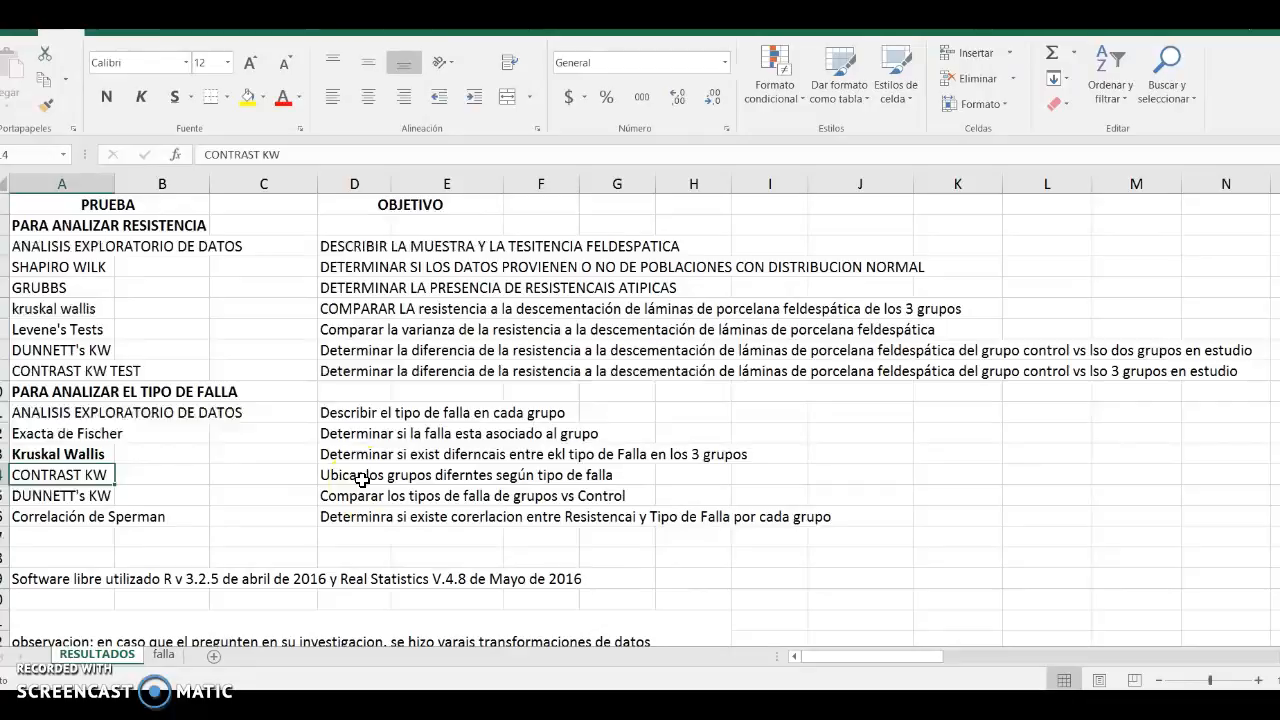
pyautogui.click(57, 497)
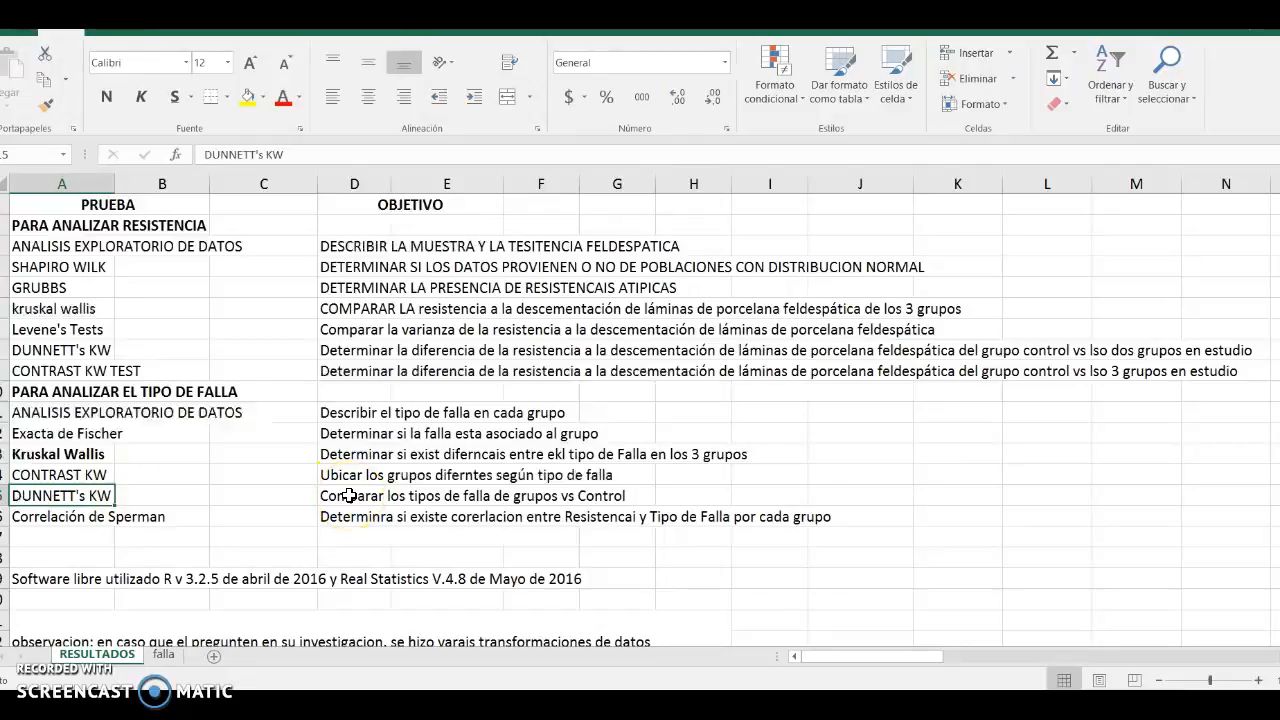
pyautogui.click(49, 519)
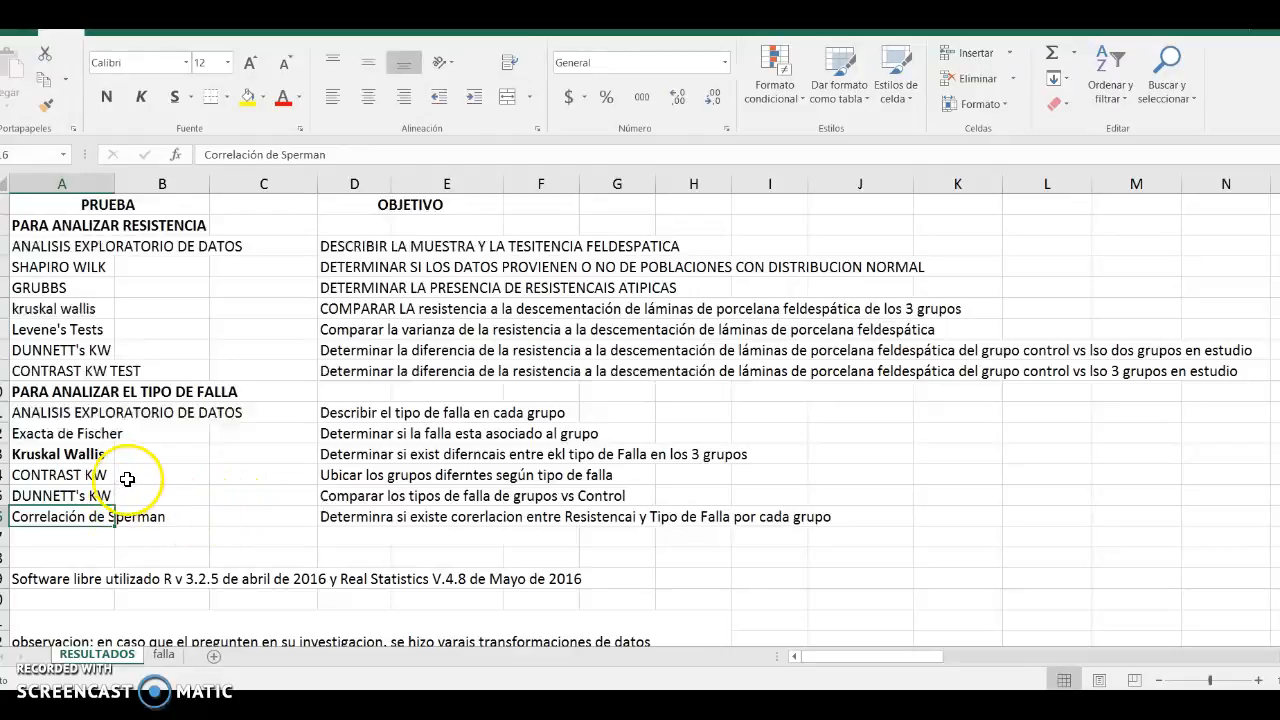
# Read the note on the software used and look over the observation and sample size section beneath it
pyautogui.scroll(-2, 160, 478)
pyautogui.click(32, 454)
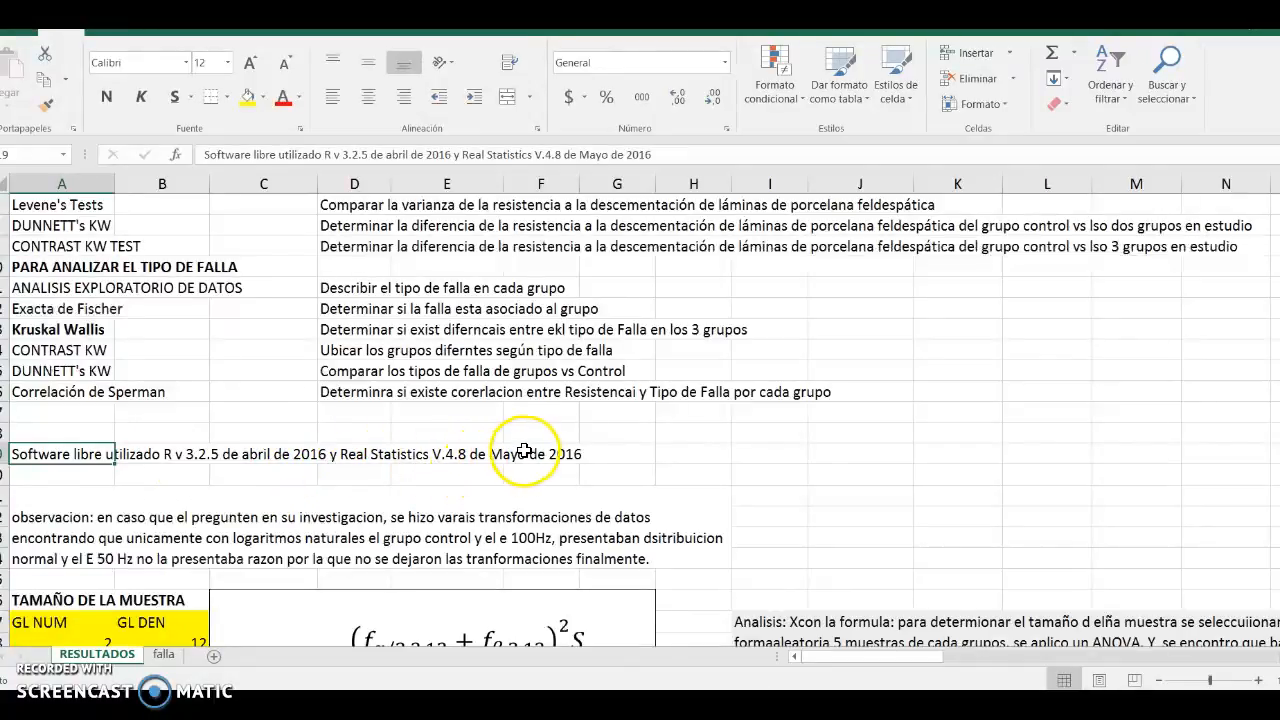
pyautogui.scroll(-1, 520, 453)
pyautogui.scroll(-3, 520, 453)
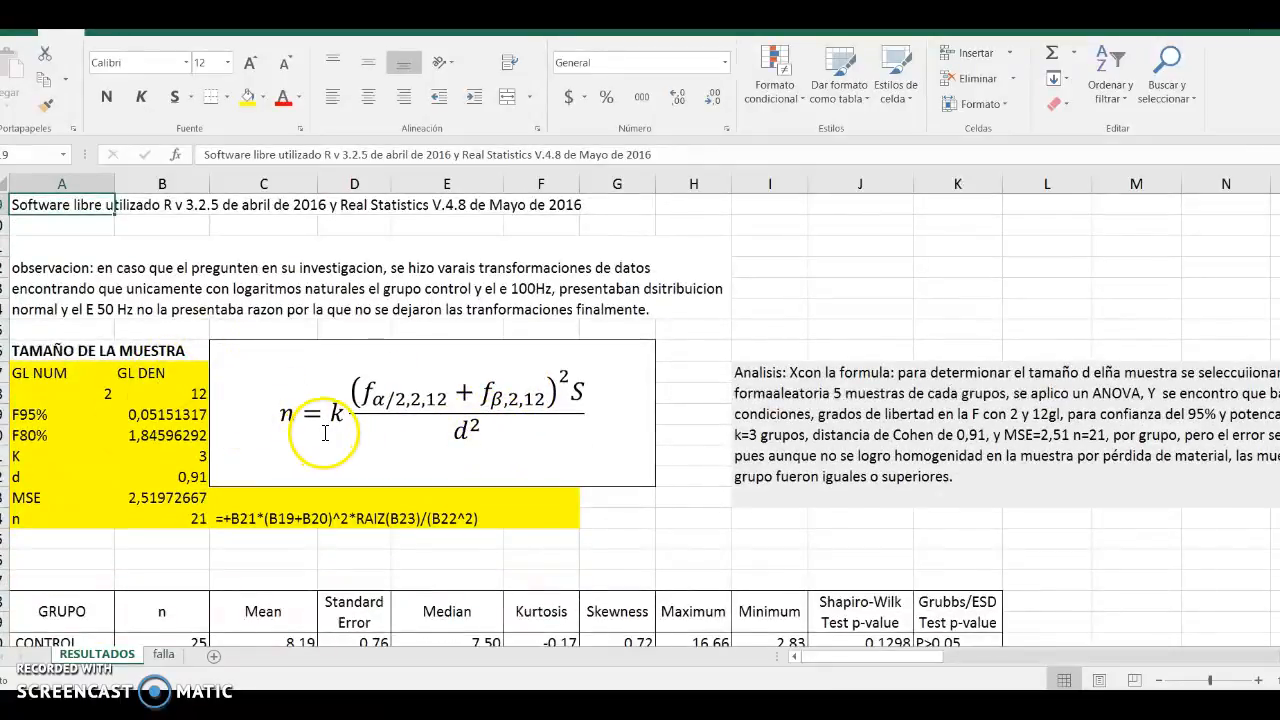
pyautogui.scroll(1, 425, 425)
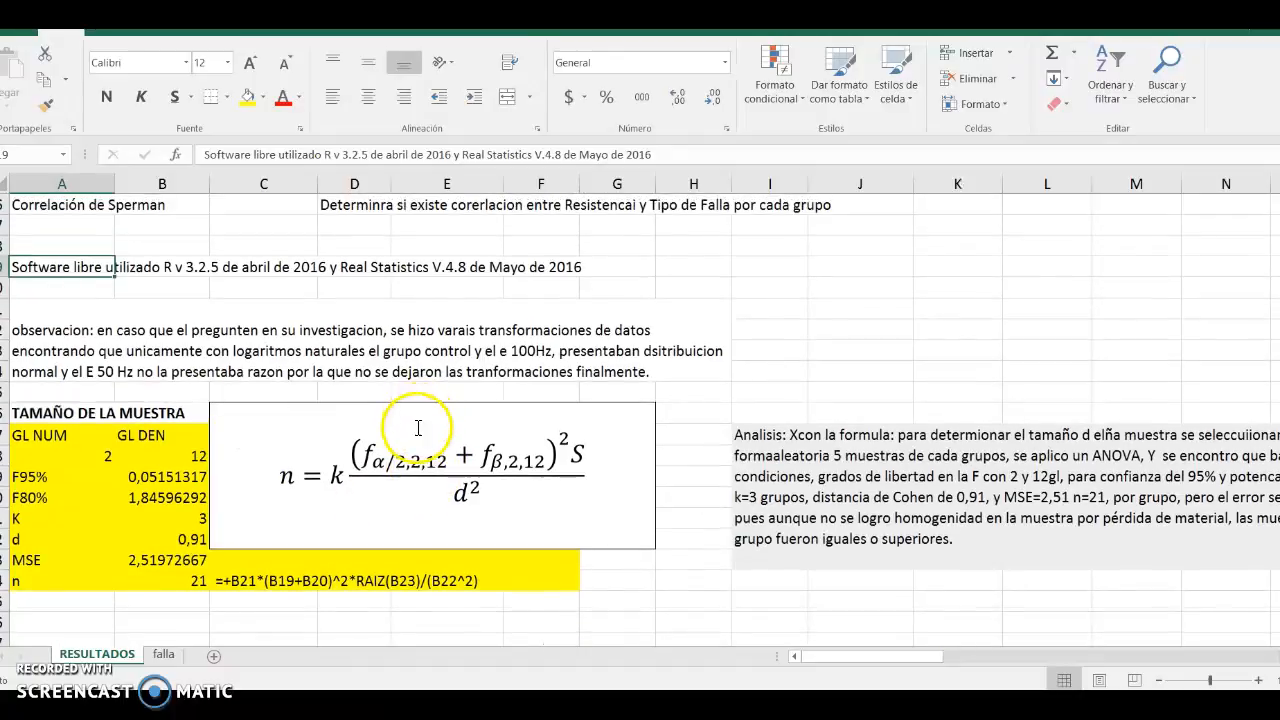
pyautogui.scroll(5, 700, 460)
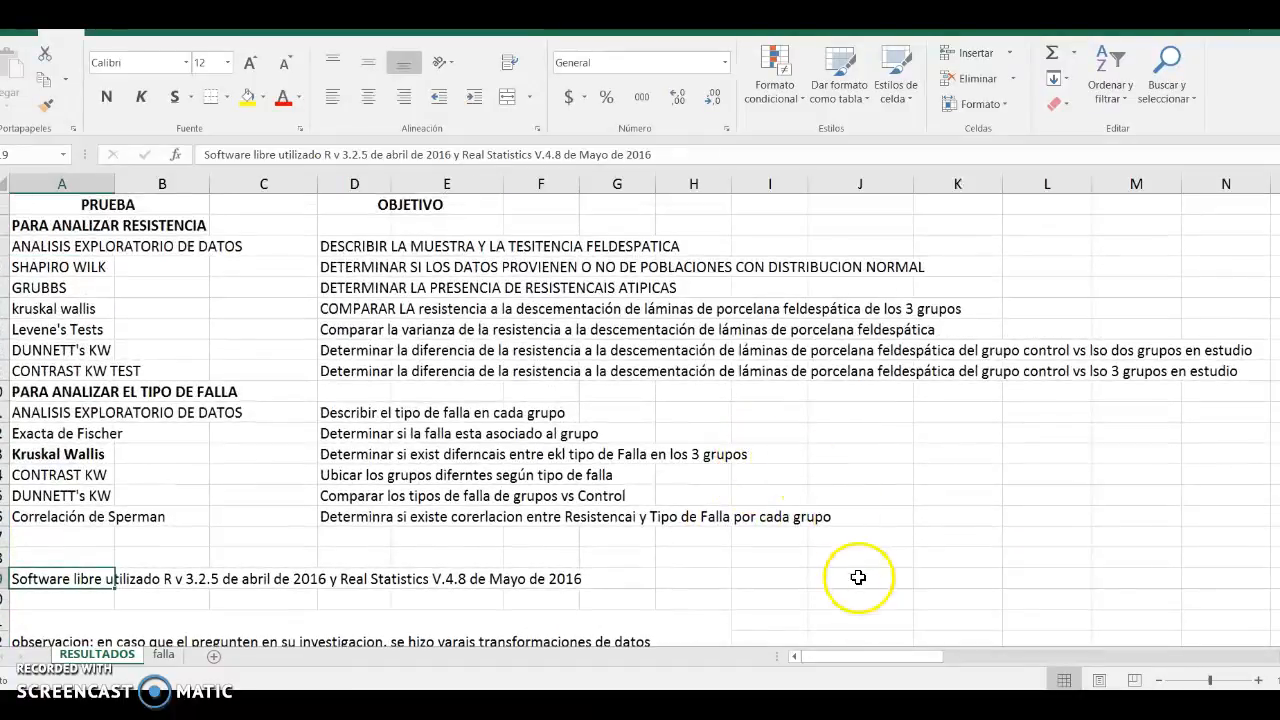
# Move the GRUPO CONTROL, GRUPO E 100 Hz and GRUPO E 50 Hz headings down to the row directly above the pilot test values
pyautogui.moveTo(876, 656); pyautogui.dragTo(1009, 644)
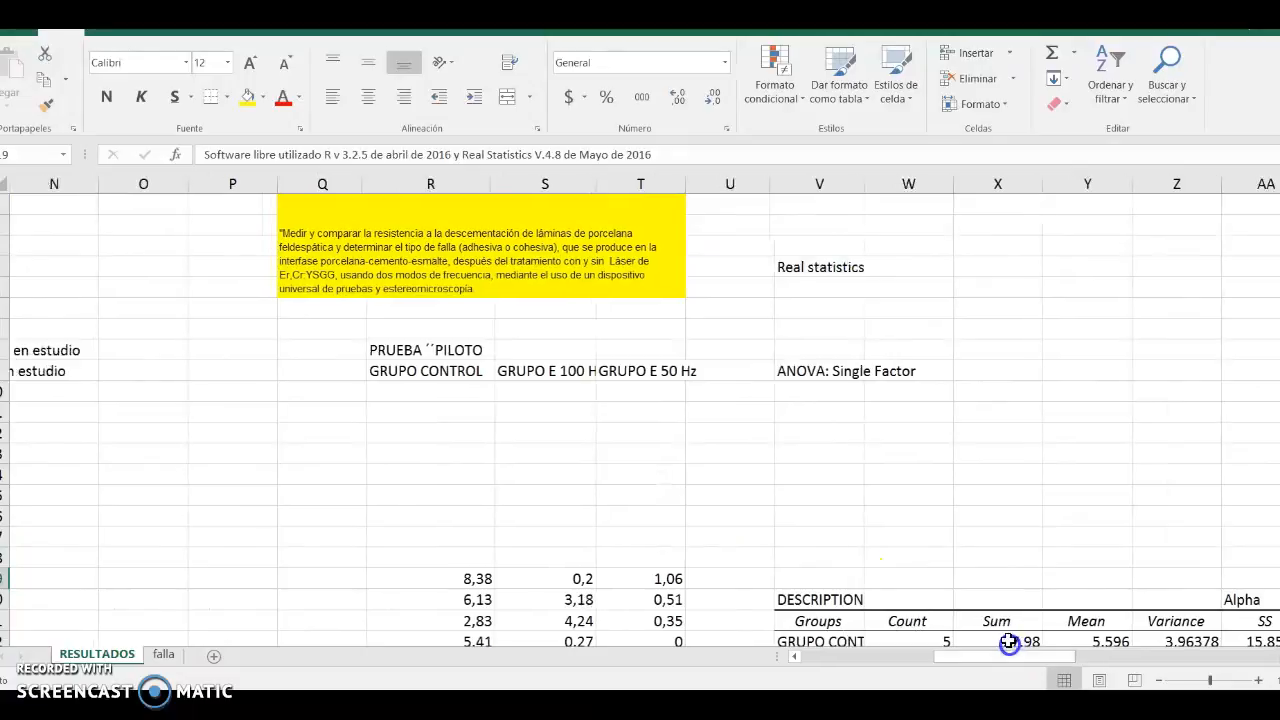
pyautogui.scroll(-2, 693, 535)
pyautogui.click(470, 453)
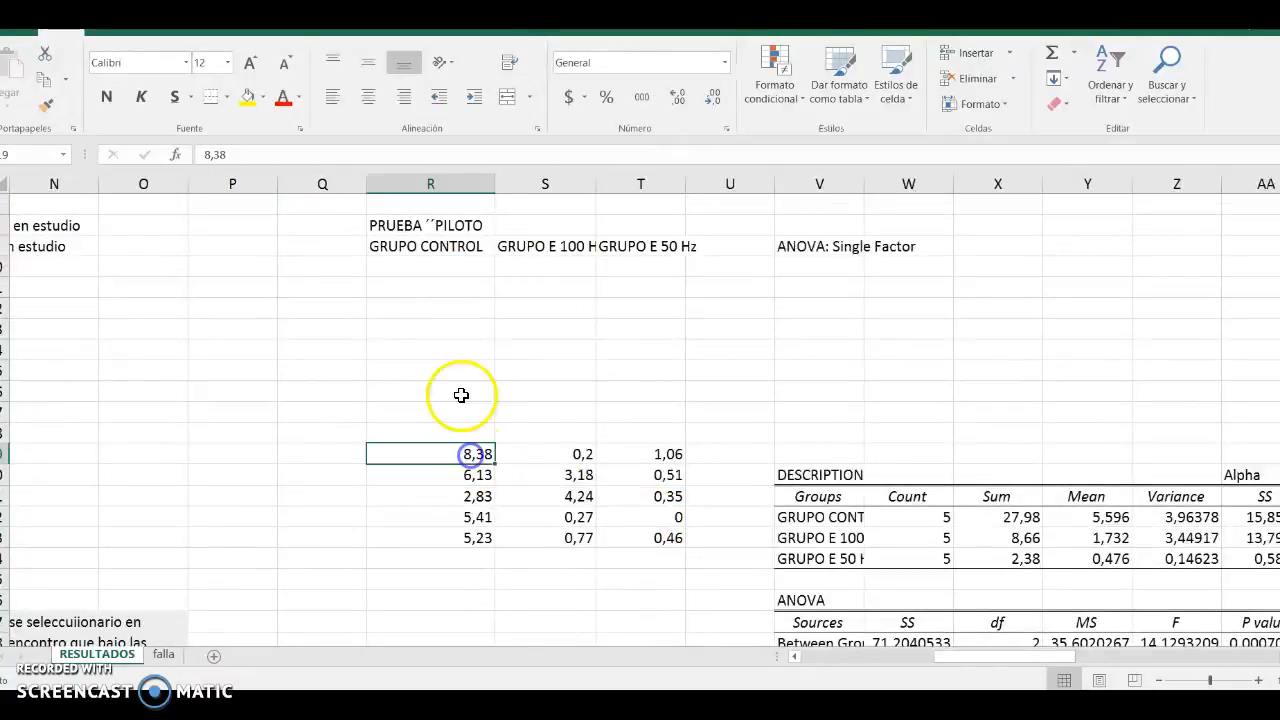
pyautogui.moveTo(418, 253); pyautogui.dragTo(567, 432)
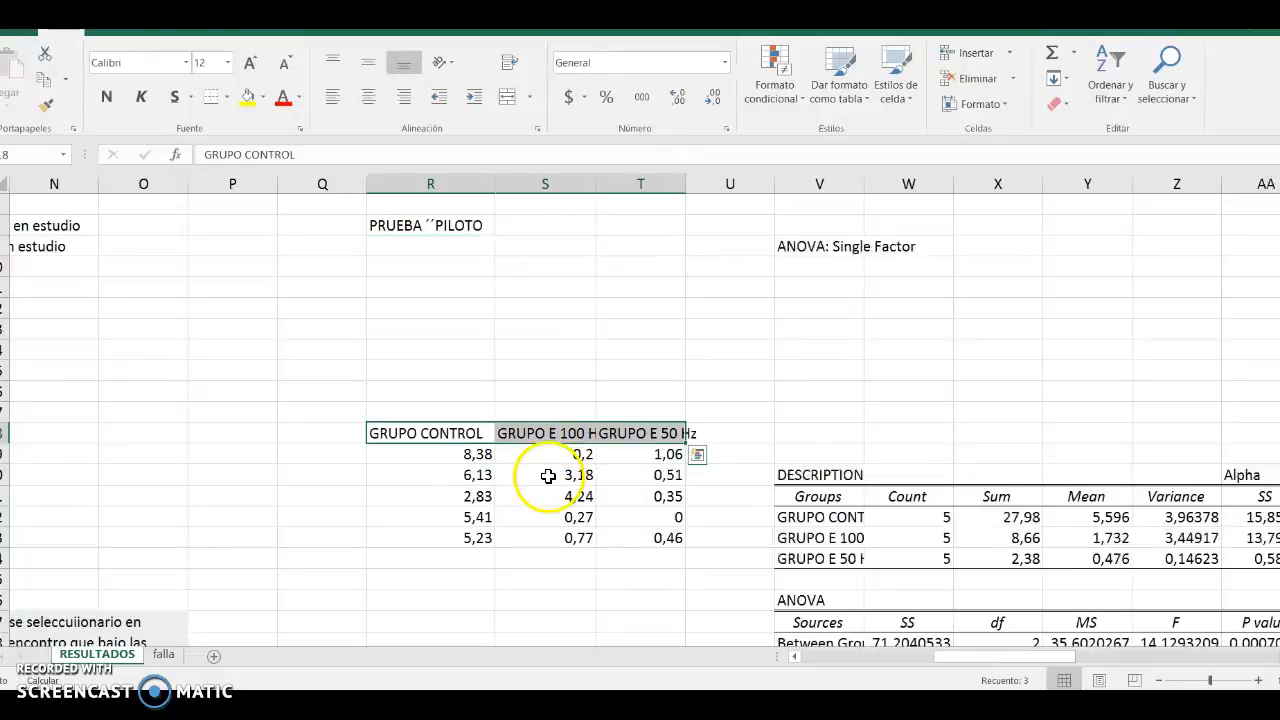
# Examine the single-factor ANOVA results of the pilot test, including the formula behind the RMSSE value
pyautogui.click(800, 498)
pyautogui.scroll(-2, 1063, 576)
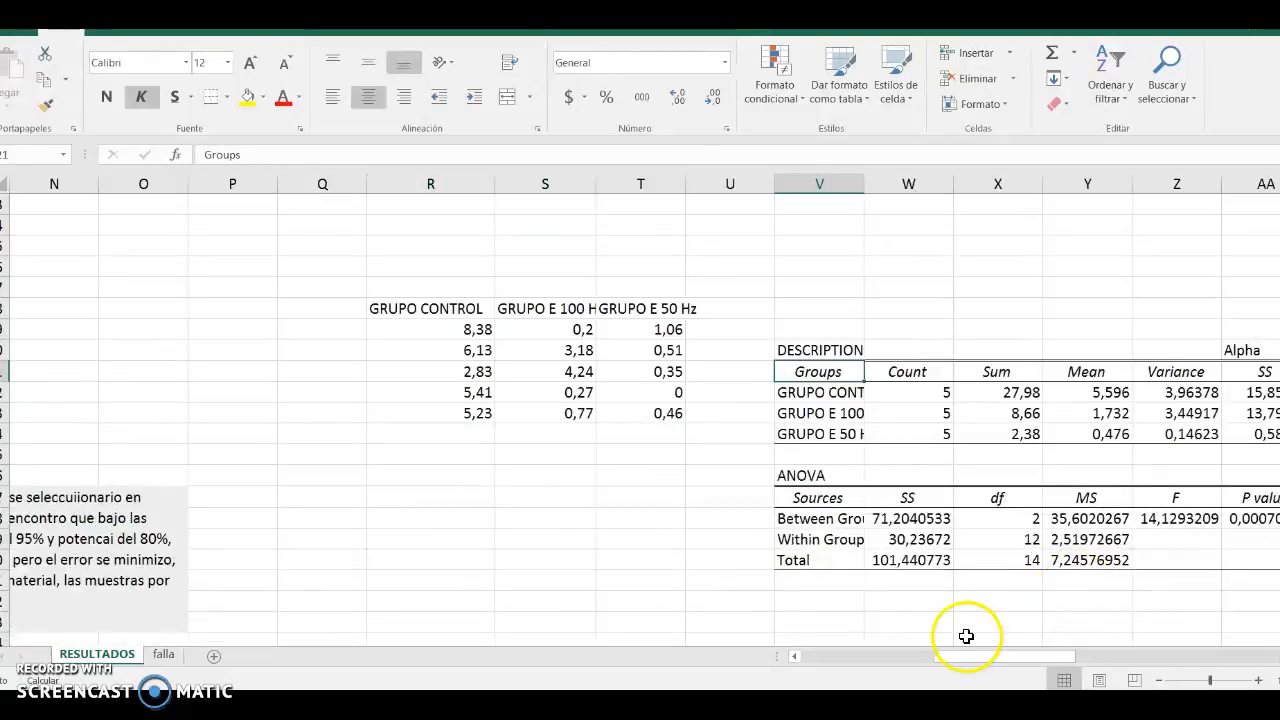
pyautogui.moveTo(971, 657); pyautogui.dragTo(1053, 652)
pyautogui.click(767, 498)
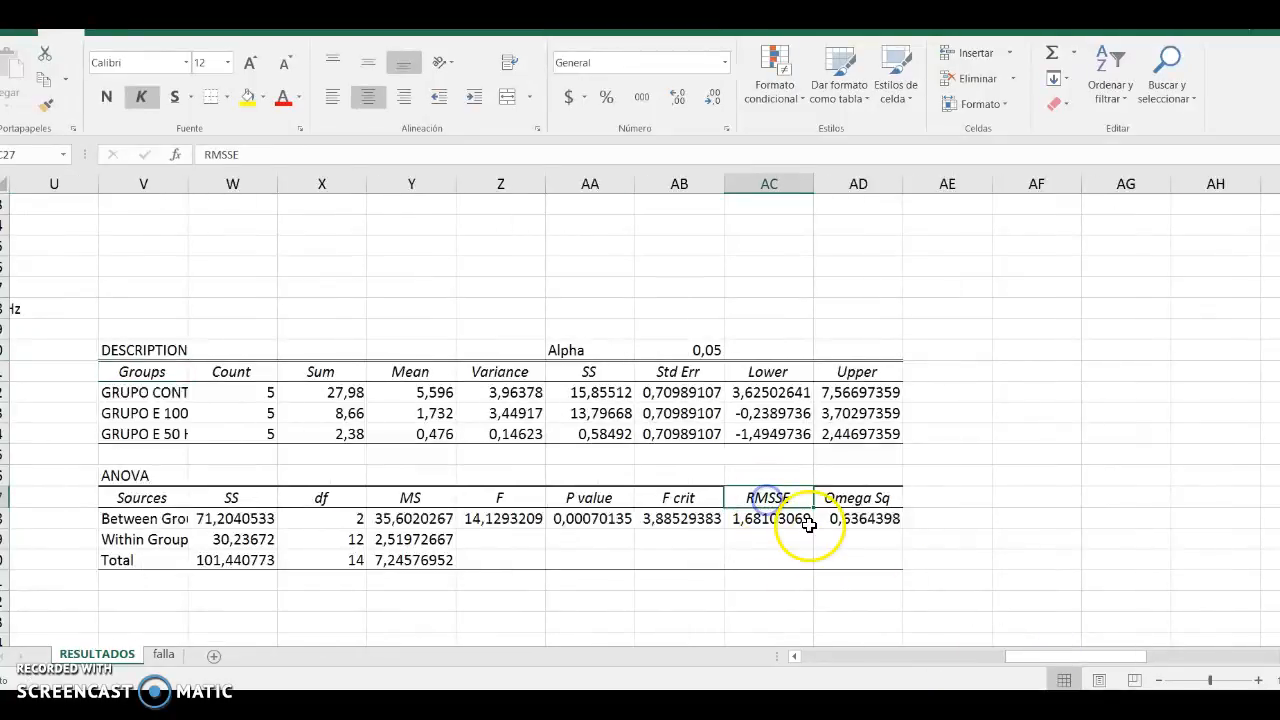
pyautogui.click(757, 518)
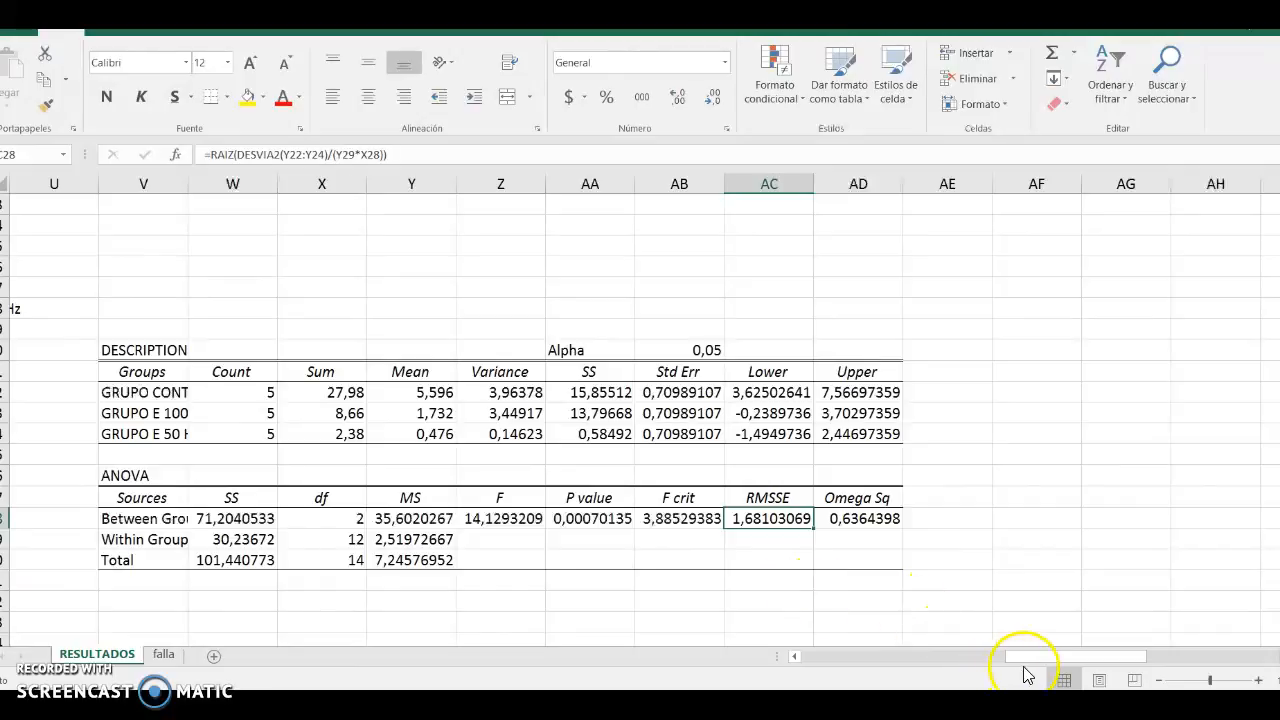
# Check the formula that calculates n in the TAMAÑO DE LA MUESTRA table
pyautogui.moveTo(1040, 651); pyautogui.dragTo(820, 651)
pyautogui.scroll(-2, 631, 557)
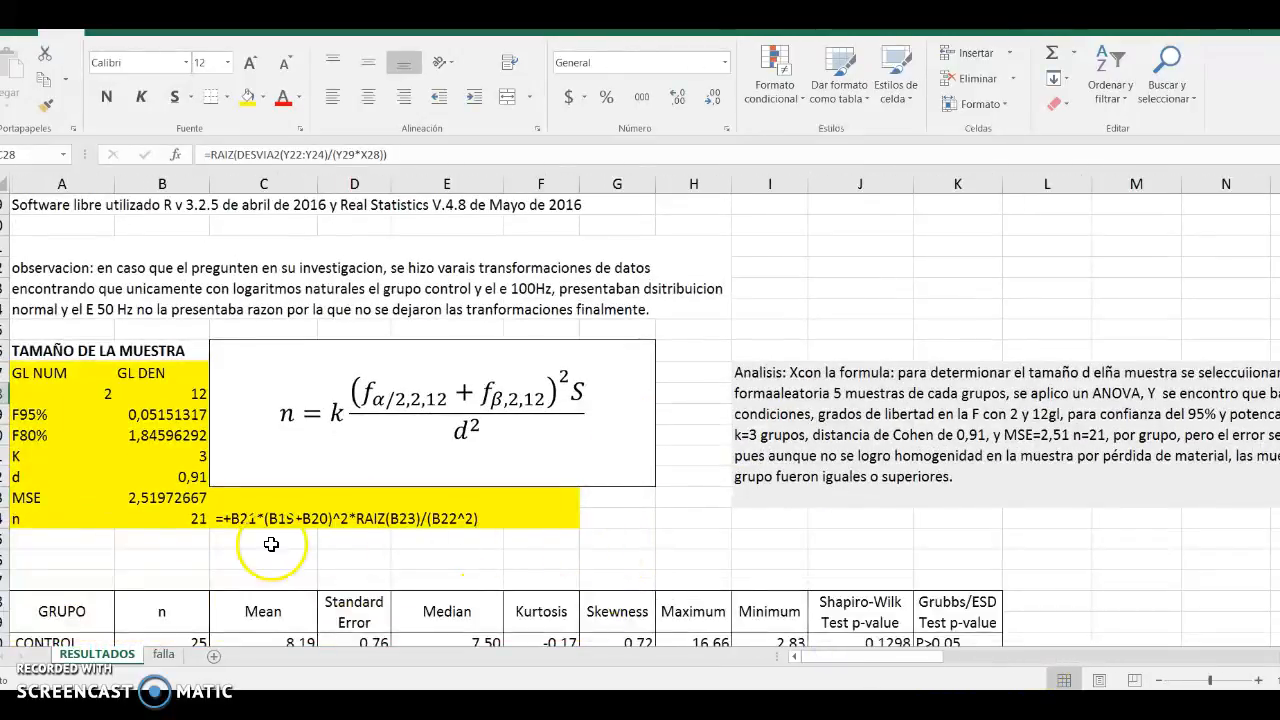
pyautogui.click(177, 520)
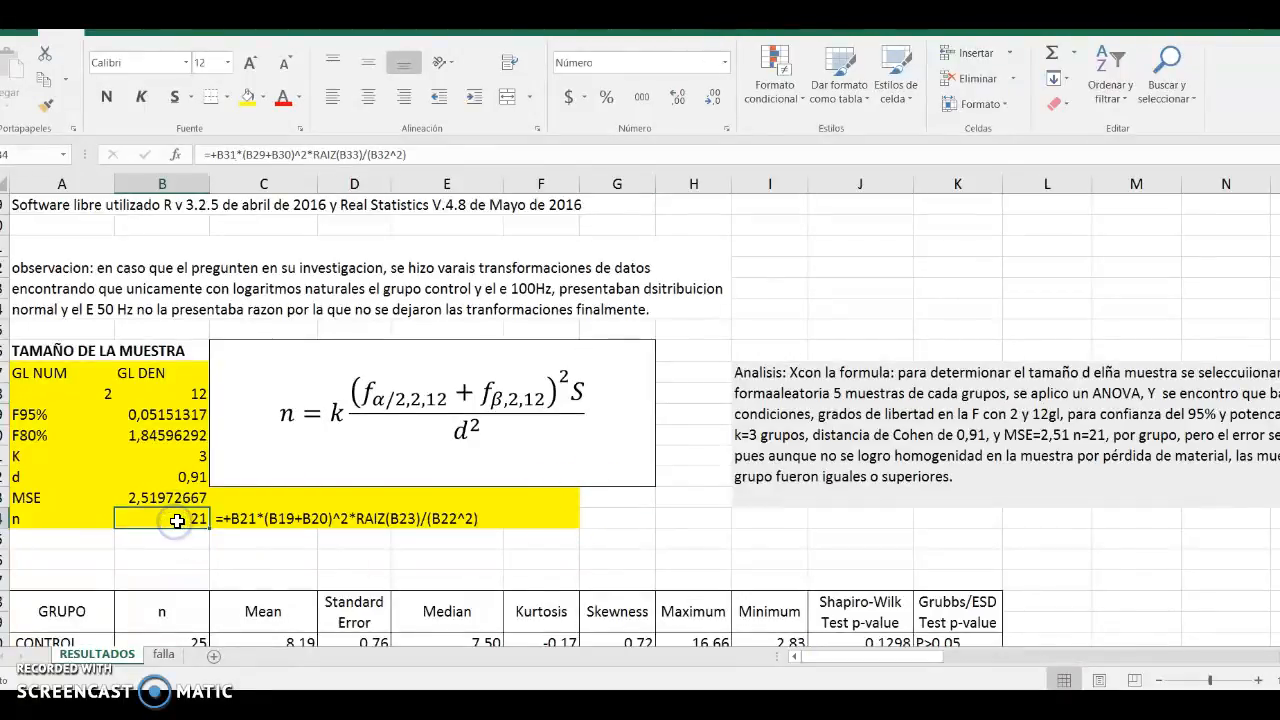
# Inspect the GL NUM, GL DEN, F95%, F80%, K and d values in the TAMAÑO DE LA MUESTRA table, including the F formulas
pyautogui.click(76, 395)
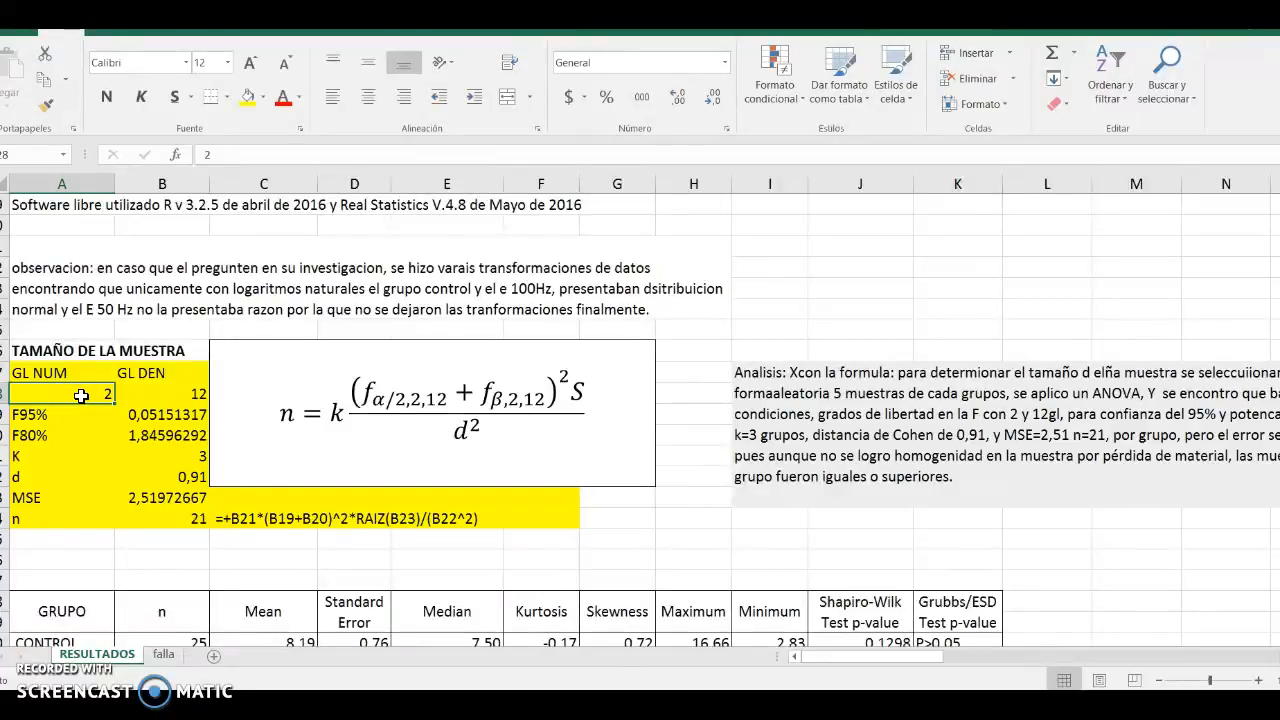
pyautogui.click(160, 389)
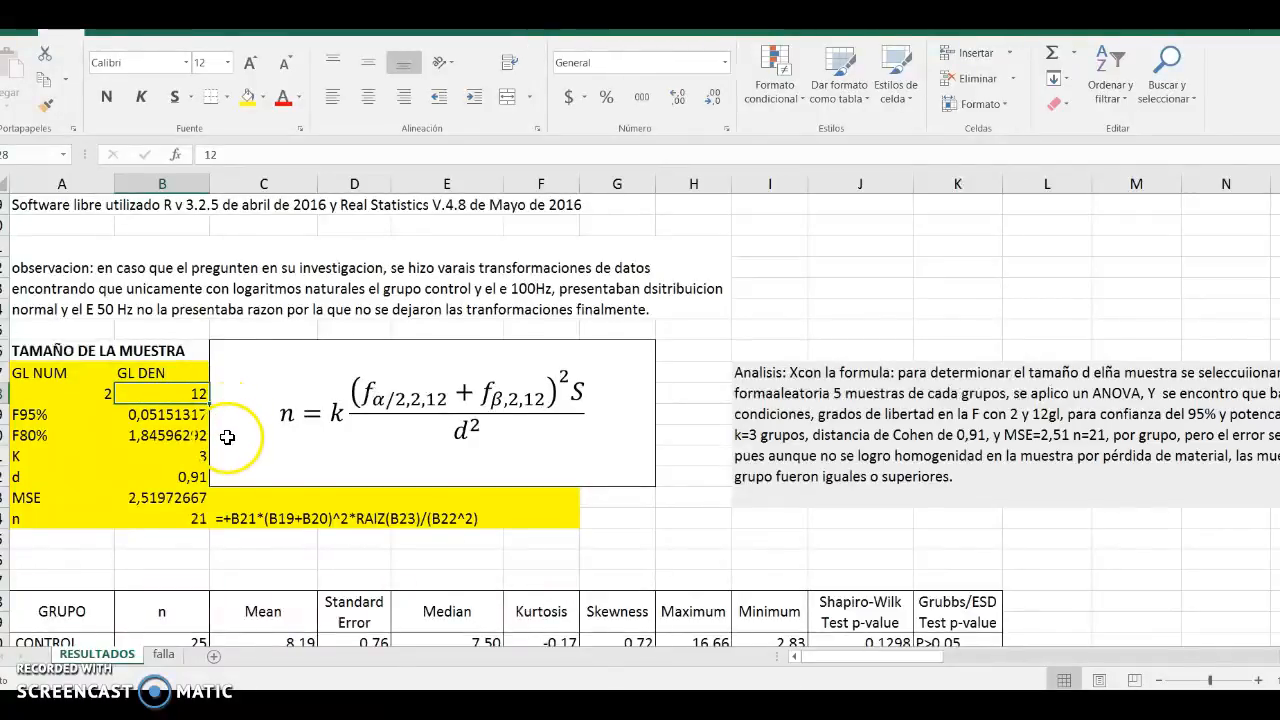
pyautogui.click(32, 414)
pyautogui.press('Right')
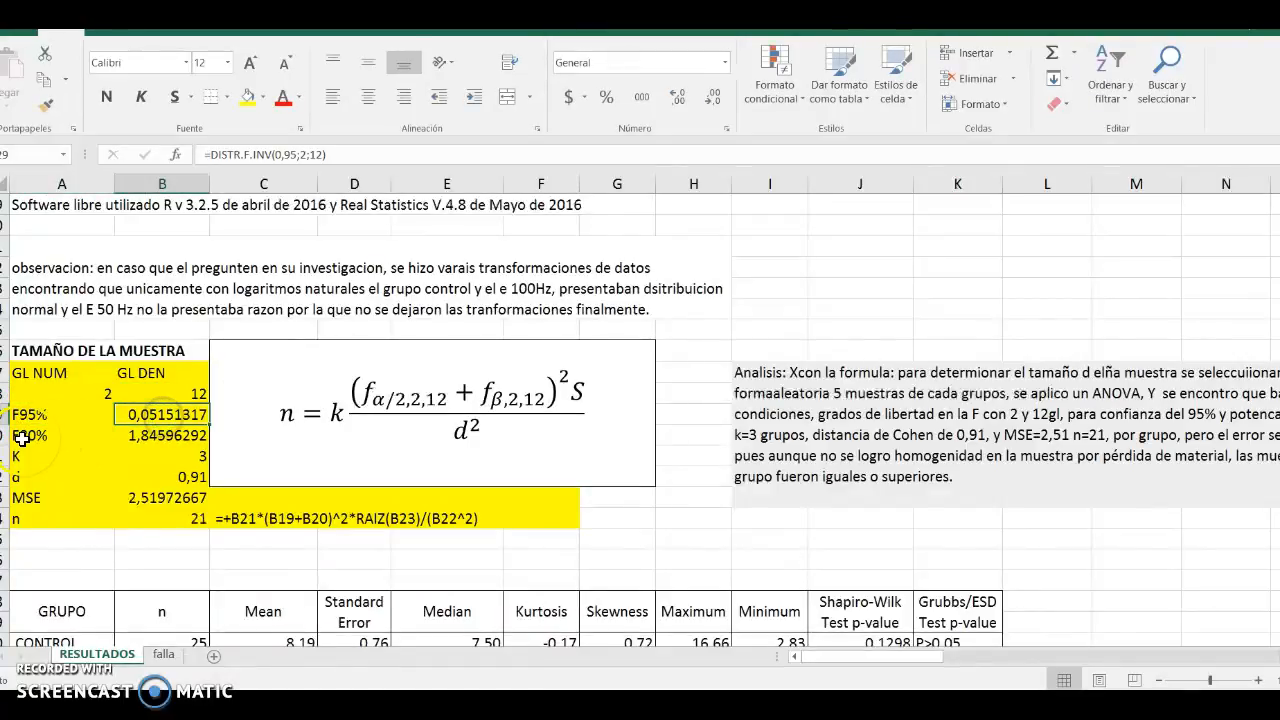
pyautogui.click(28, 437)
pyautogui.click(148, 435)
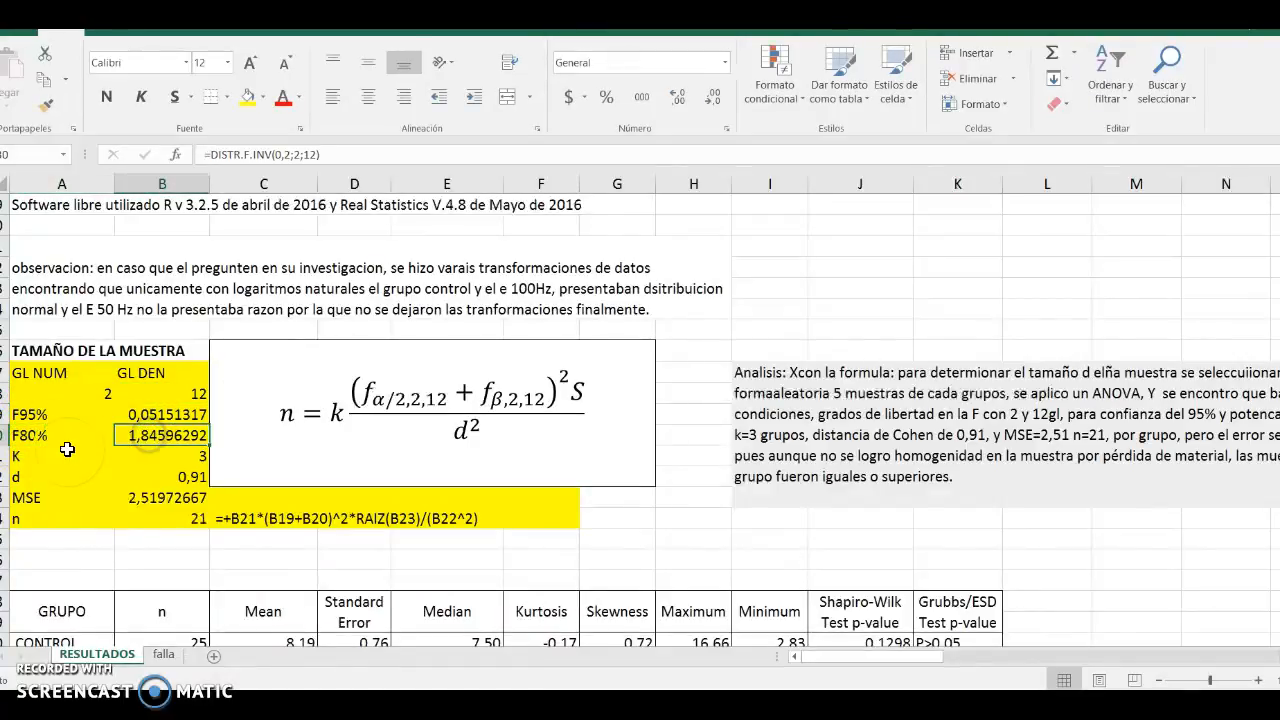
pyautogui.click(32, 456)
pyautogui.click(186, 455)
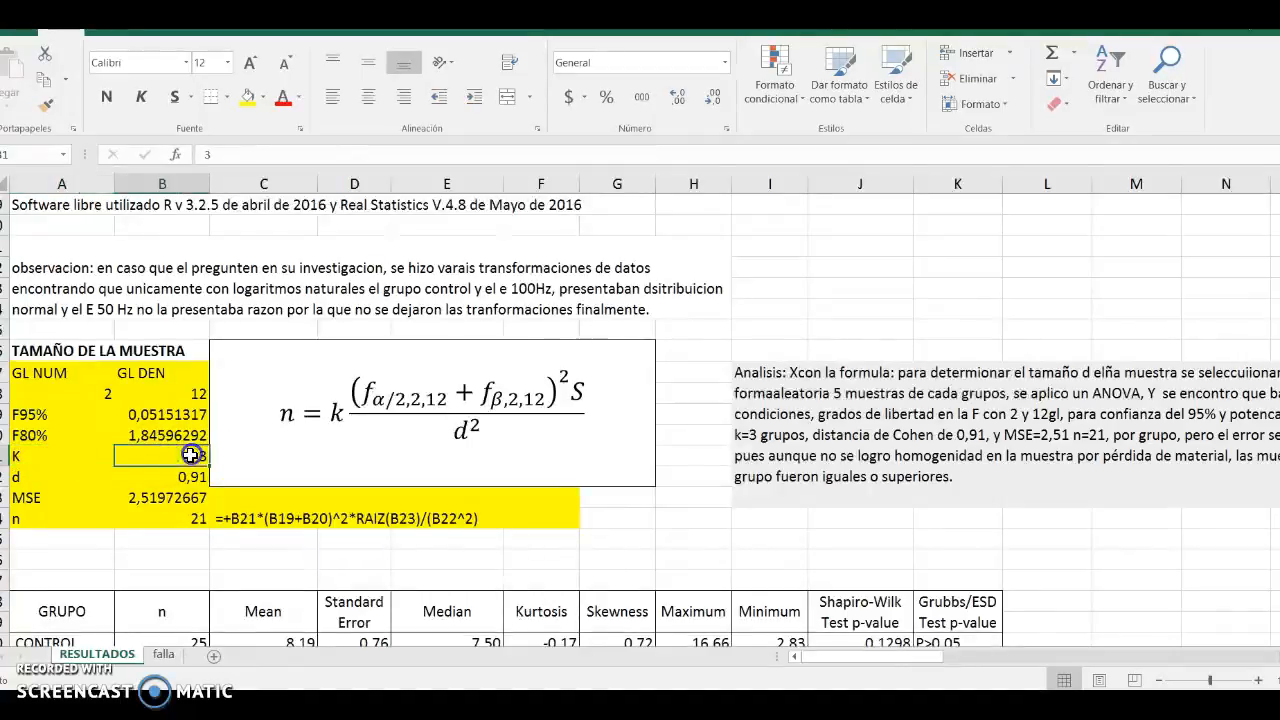
pyautogui.click(24, 477)
pyautogui.click(186, 475)
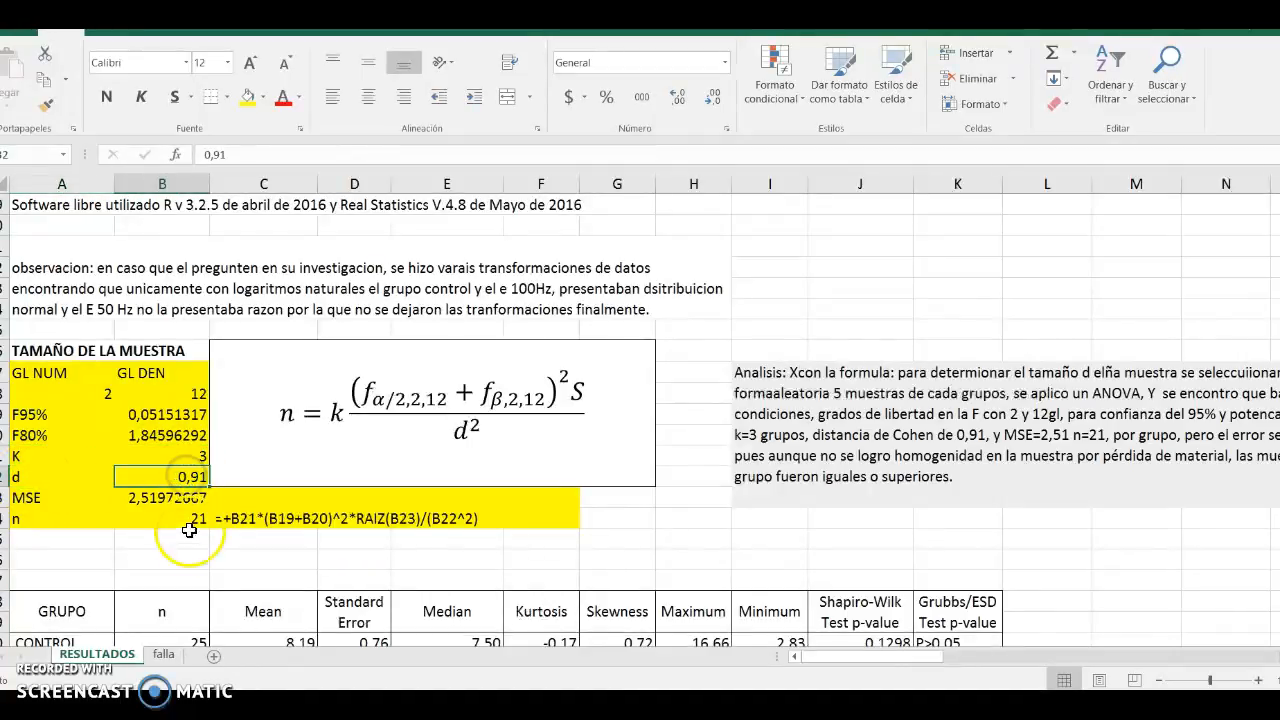
# Check the RMSSE formula in the pilot ANOVA table and the MSE value in the sample size table
pyautogui.moveTo(846, 662); pyautogui.dragTo(1050, 650)
pyautogui.click(740, 393)
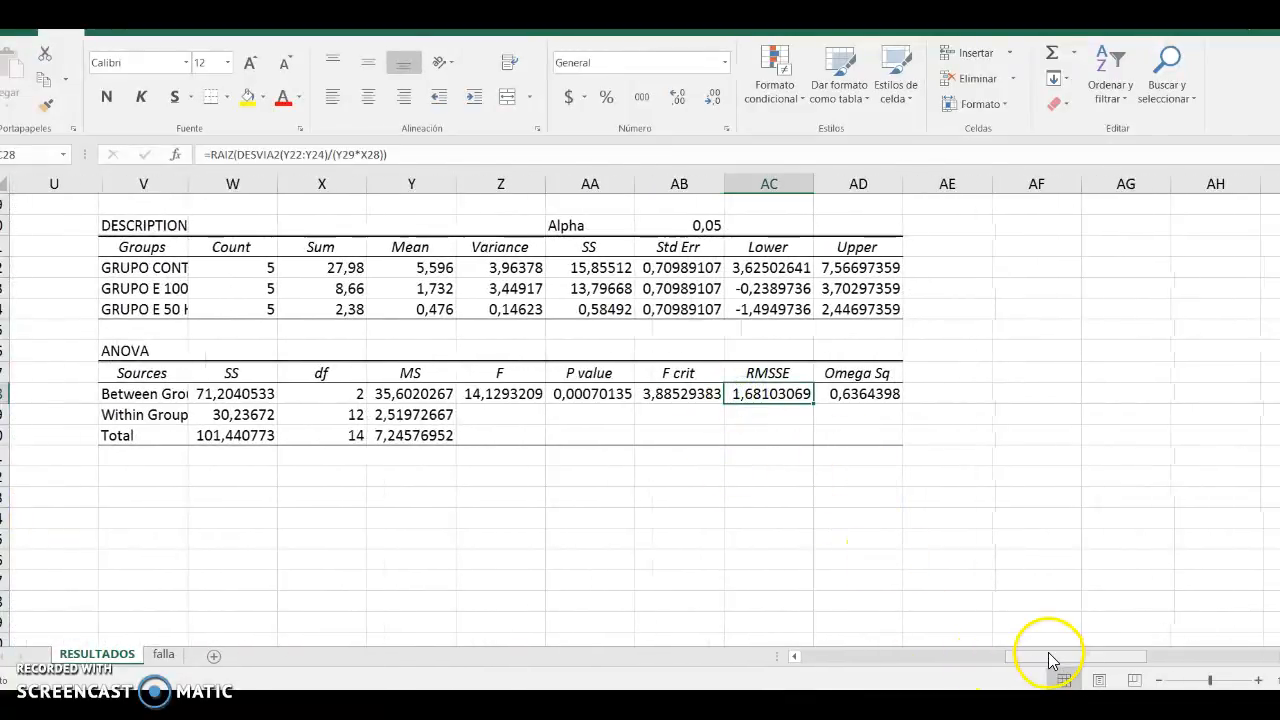
pyautogui.moveTo(1028, 655); pyautogui.dragTo(840, 657)
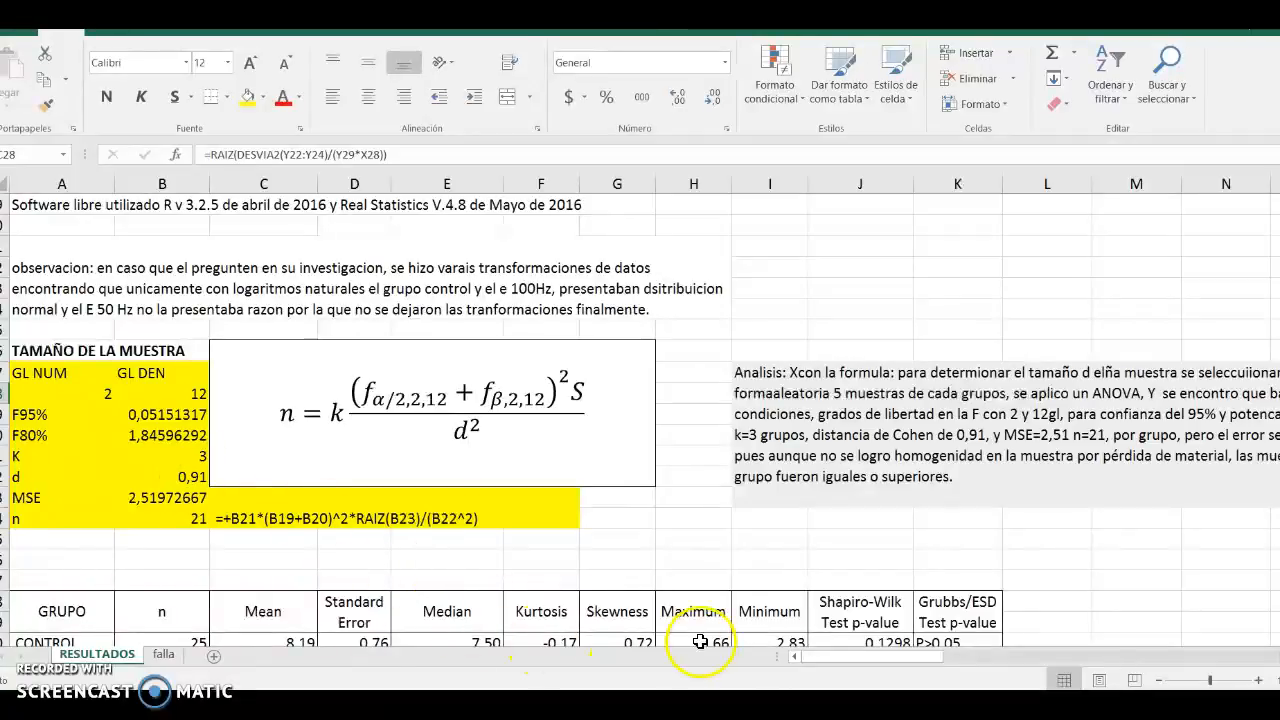
pyautogui.click(150, 500)
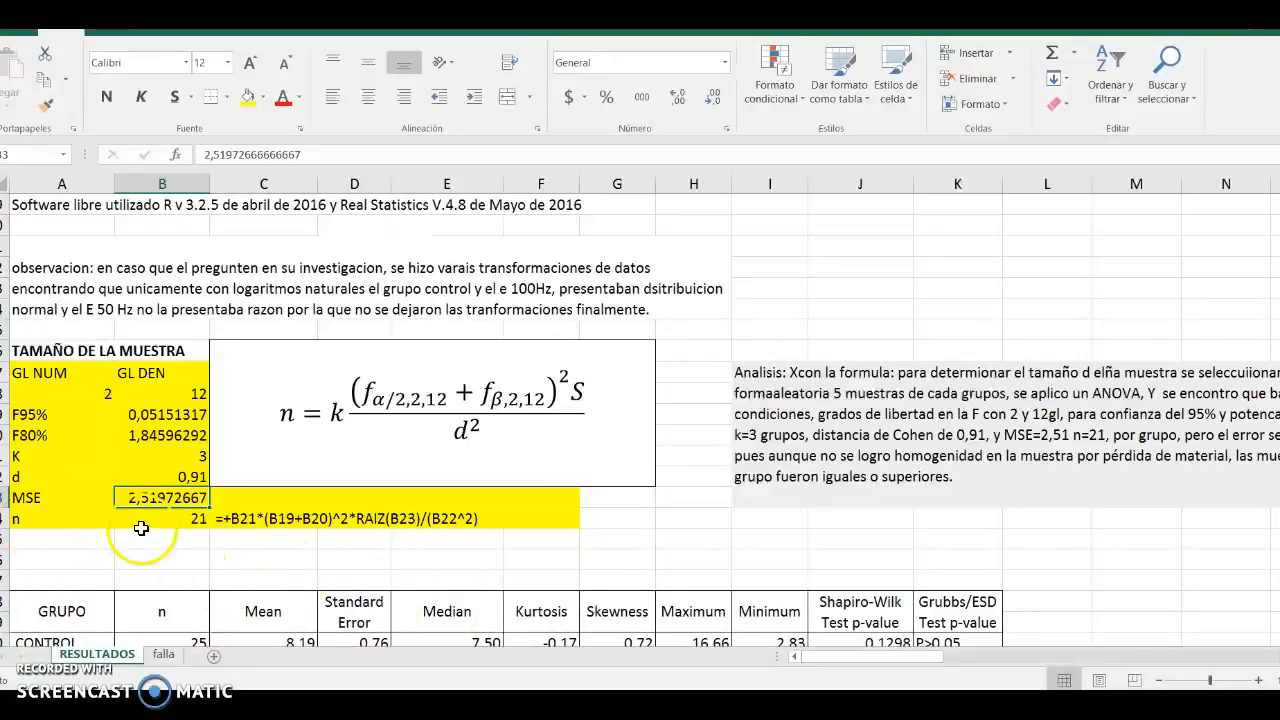
# Trace the cell references in the formula that calculates n, leaving the formula as it is
pyautogui.click(208, 519)
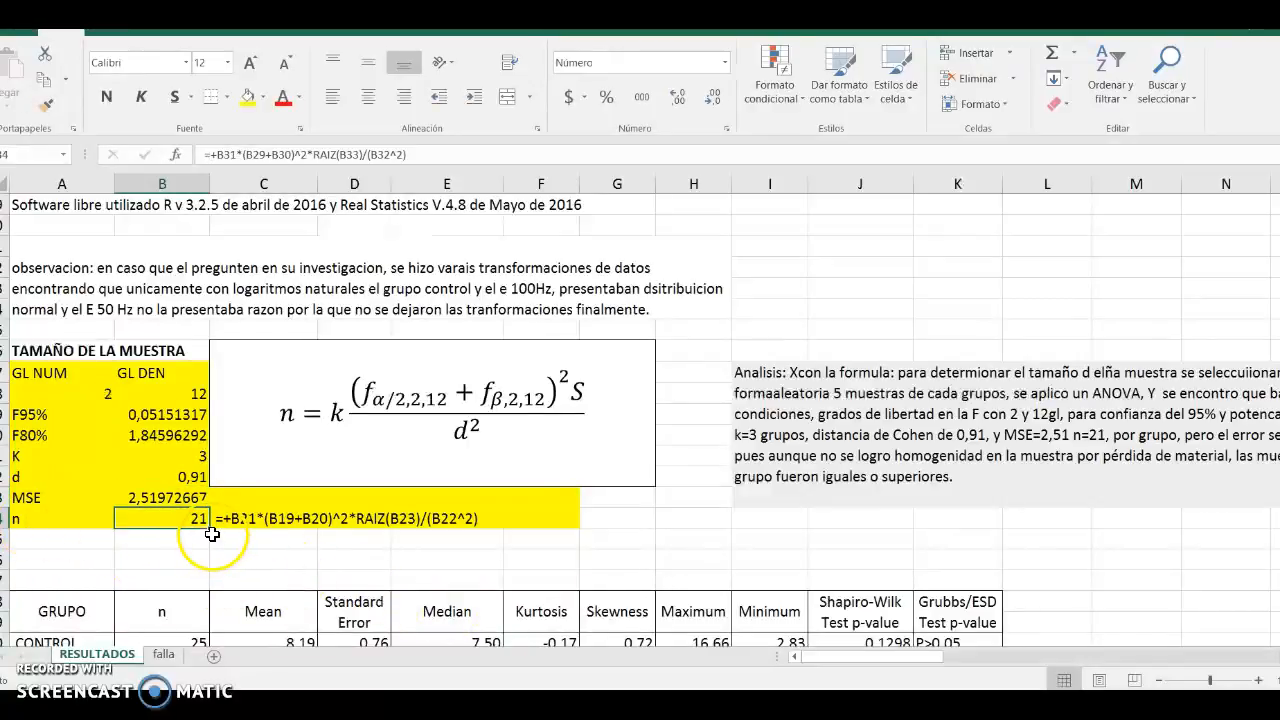
pyautogui.doubleClick(203, 520)
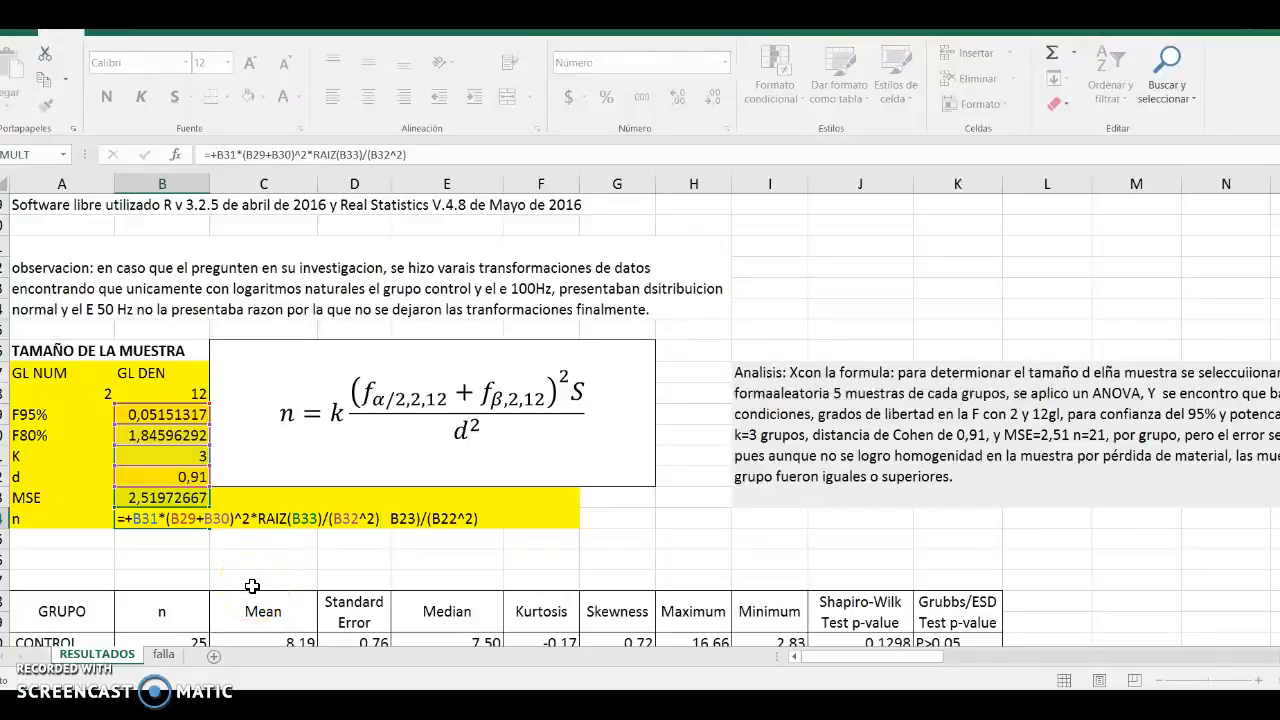
pyautogui.press('Escape')
# Compare the n of the CONTROL, E 50 Hz and E 100 Hz groups with the calculated sample size
pyautogui.scroll(-2, 320, 555)
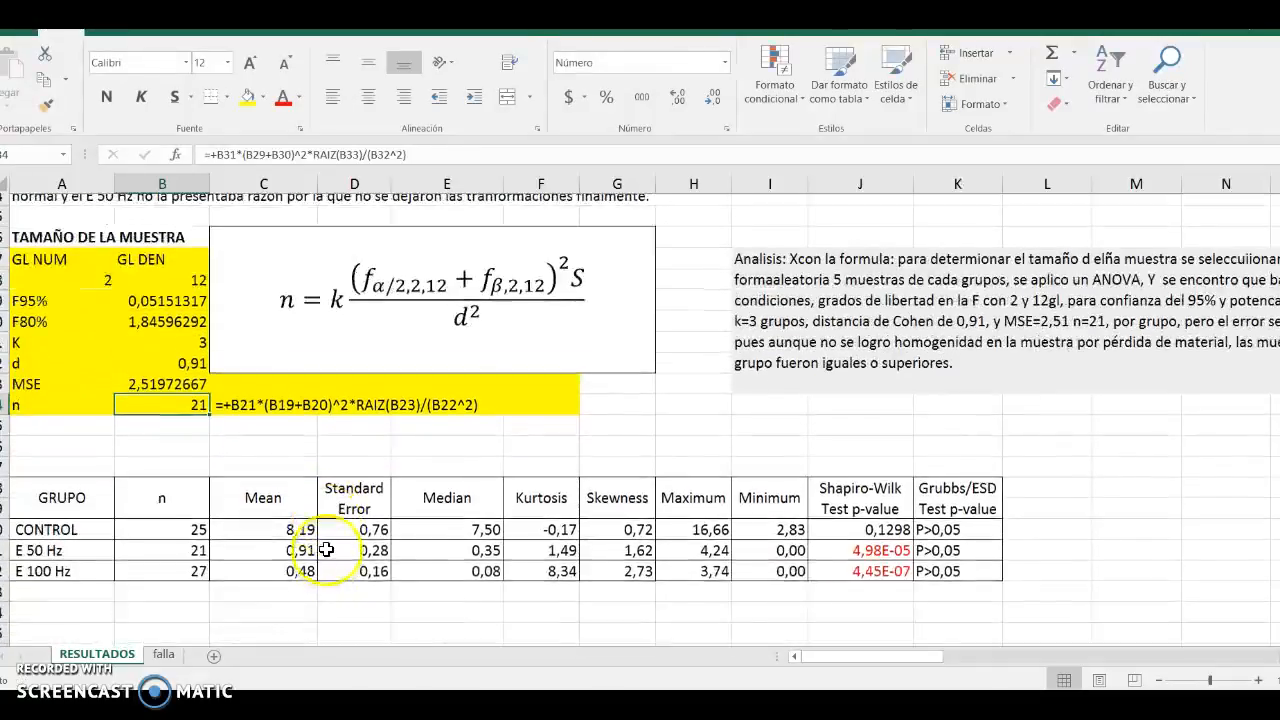
pyautogui.scroll(-1, 326, 552)
pyautogui.click(64, 360)
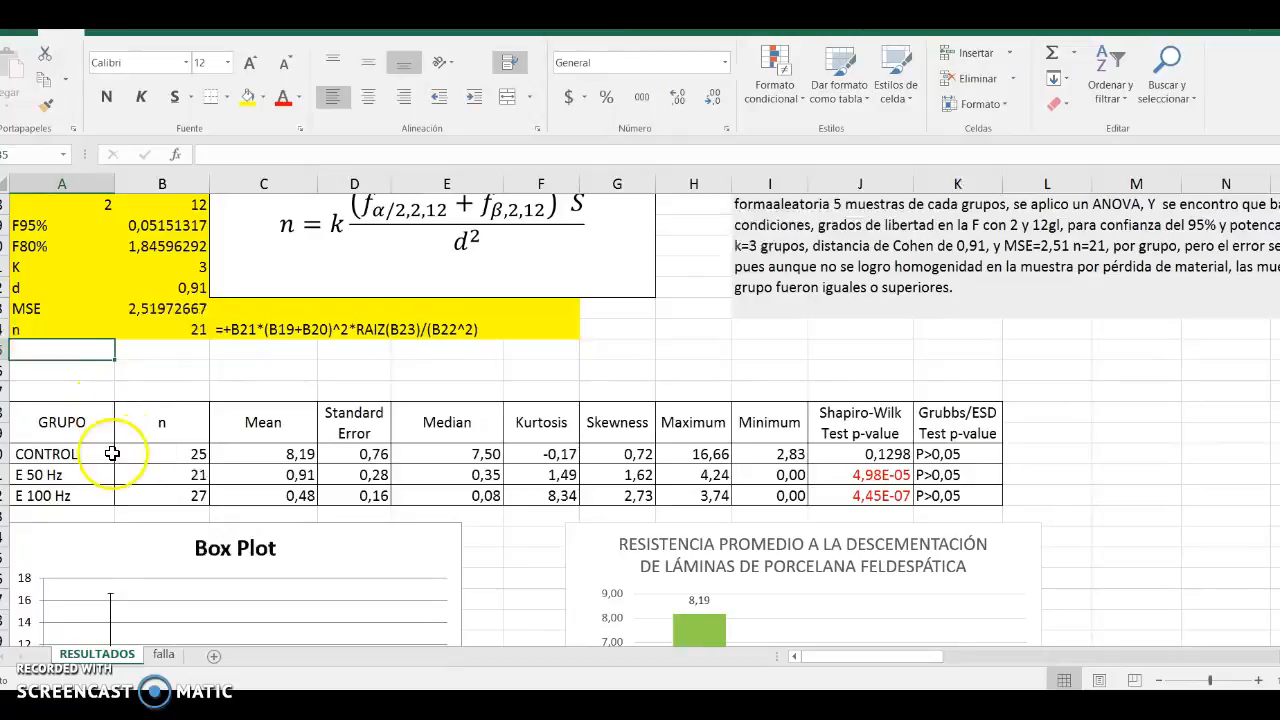
pyautogui.click(182, 453)
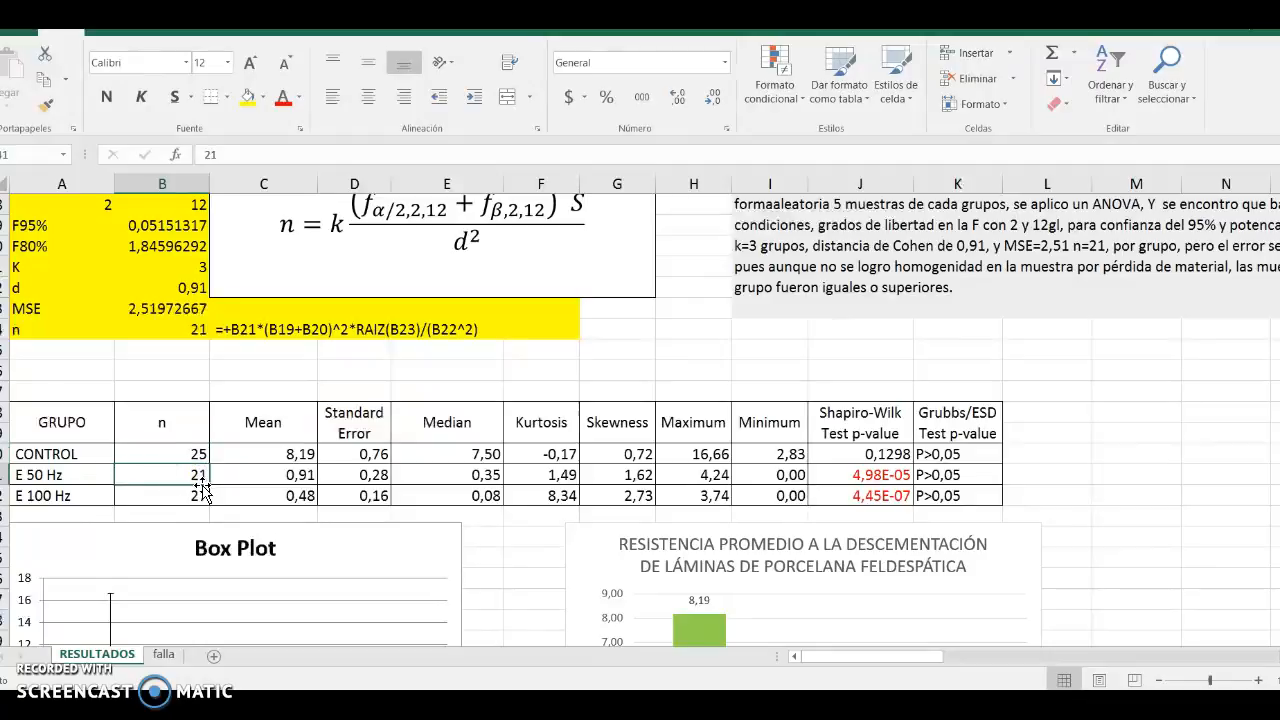
pyautogui.click(180, 491)
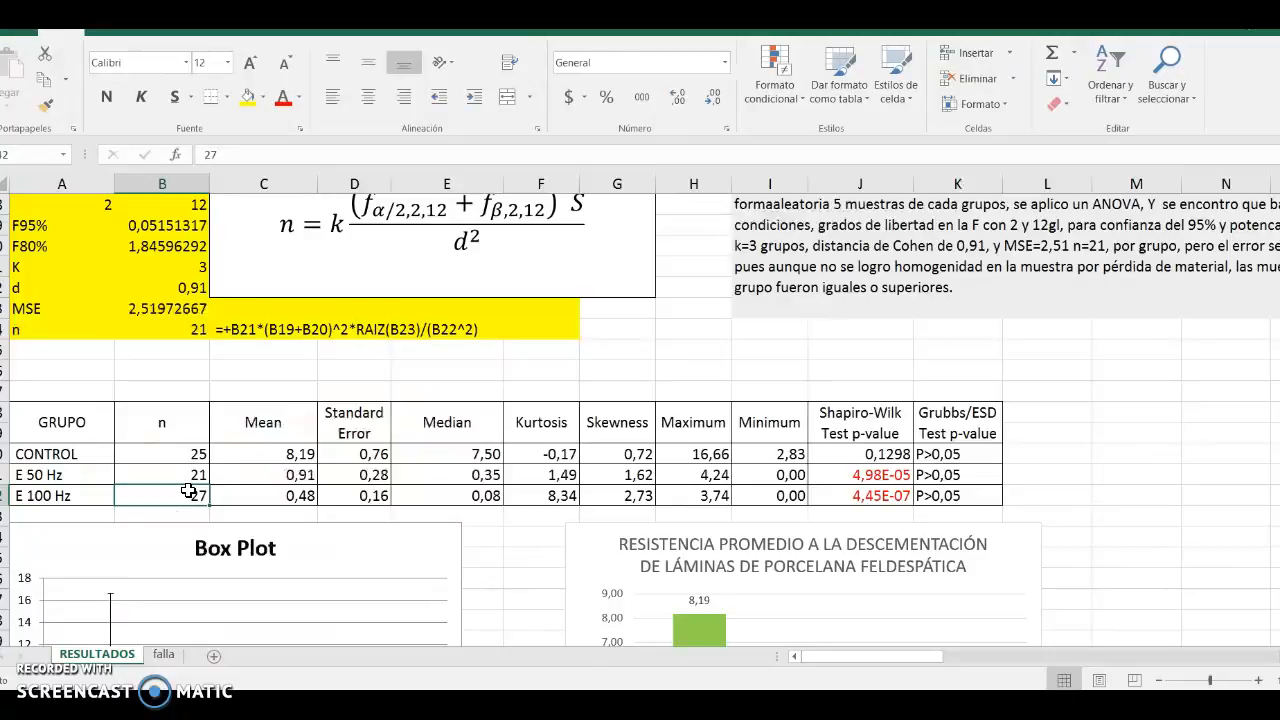
pyautogui.click(188, 455)
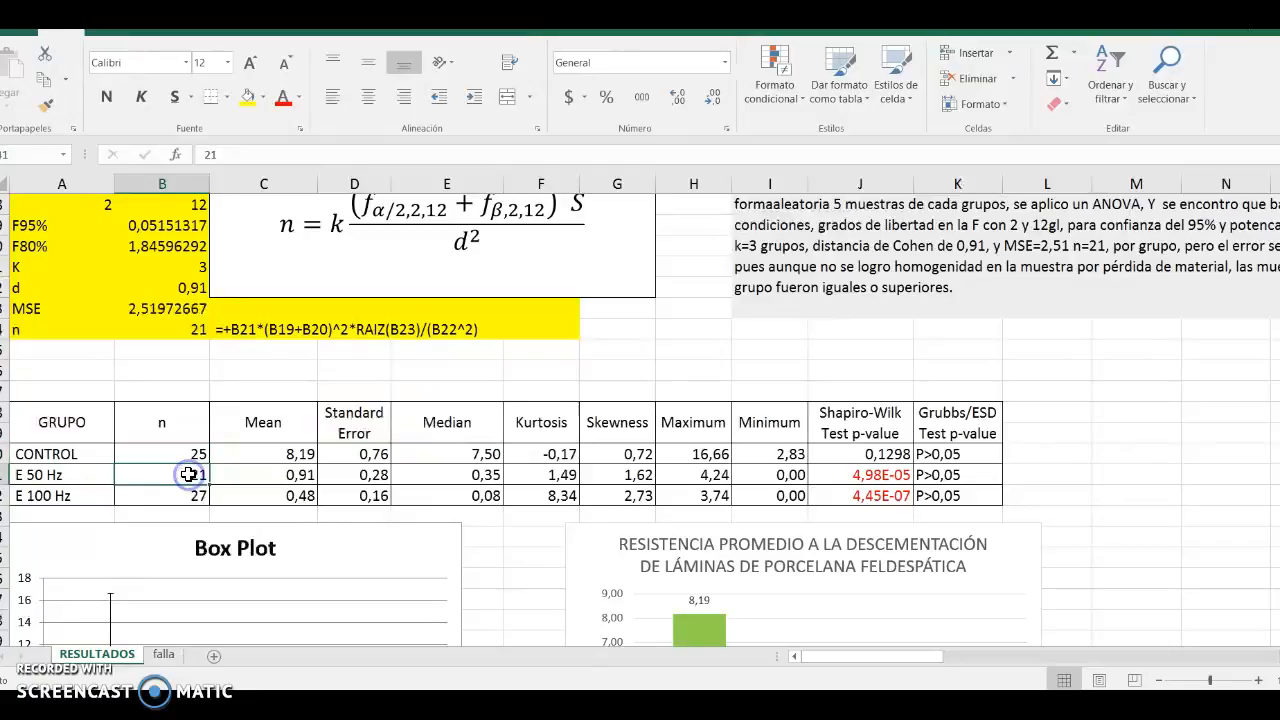
pyautogui.click(181, 440)
pyautogui.click(190, 329)
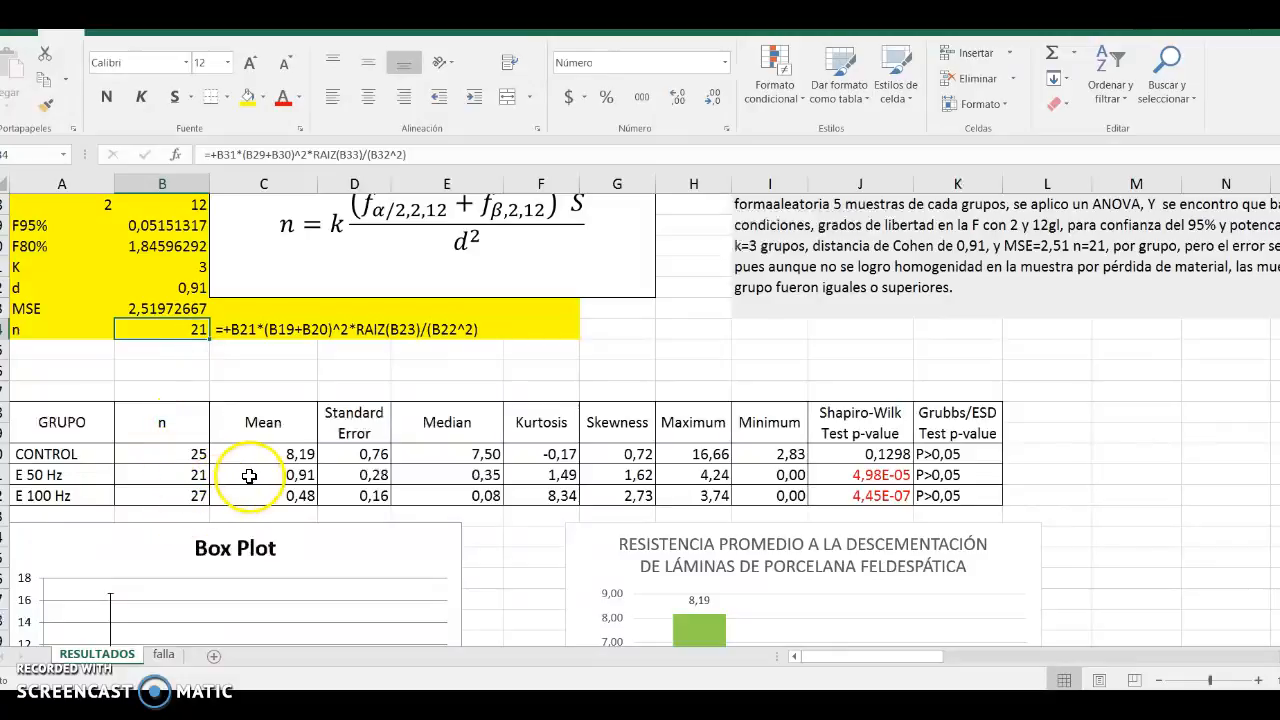
# Examine the group means in the descriptive table together with the average debonding resistance bar chart and the box plot
pyautogui.click(300, 455)
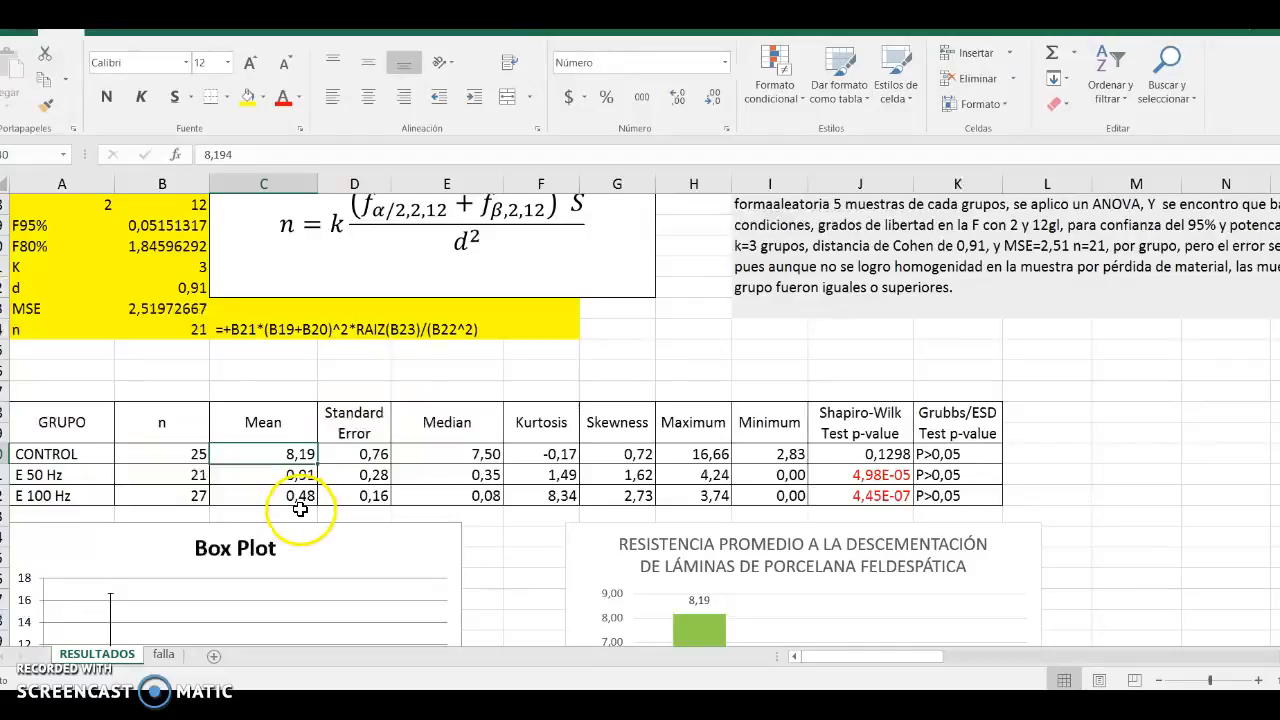
pyautogui.moveTo(304, 464); pyautogui.dragTo(303, 448)
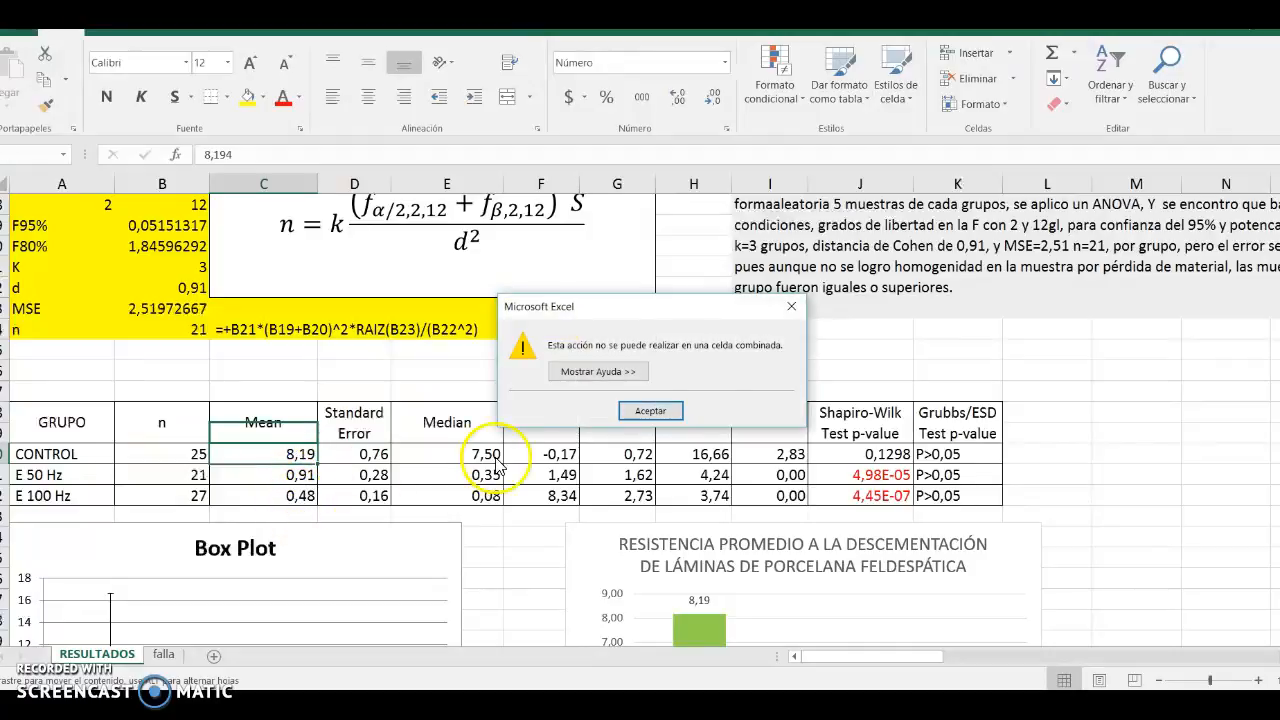
pyautogui.click(791, 306)
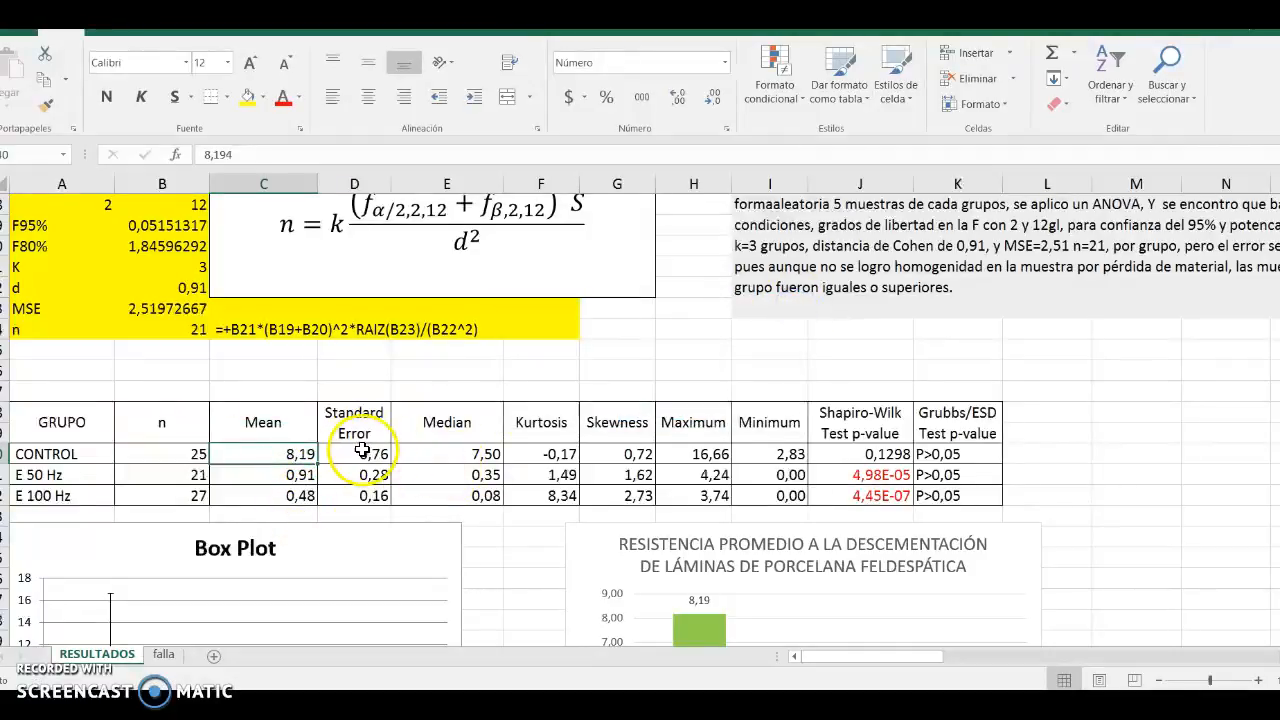
pyautogui.scroll(-2, 555, 478)
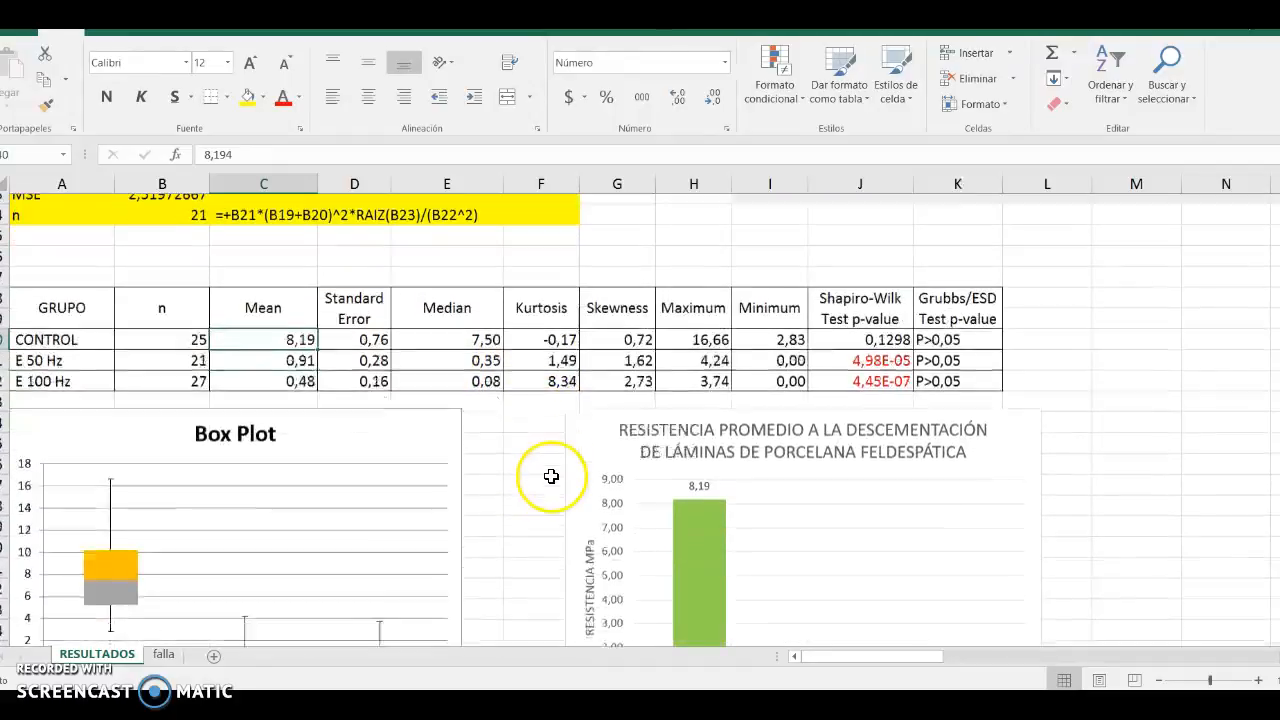
pyautogui.scroll(-2, 551, 477)
pyautogui.click(690, 470)
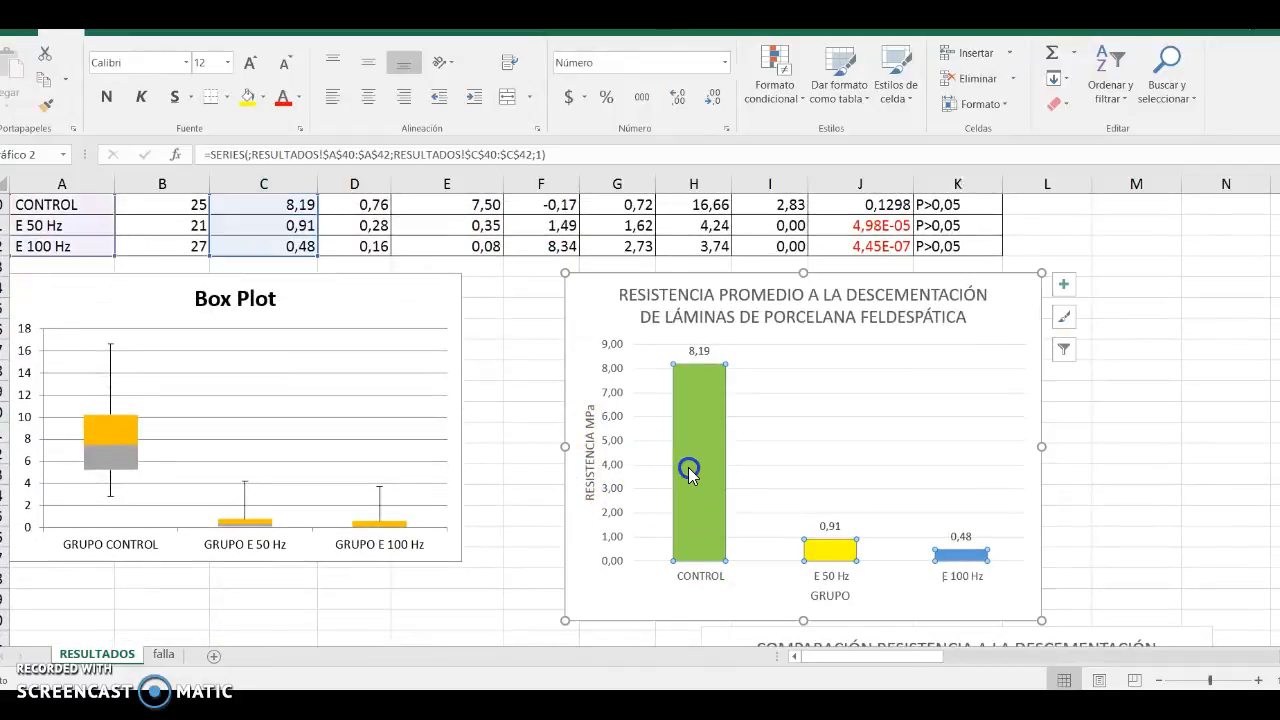
pyautogui.scroll(2, 690, 473)
pyautogui.scroll(-2, 774, 583)
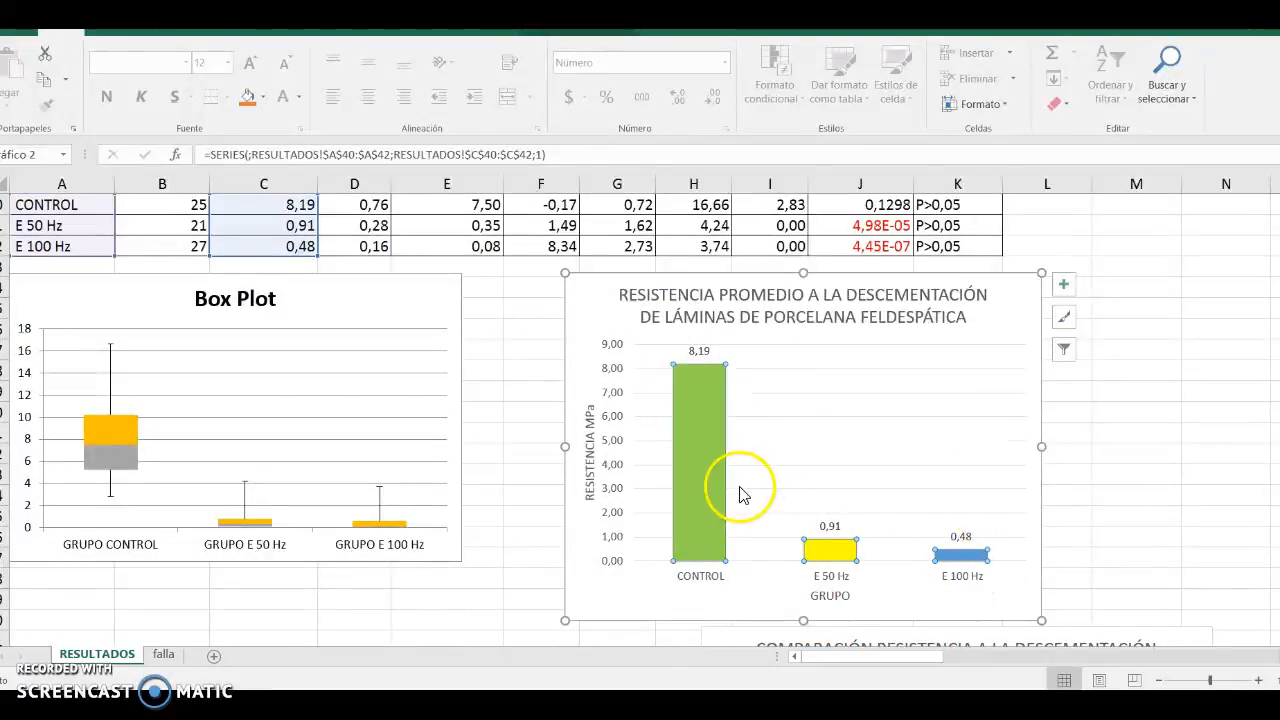
pyautogui.click(1102, 472)
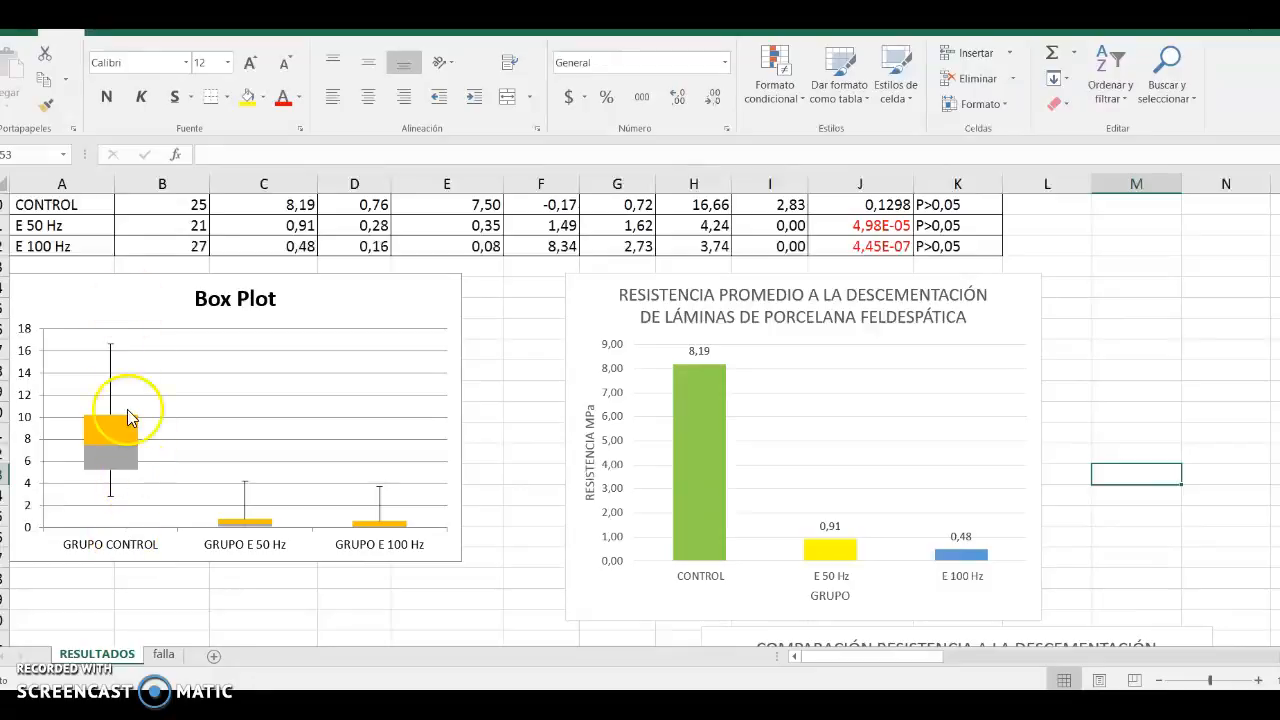
# Review the Shapiro-Wilk and Grubbs/ESD p-values of the three groups in the descriptive table
pyautogui.scroll(2, 690, 390)
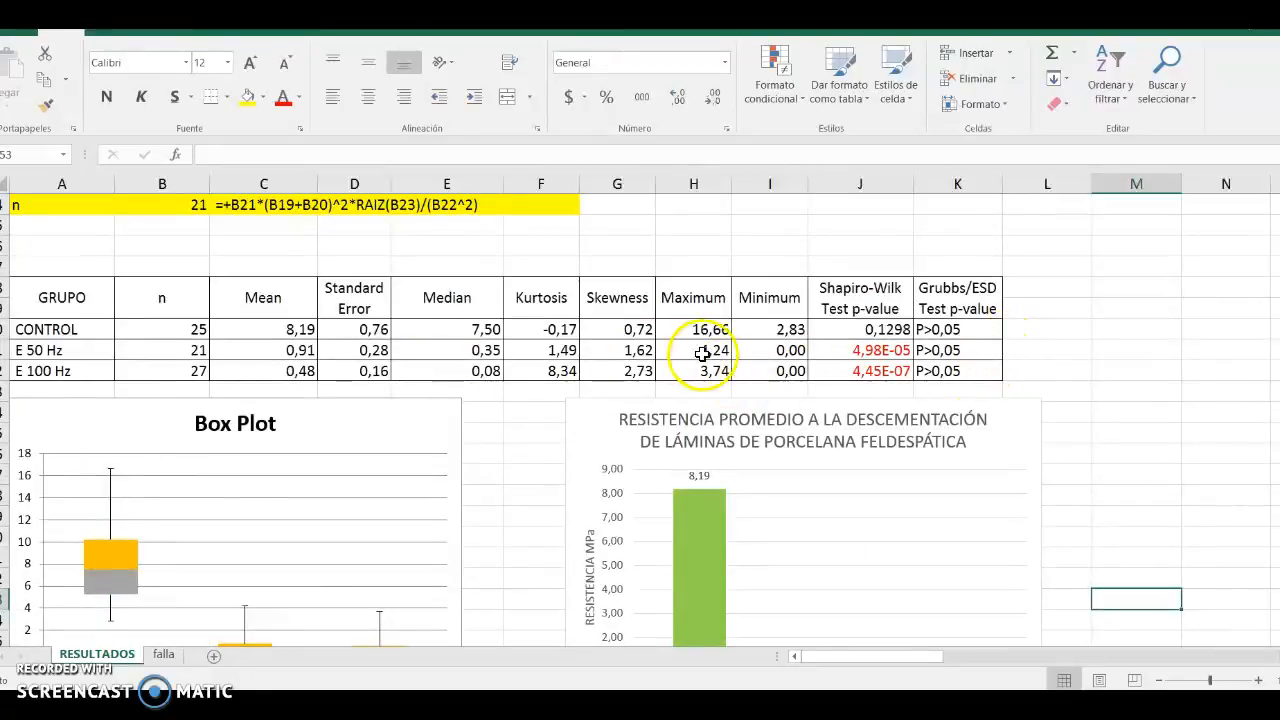
pyautogui.click(867, 353)
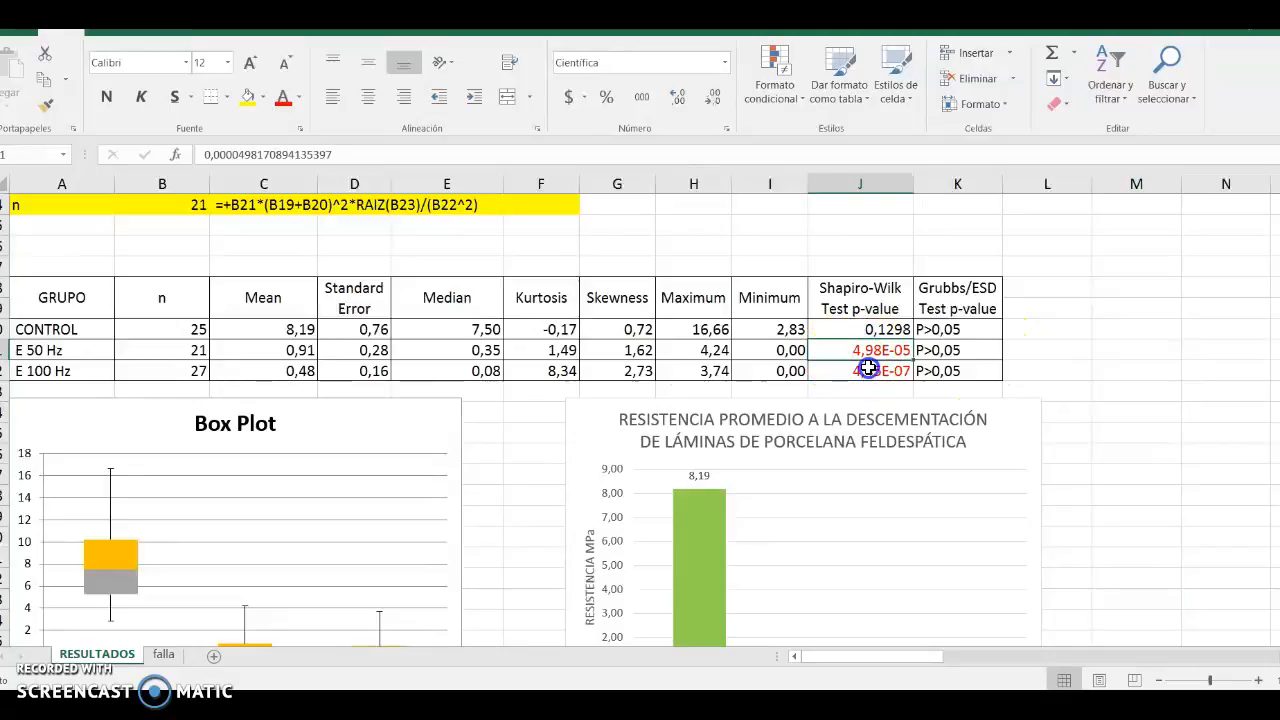
pyautogui.click(63, 350)
pyautogui.click(62, 373)
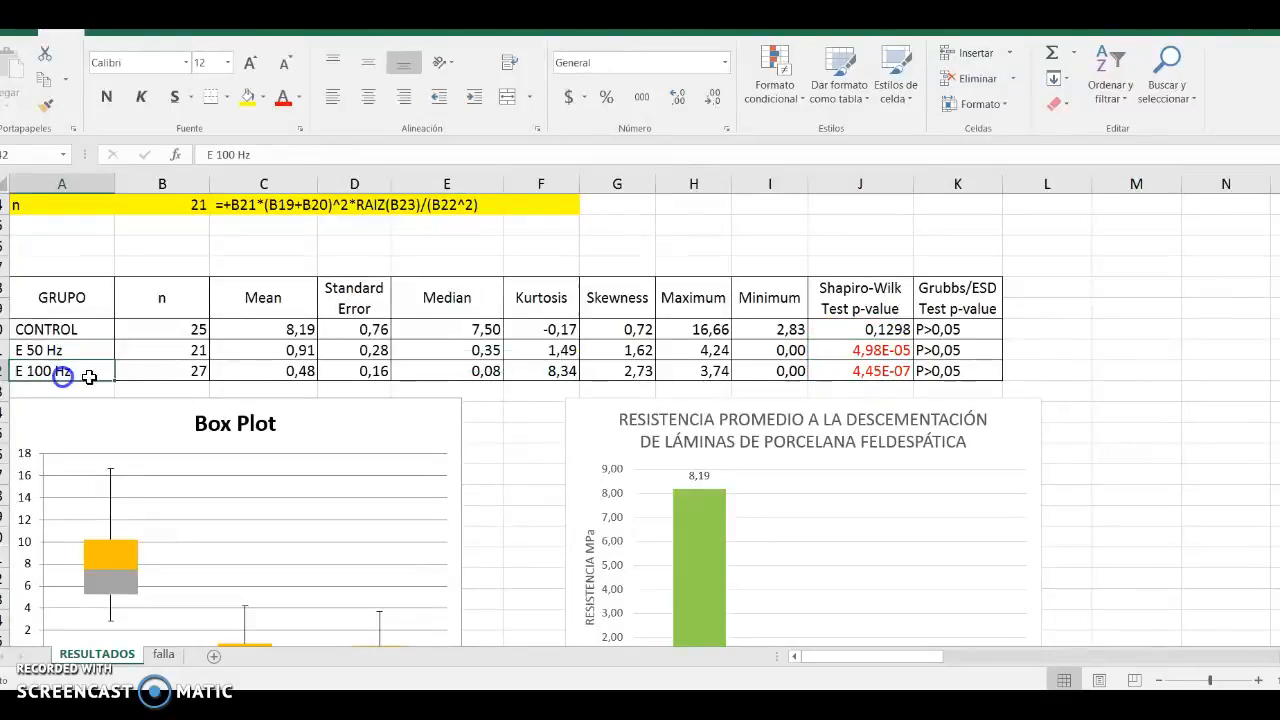
pyautogui.click(886, 330)
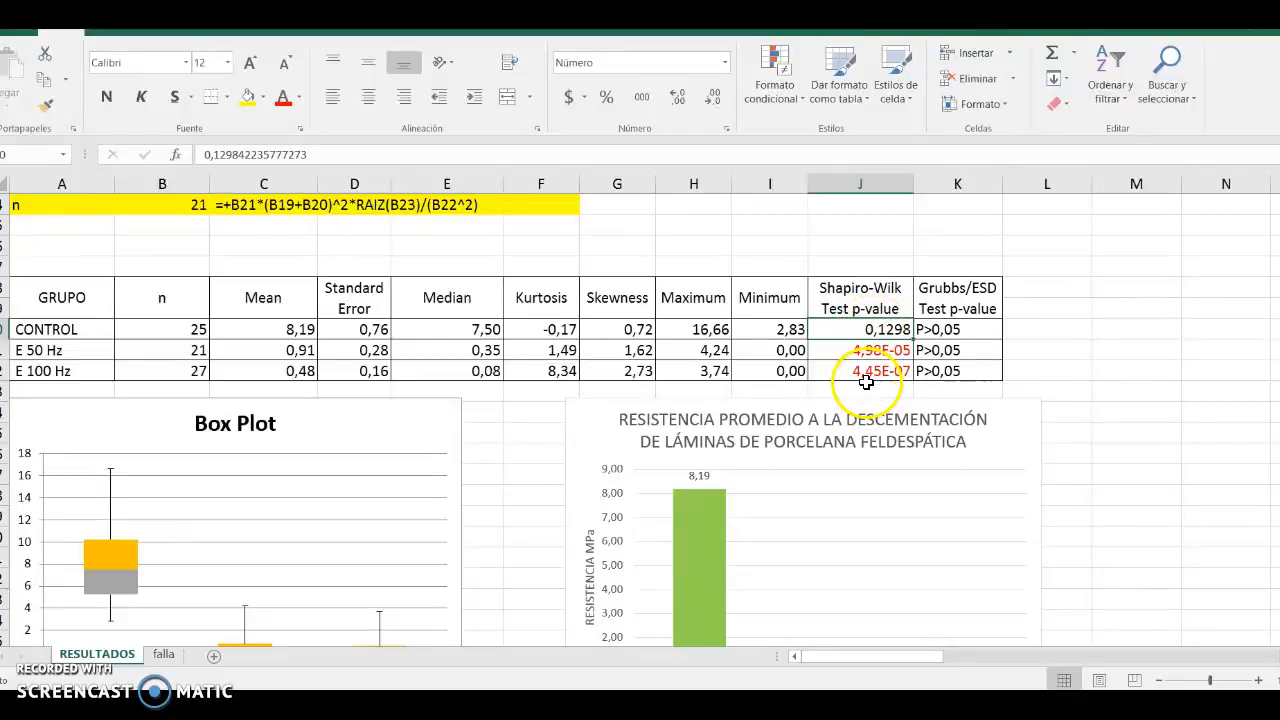
pyautogui.click(941, 329)
pyautogui.moveTo(941, 371); pyautogui.dragTo(941, 371)
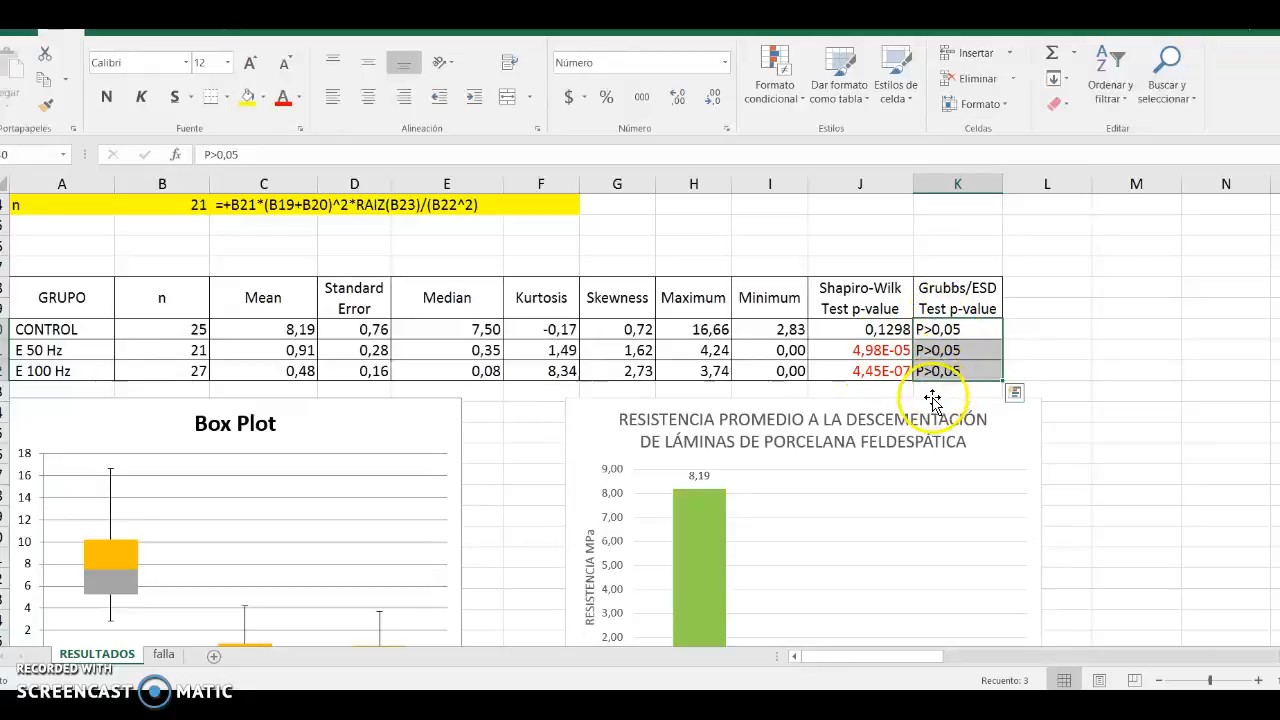
# Examine the Levene's test p-value in the group comparison table against the spread of the groups in the box plot
pyautogui.scroll(-4, 977, 498)
pyautogui.scroll(4, 977, 498)
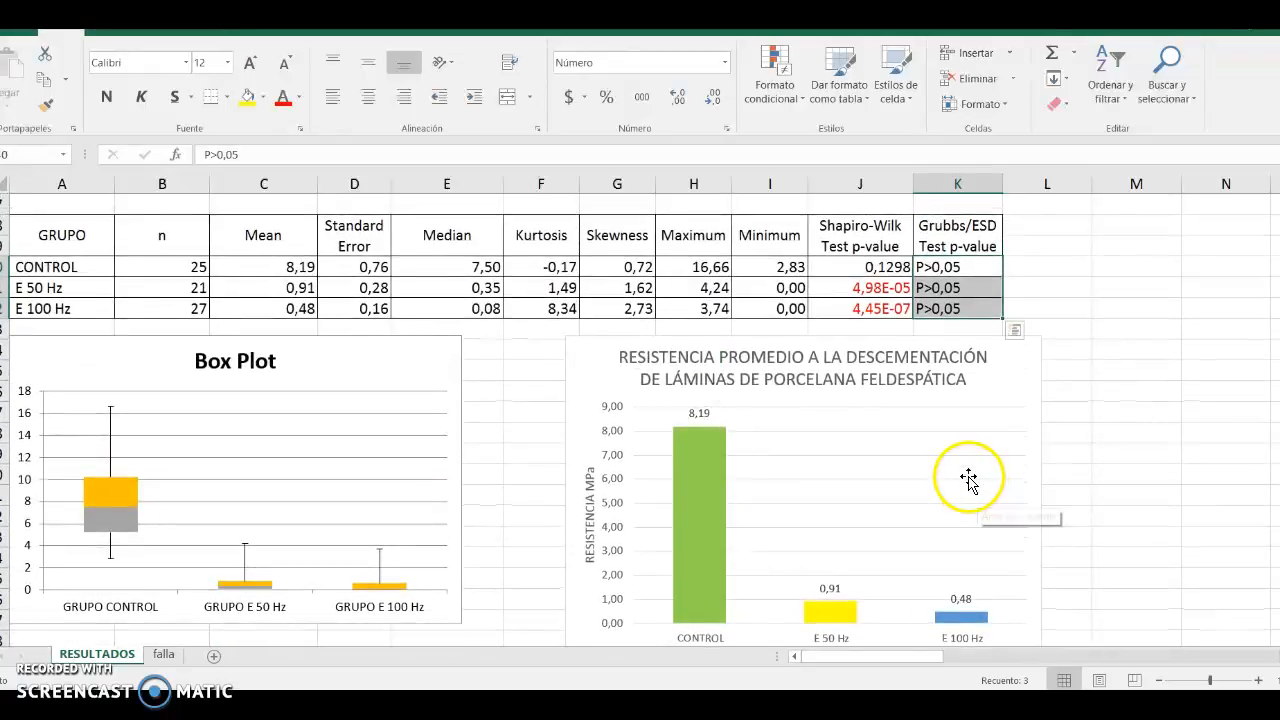
pyautogui.scroll(-5, 975, 495)
pyautogui.scroll(-2, 966, 487)
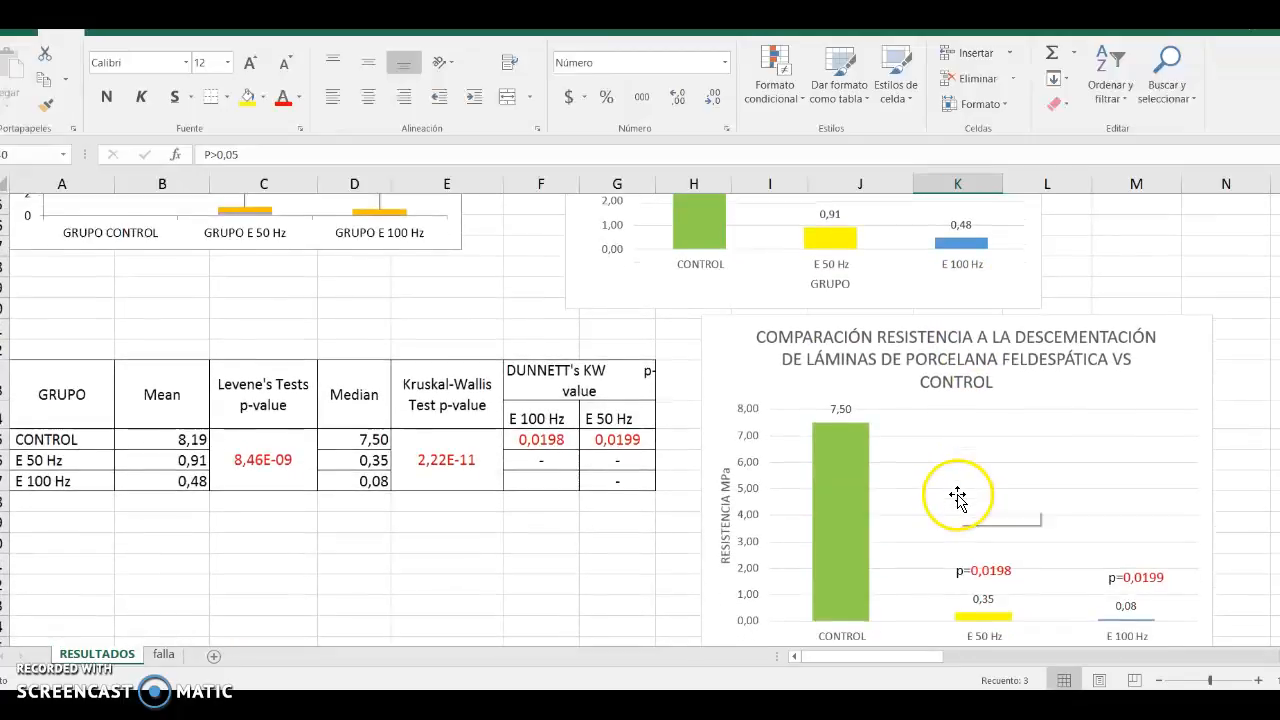
pyautogui.moveTo(173, 380); pyautogui.dragTo(171, 423)
pyautogui.click(261, 392)
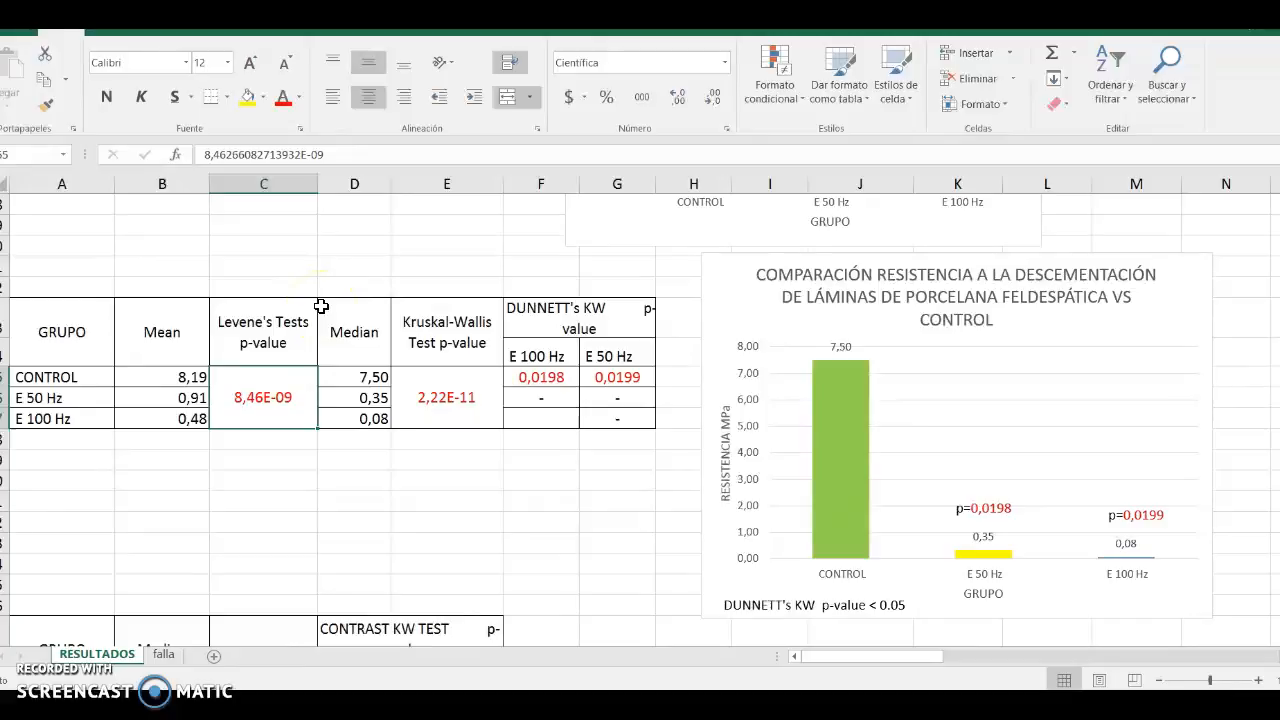
pyautogui.scroll(4, 332, 337)
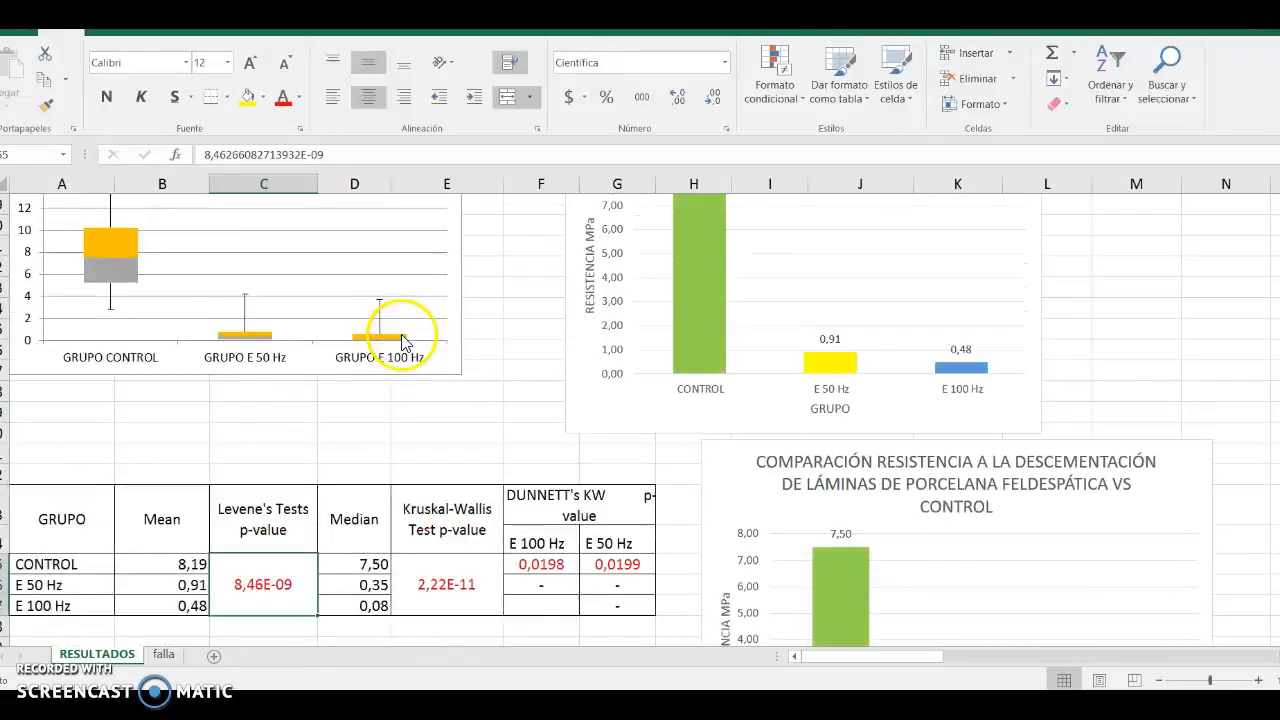
pyautogui.scroll(1, 143, 294)
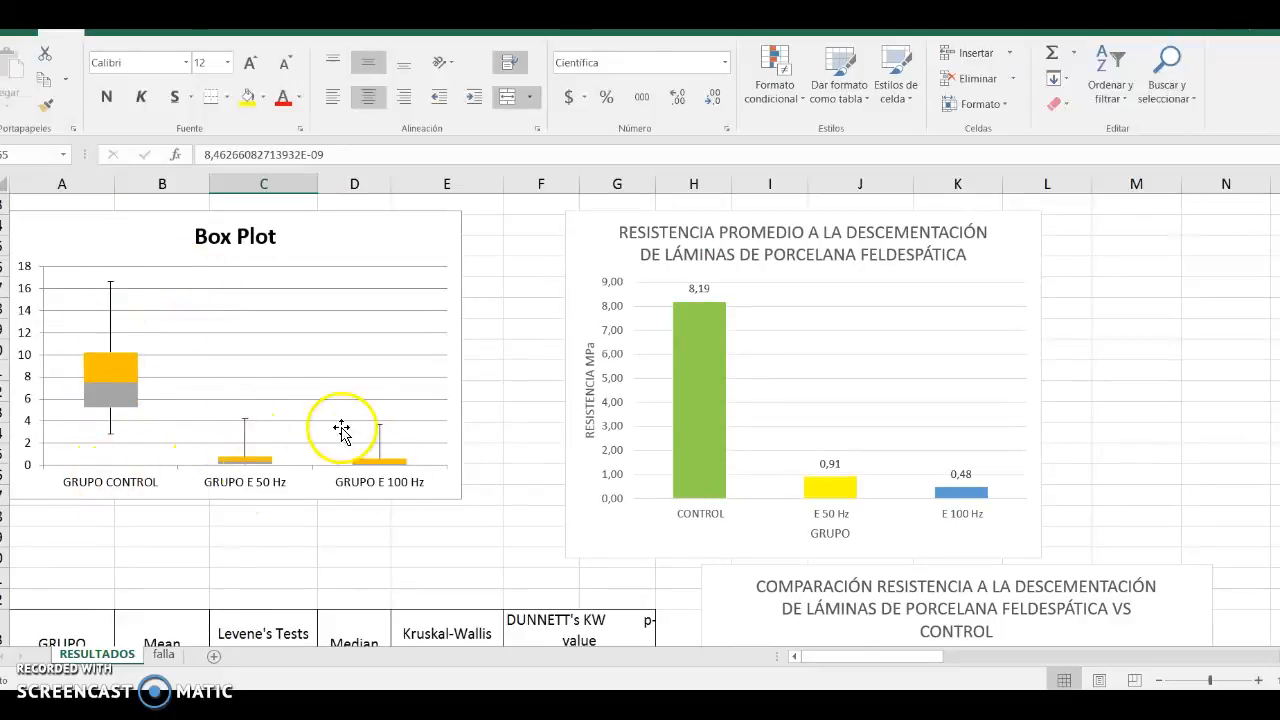
pyautogui.scroll(-5, 300, 458)
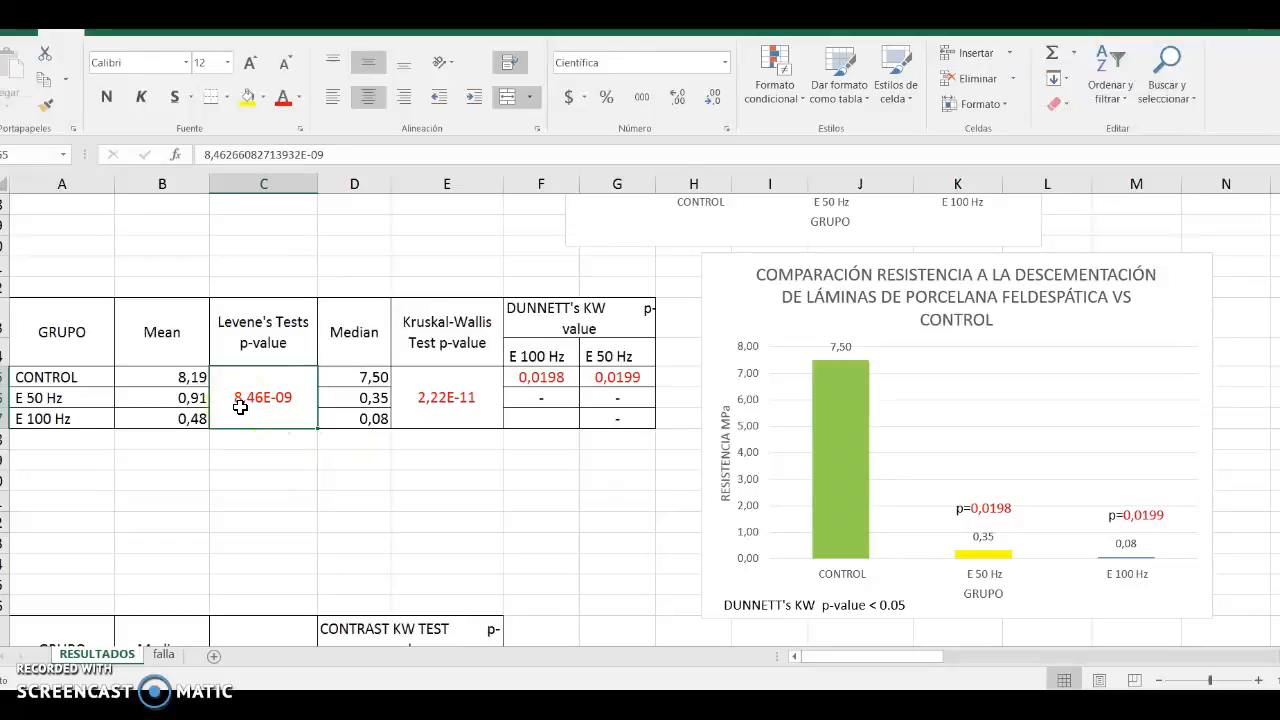
# Examine the Kruskal-Wallis p-value and the Dunnett's KW p-values comparing CONTROL with each laser group, alongside the comparison chart
pyautogui.click(416, 378)
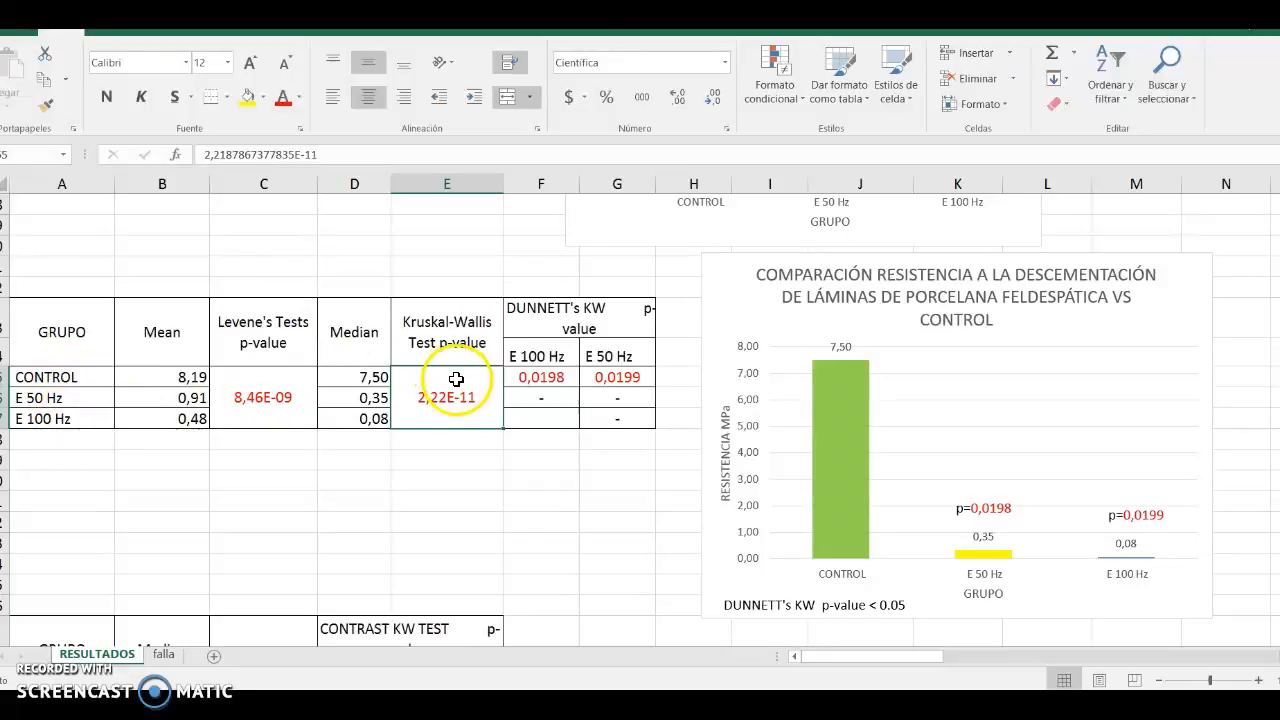
pyautogui.click(555, 301)
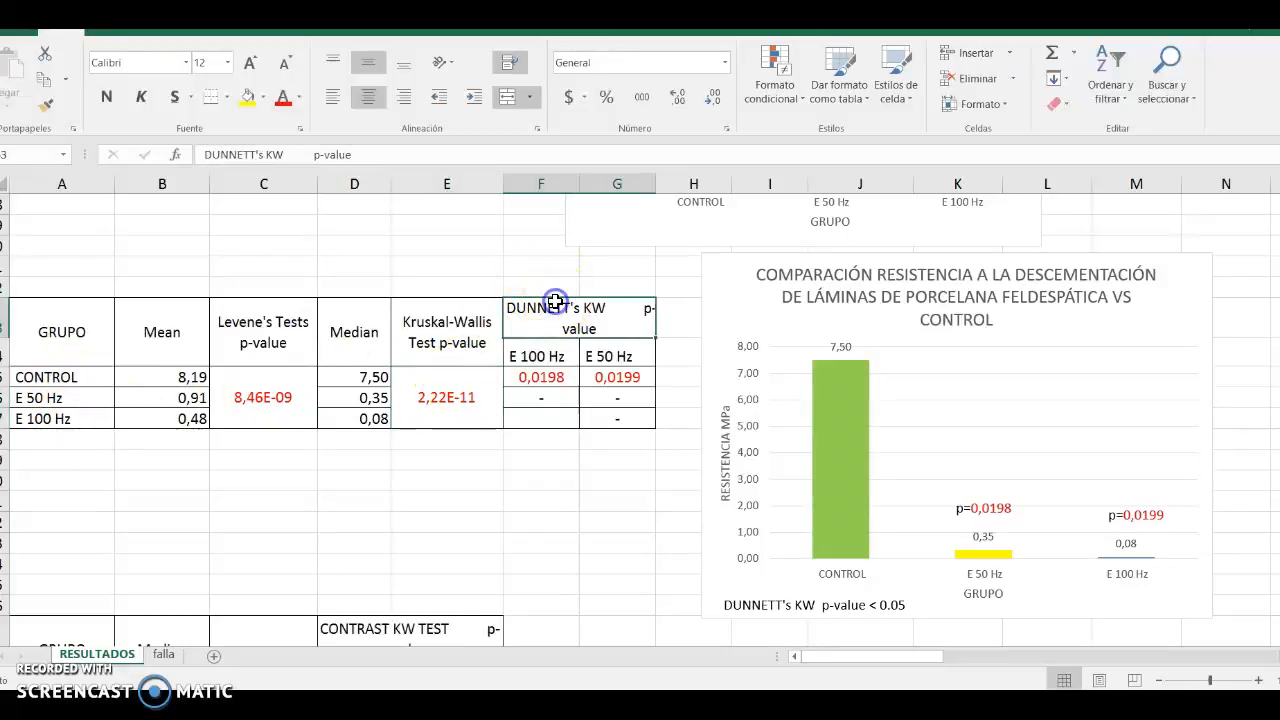
pyautogui.click(55, 377)
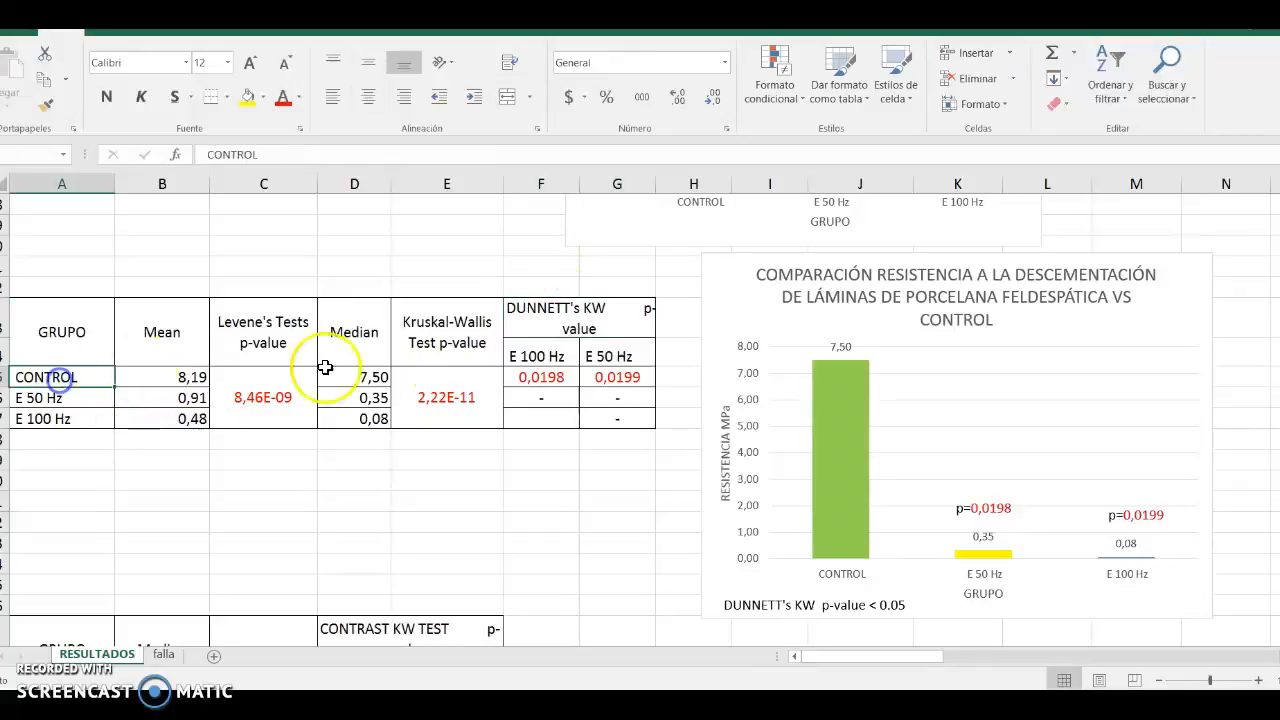
pyautogui.click(555, 352)
pyautogui.click(603, 352)
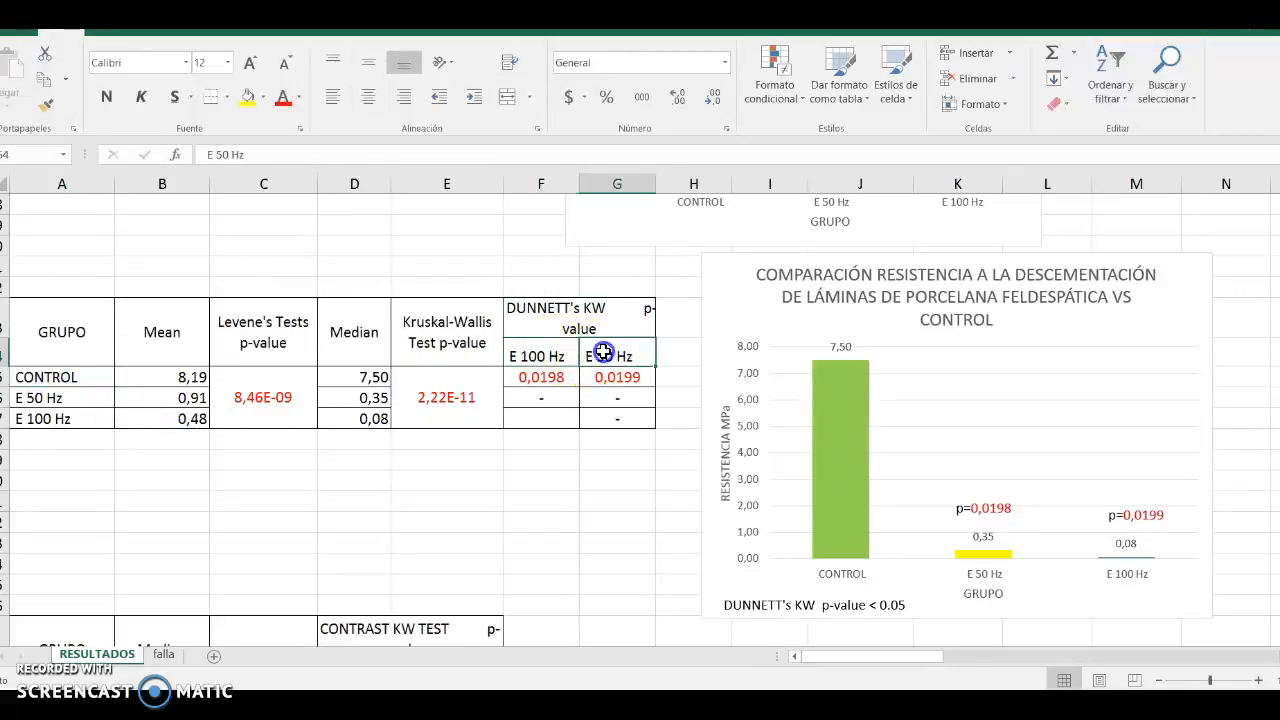
pyautogui.click(540, 375)
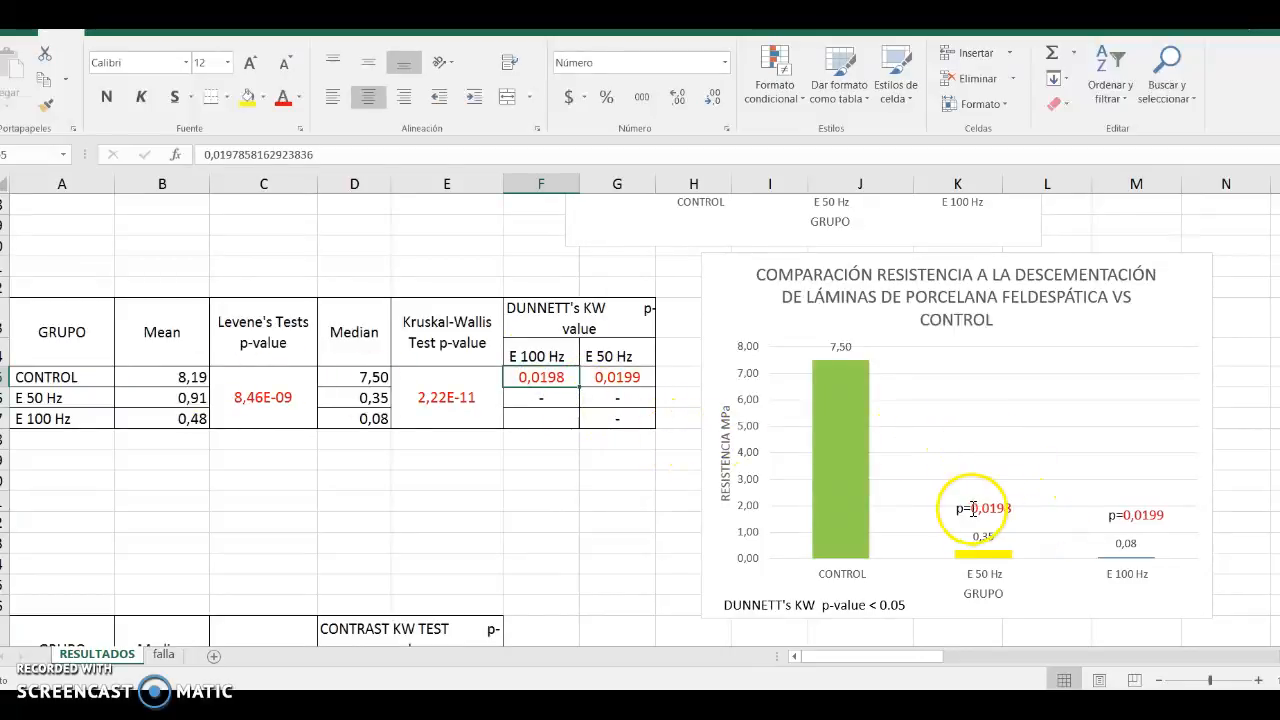
# Correct the swapped Dunnett's KW column headings to E 50 Hz for the first column and E 100 Hz for the second
pyautogui.click(528, 354)
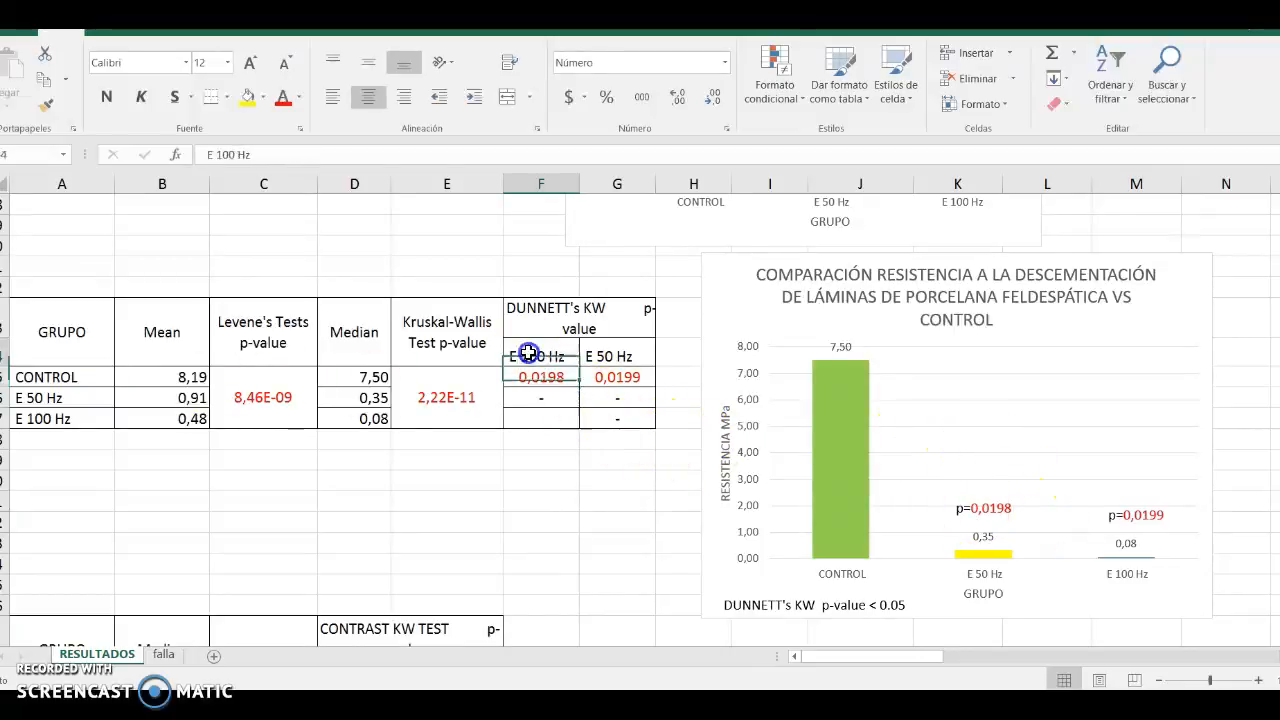
pyautogui.click(219, 155)
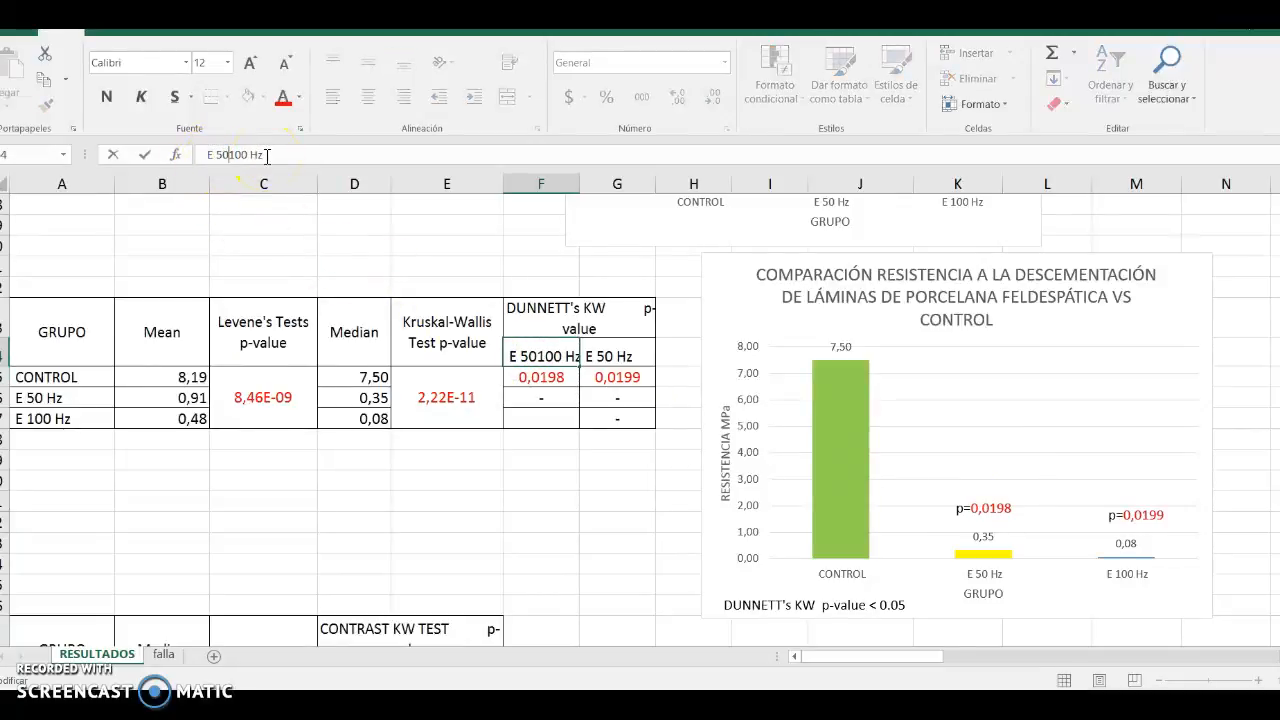
pyautogui.press('Return')
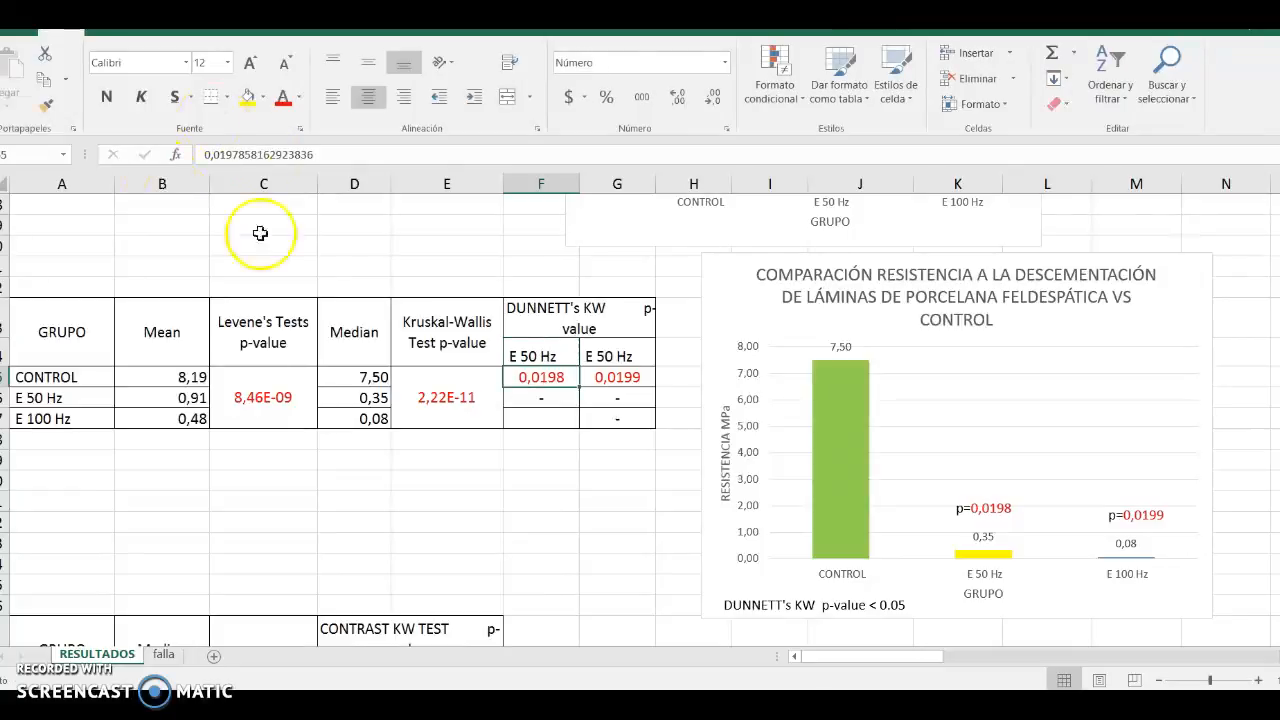
pyautogui.click(636, 357)
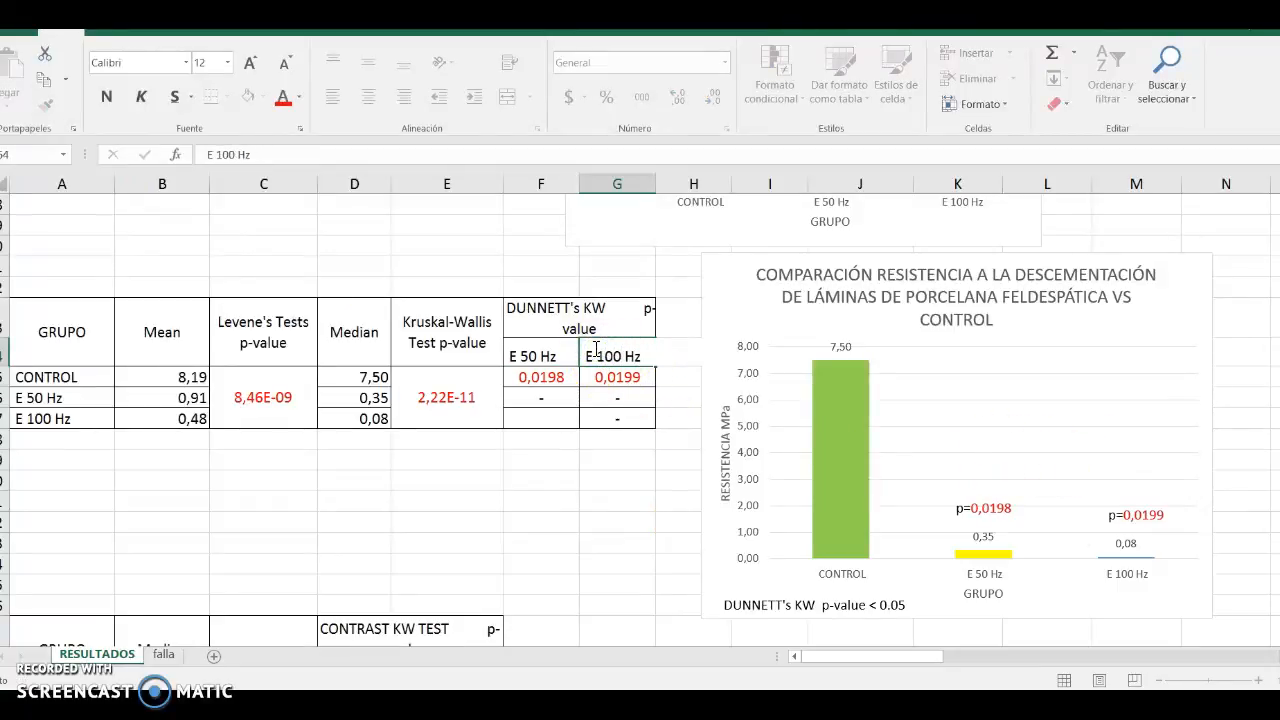
pyautogui.press('Return')
# Review the CONTRAST KW TEST p-values between the CONTROL, E 50 Hz and E 100 Hz groups
pyautogui.scroll(-5, 700, 463)
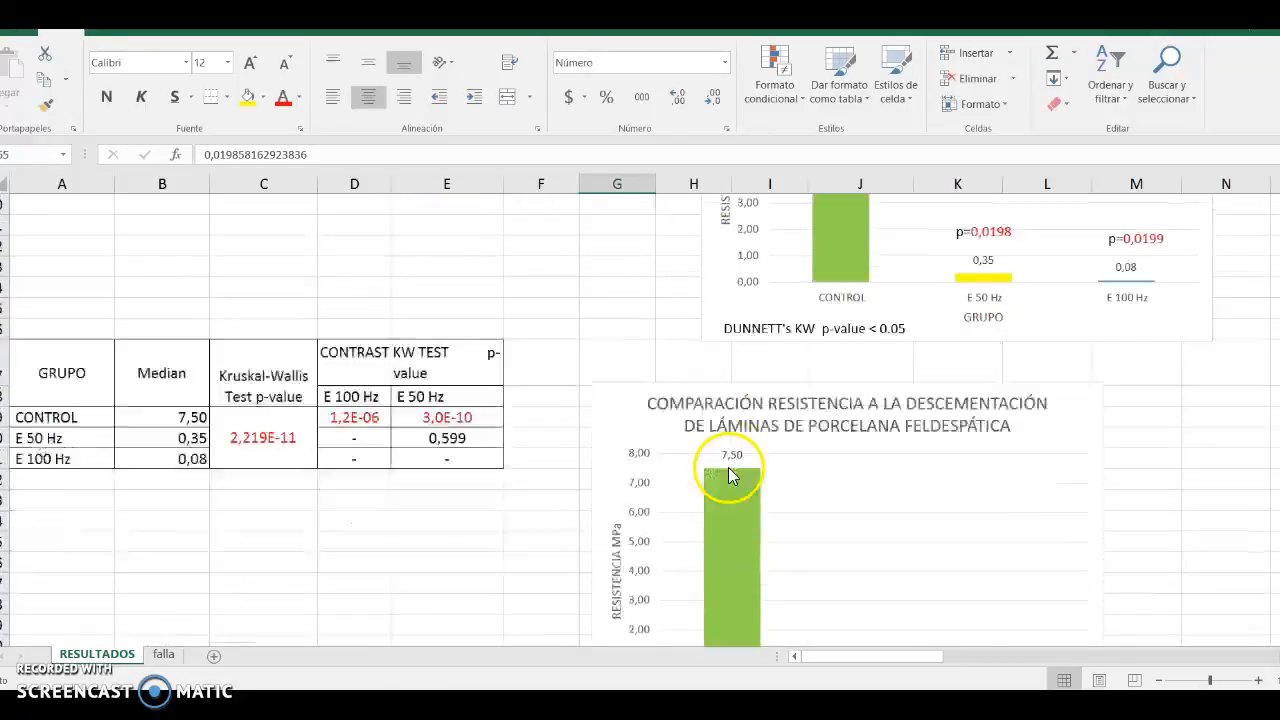
pyautogui.click(392, 365)
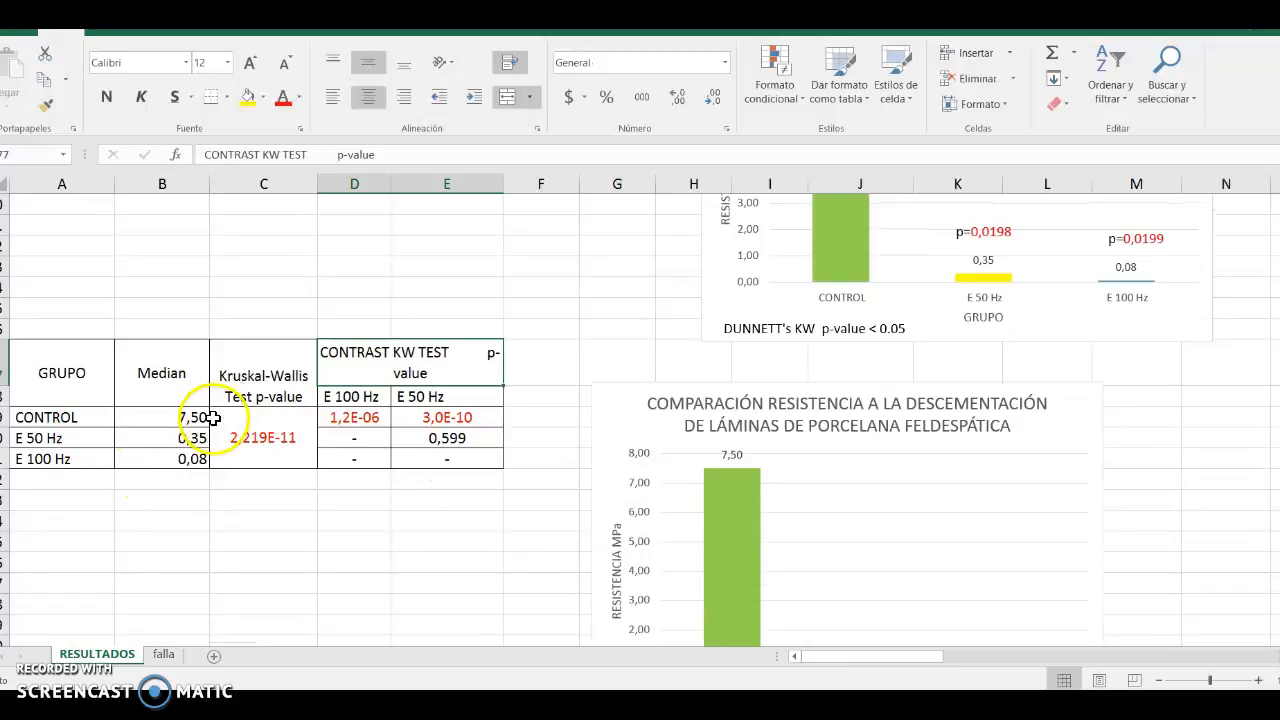
pyautogui.click(455, 441)
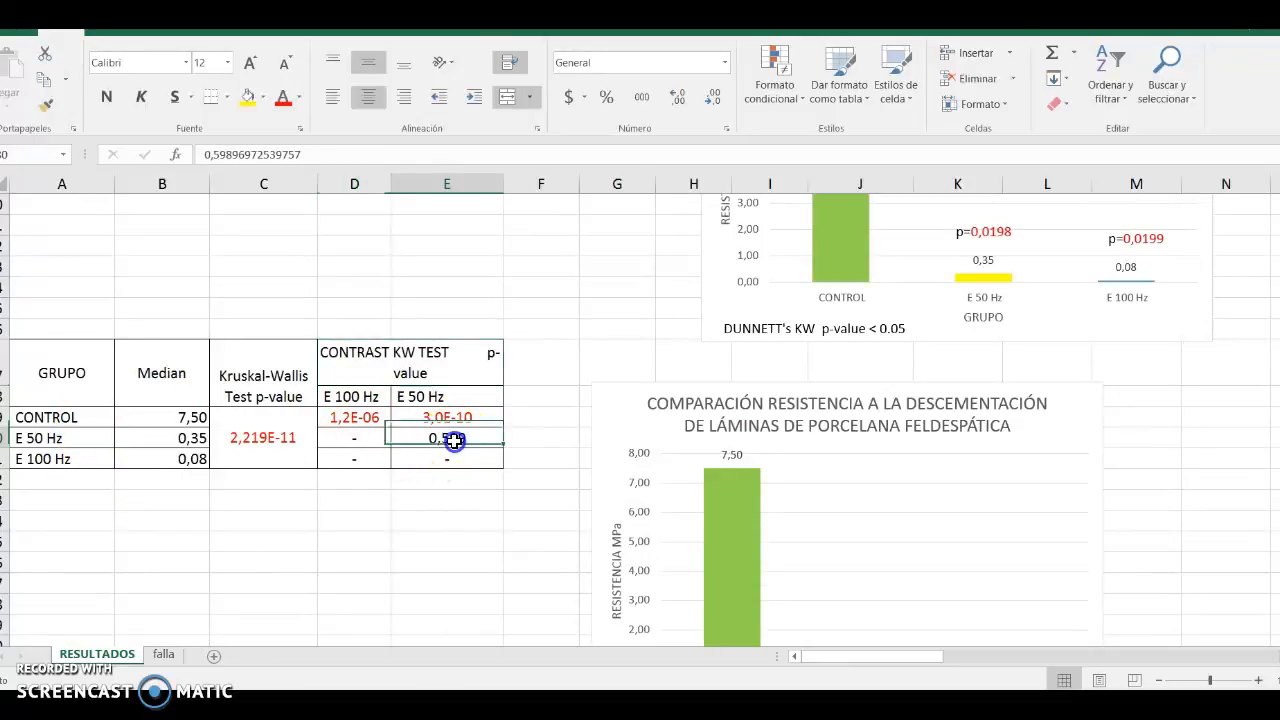
pyautogui.click(331, 415)
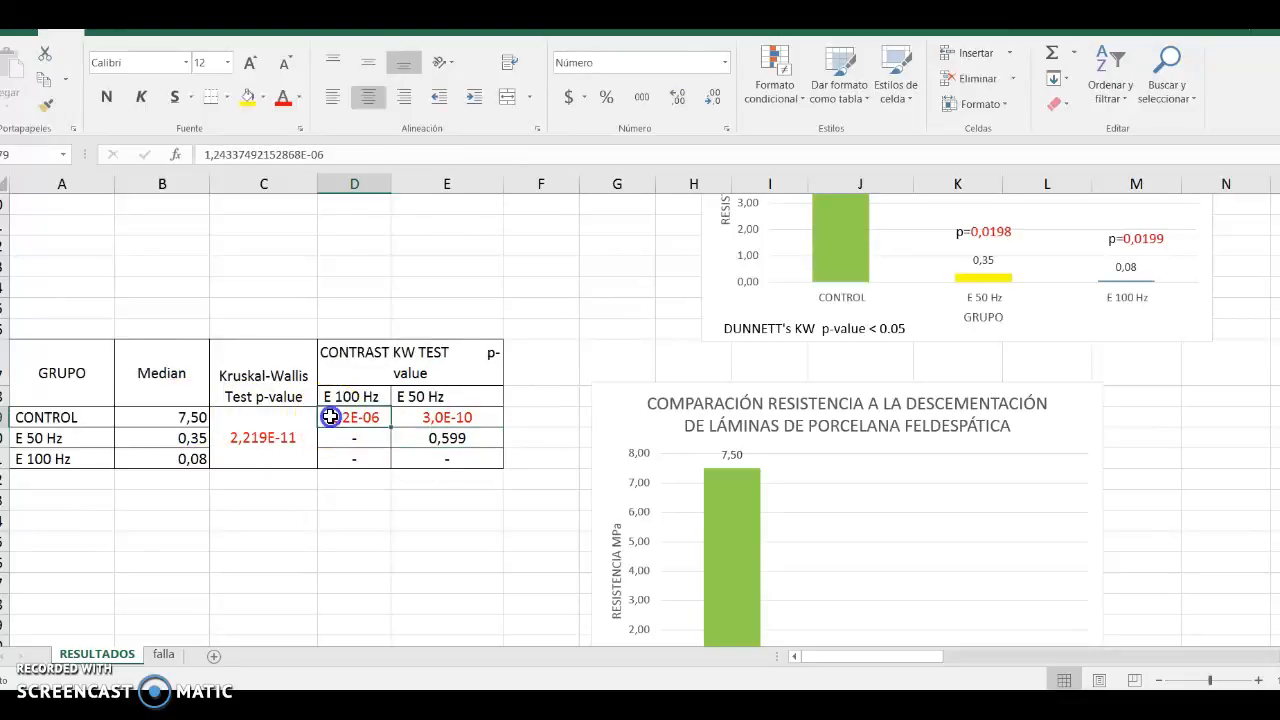
pyautogui.click(455, 416)
# Copy the E 50 Hz and E 100 Hz headings from the Dunnett's KW table over the CONTRAST KW TEST column headings
pyautogui.scroll(4, 490, 358)
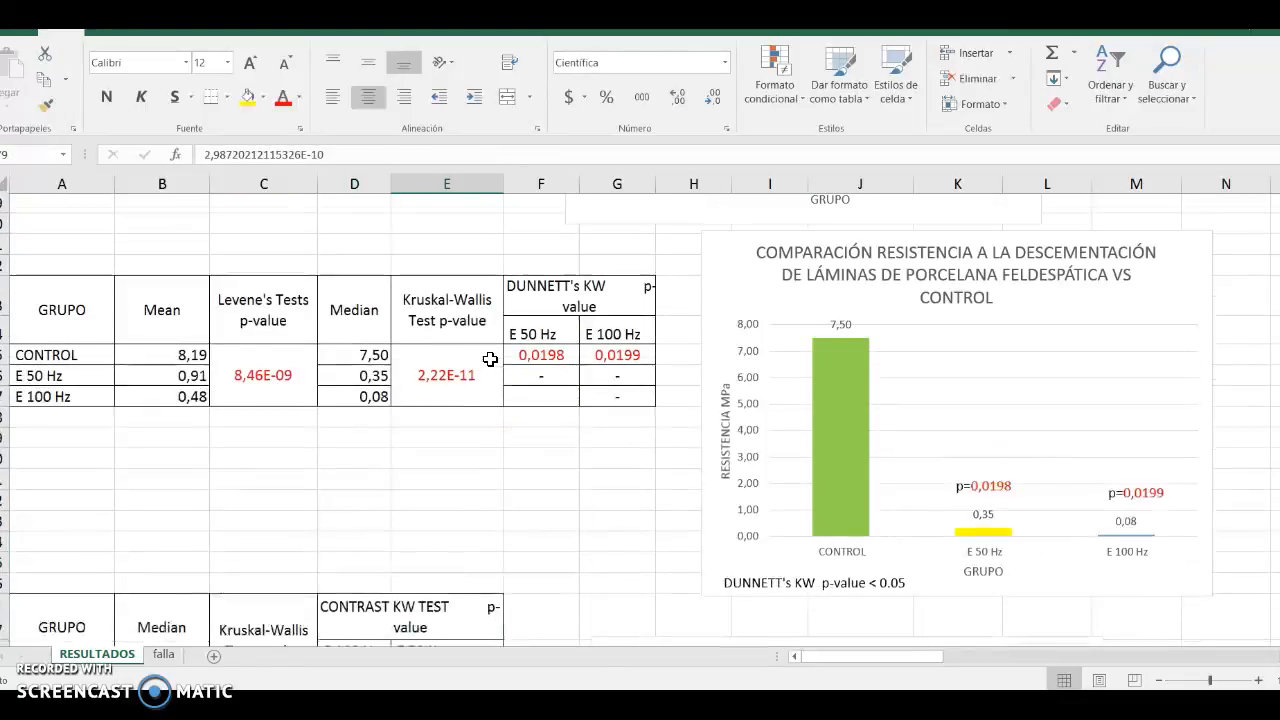
pyautogui.scroll(1, 490, 358)
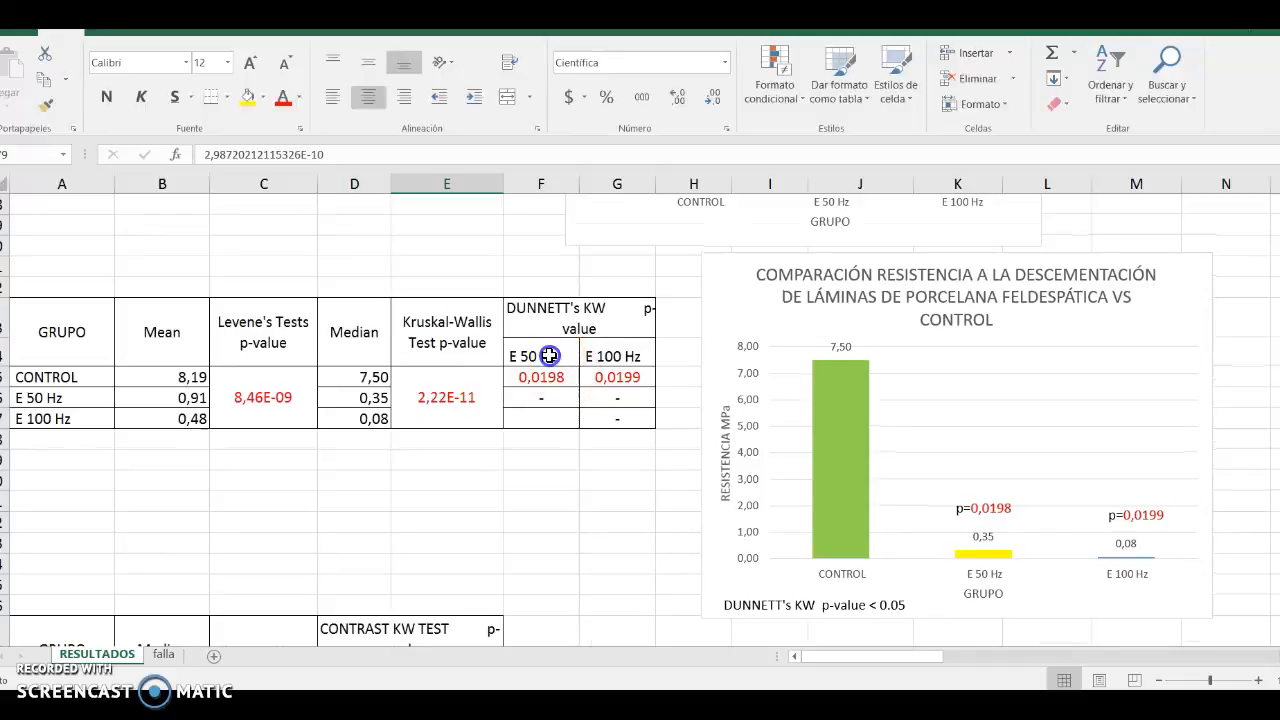
pyautogui.moveTo(549, 356); pyautogui.dragTo(600, 356)
pyautogui.hotkey('ctrl', 'c')
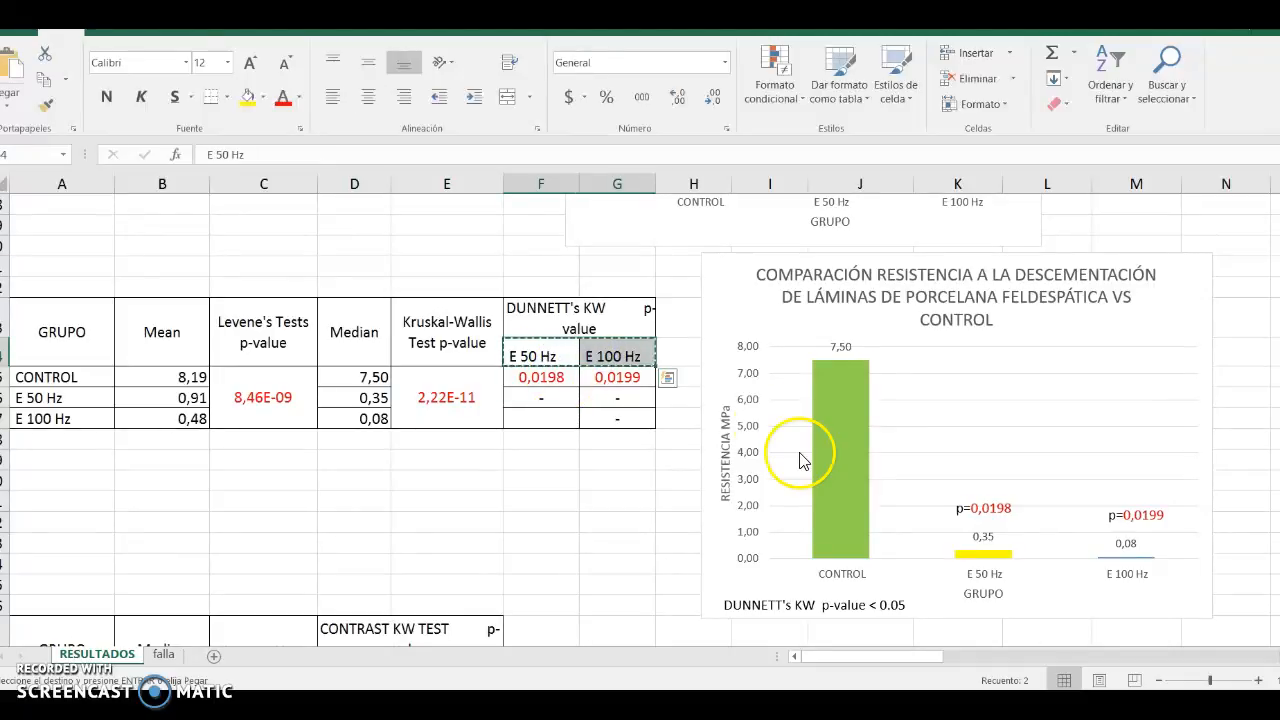
pyautogui.scroll(-5, 603, 594)
pyautogui.click(380, 396)
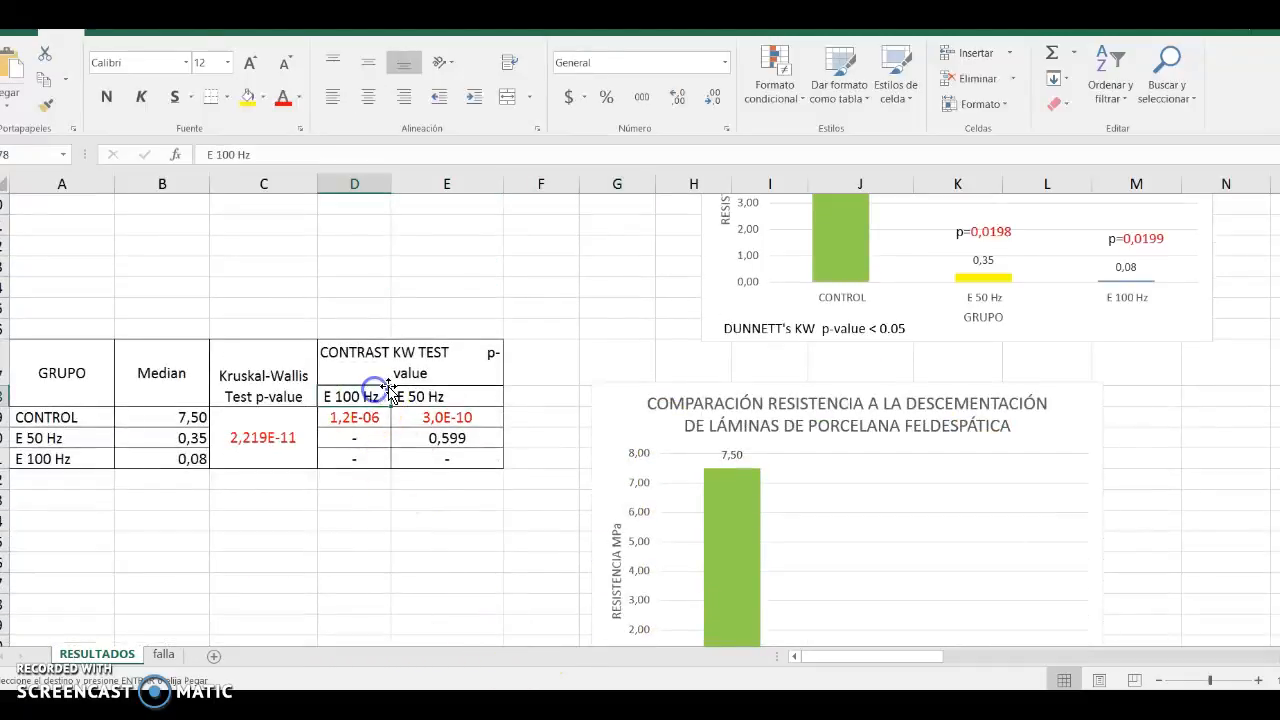
pyautogui.hotkey('ctrl', 'v')
# Examine the significance letters on the bars of the feldspathic porcelain resistance comparison chart and its CONTRAST KW TEST note
pyautogui.scroll(-5, 777, 429)
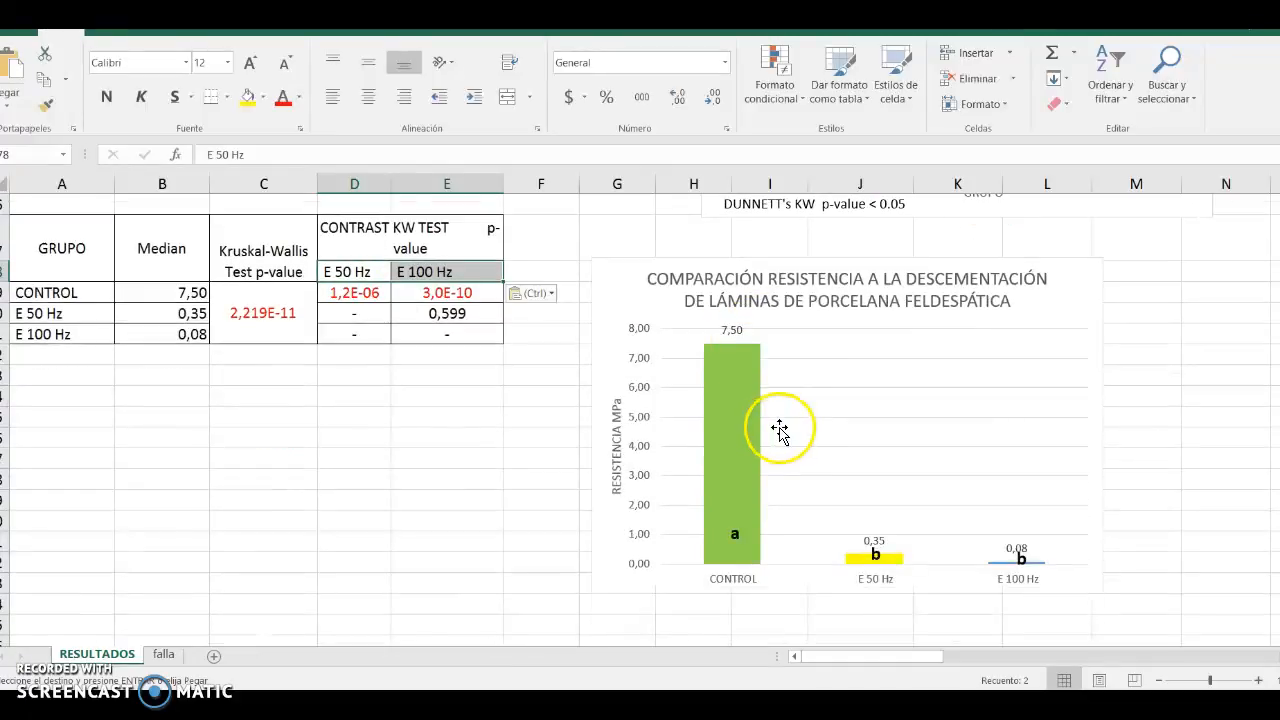
pyautogui.scroll(1, 786, 437)
pyautogui.scroll(1, 775, 437)
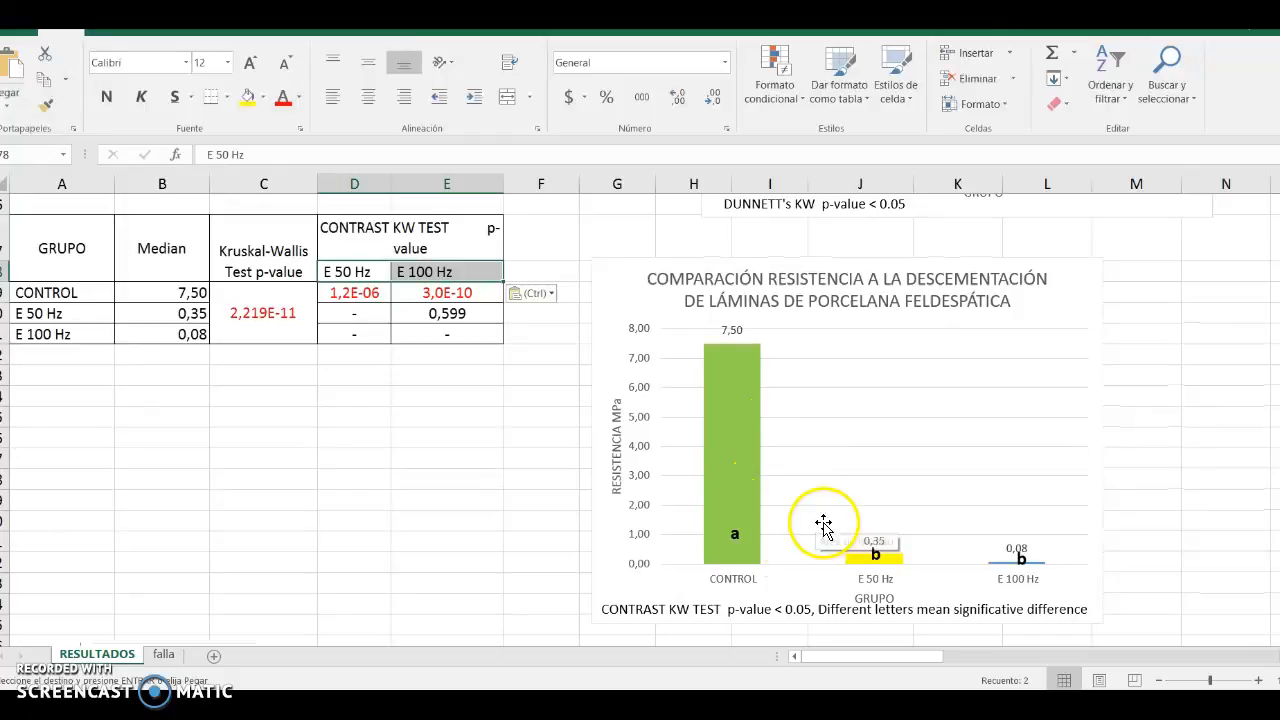
pyautogui.moveTo(731, 562)
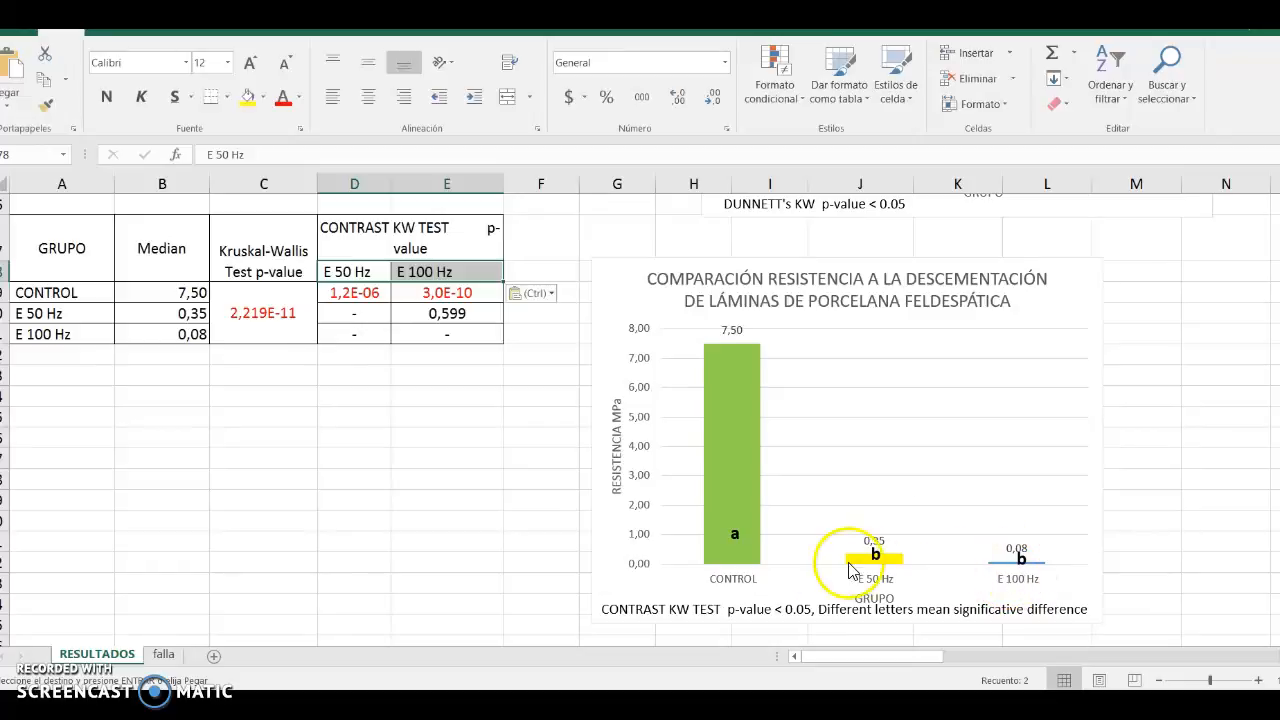
pyautogui.scroll(-4, 731, 517)
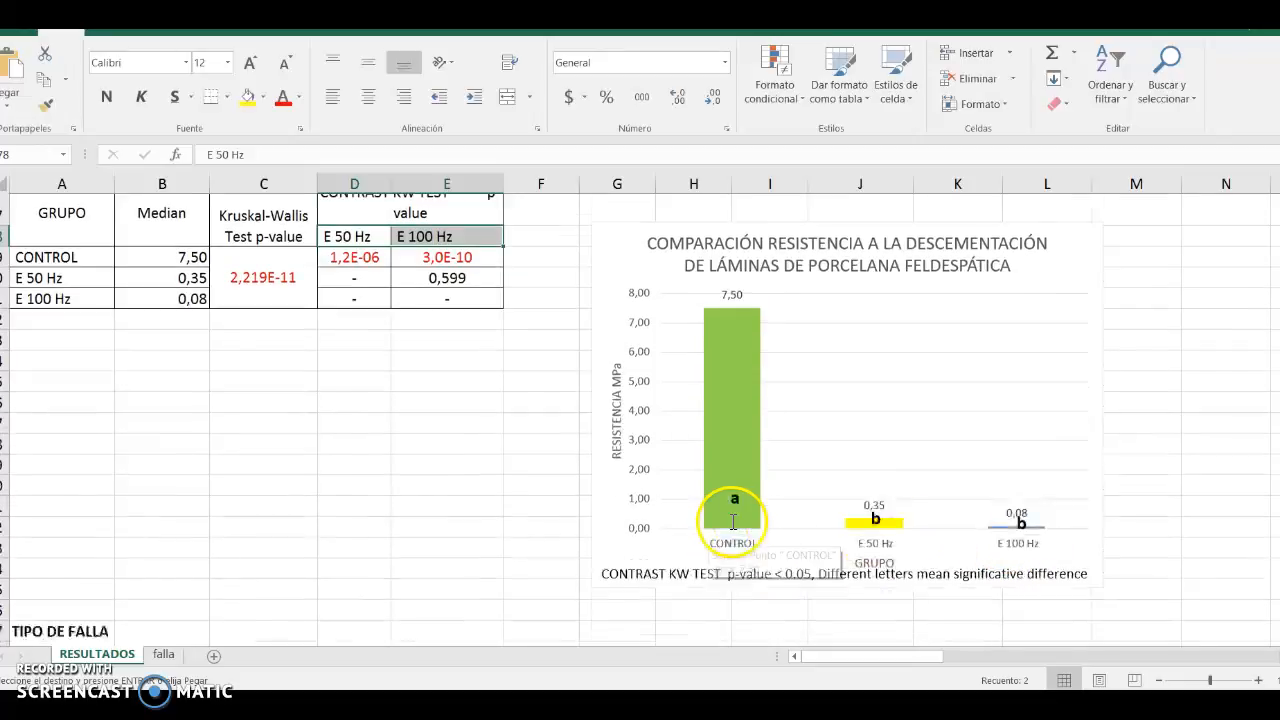
# Center the A, A/C and C headings of the failure type percentage table in the TIPO DE FALLA section
pyautogui.scroll(-2, 731, 520)
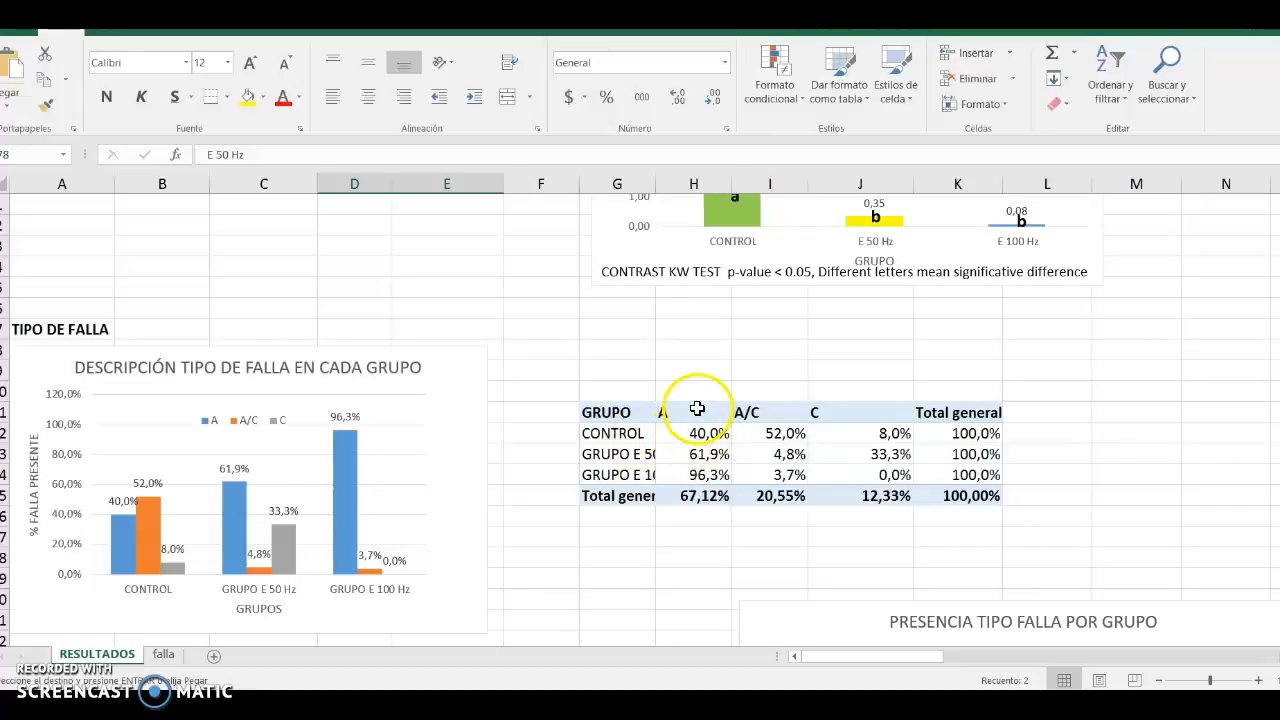
pyautogui.moveTo(697, 409); pyautogui.dragTo(849, 411)
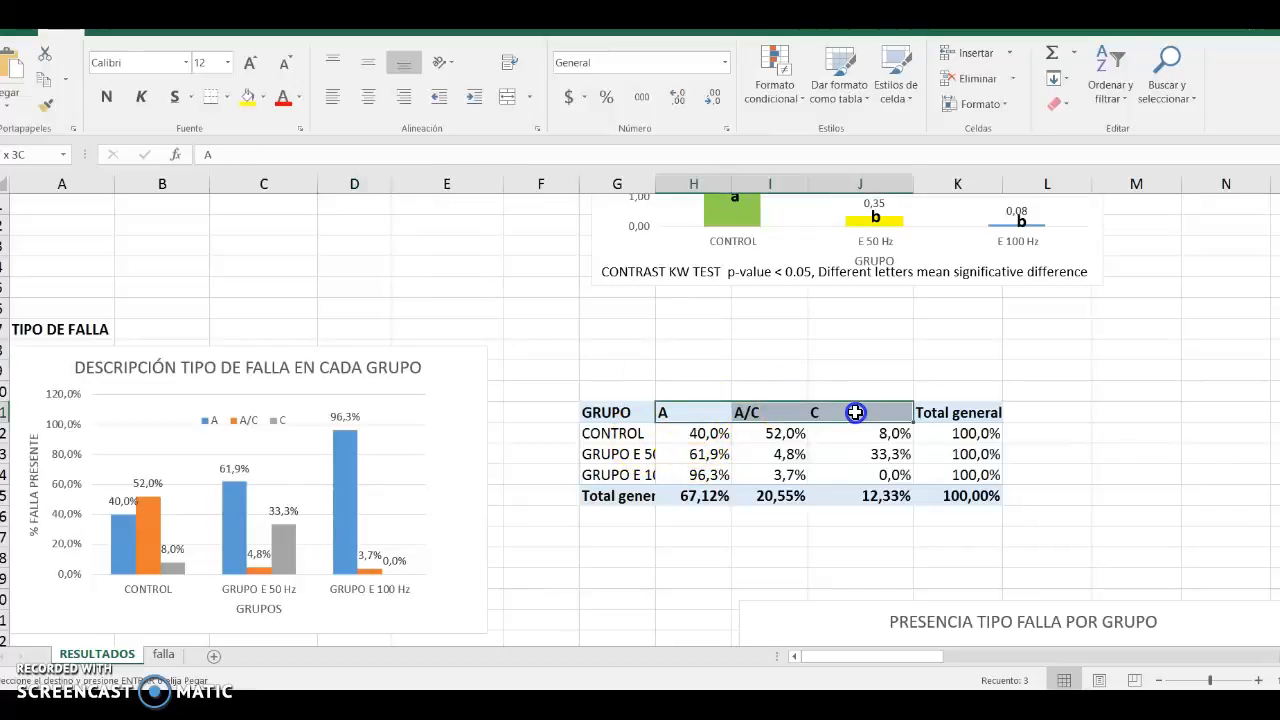
pyautogui.click(361, 100)
# Compare the A, A/C and C failure percentages of the CONTROL, E 50 Hz and E 100 Hz groups in the table and bar chart
pyautogui.click(798, 433)
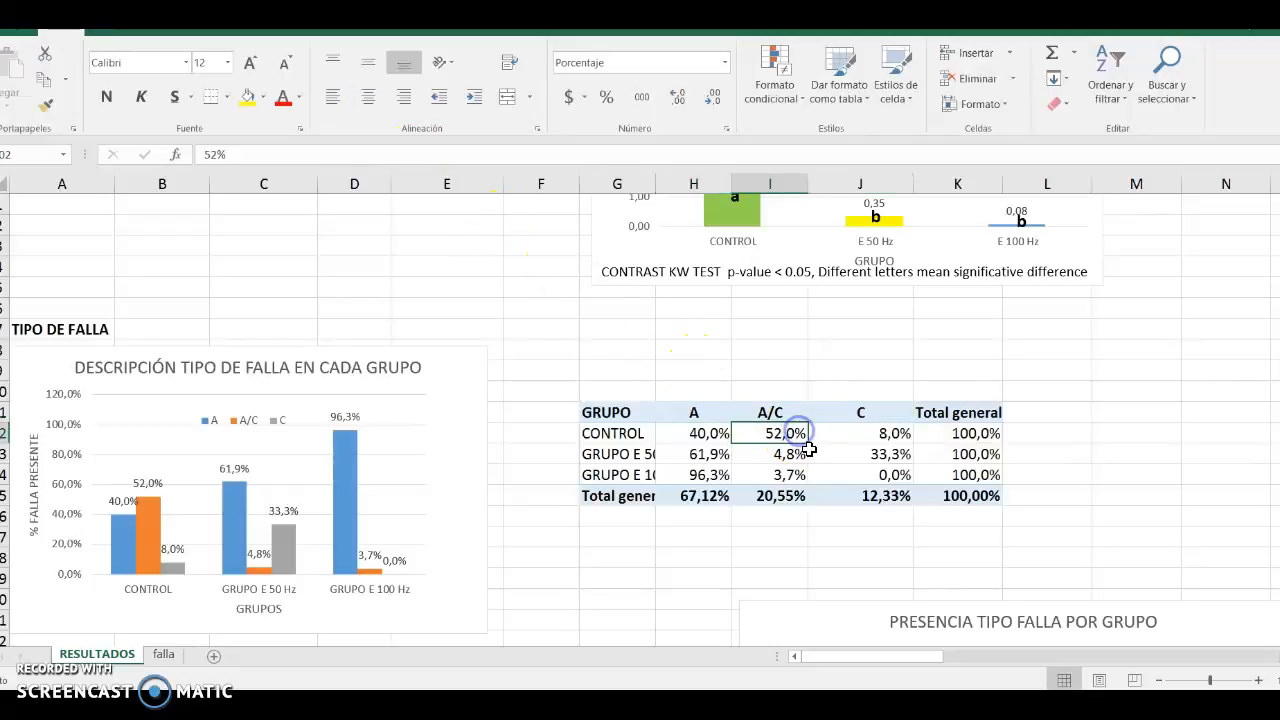
pyautogui.click(890, 434)
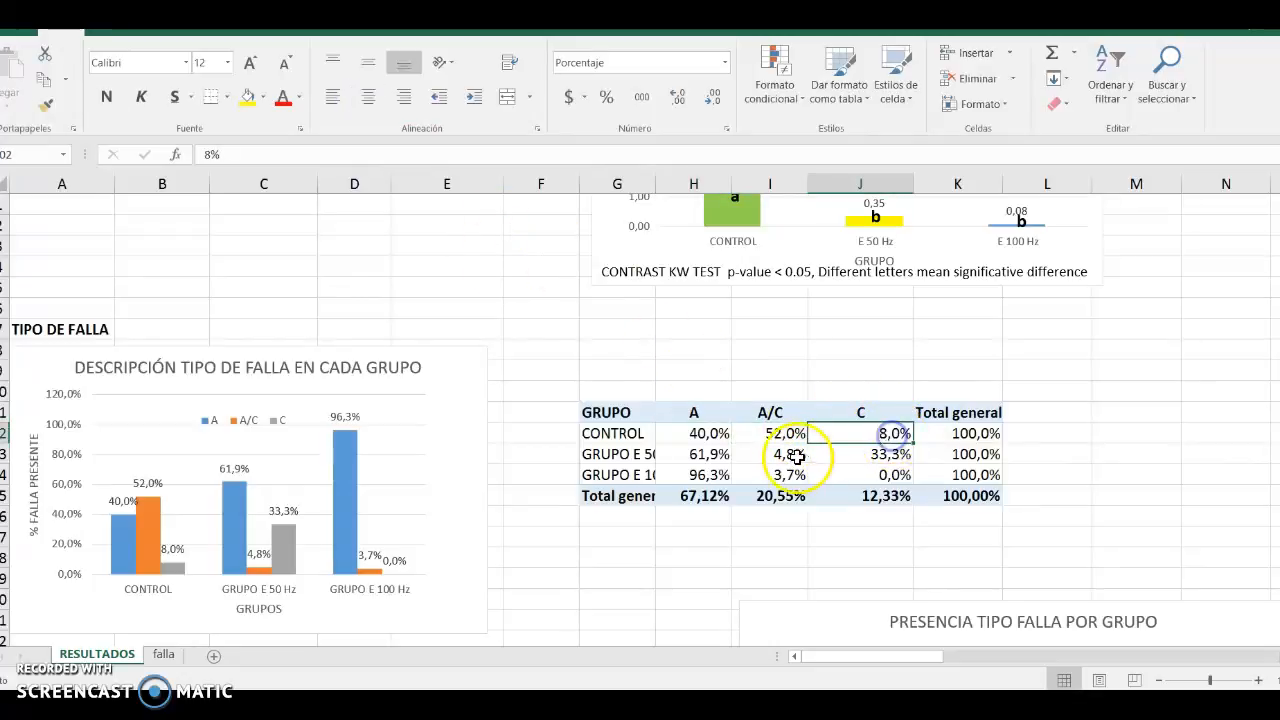
pyautogui.click(626, 460)
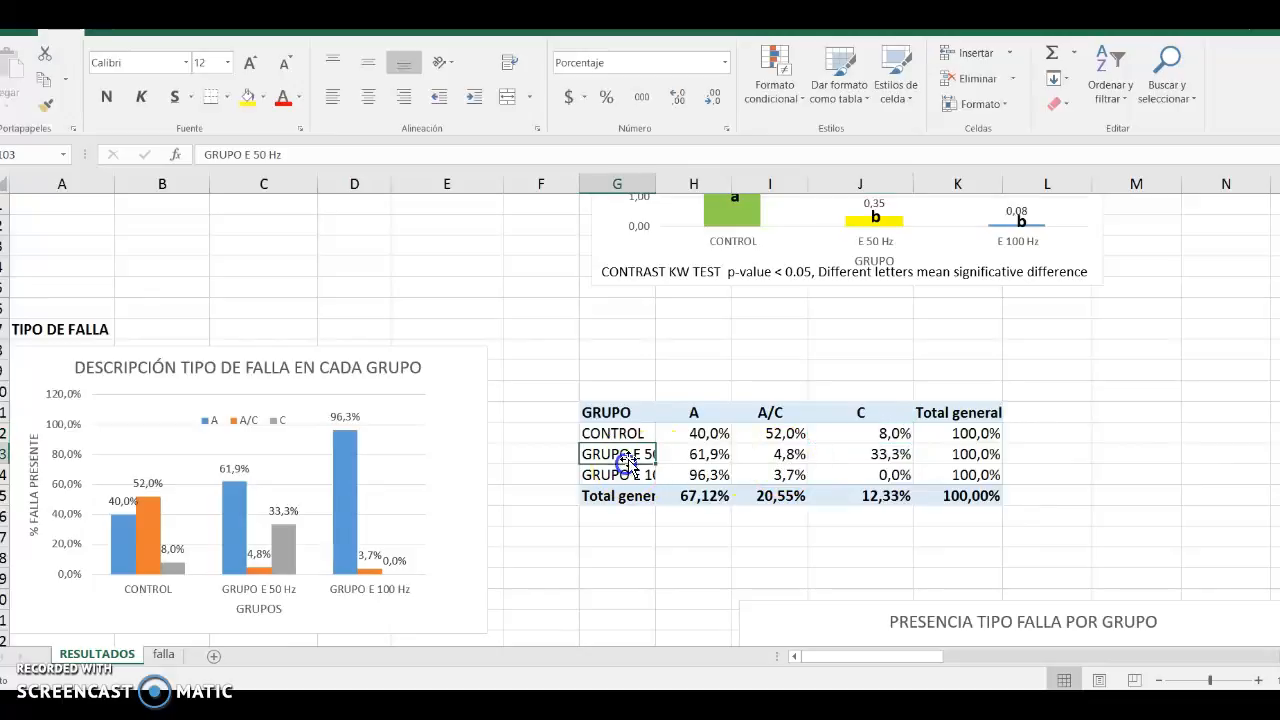
pyautogui.click(717, 454)
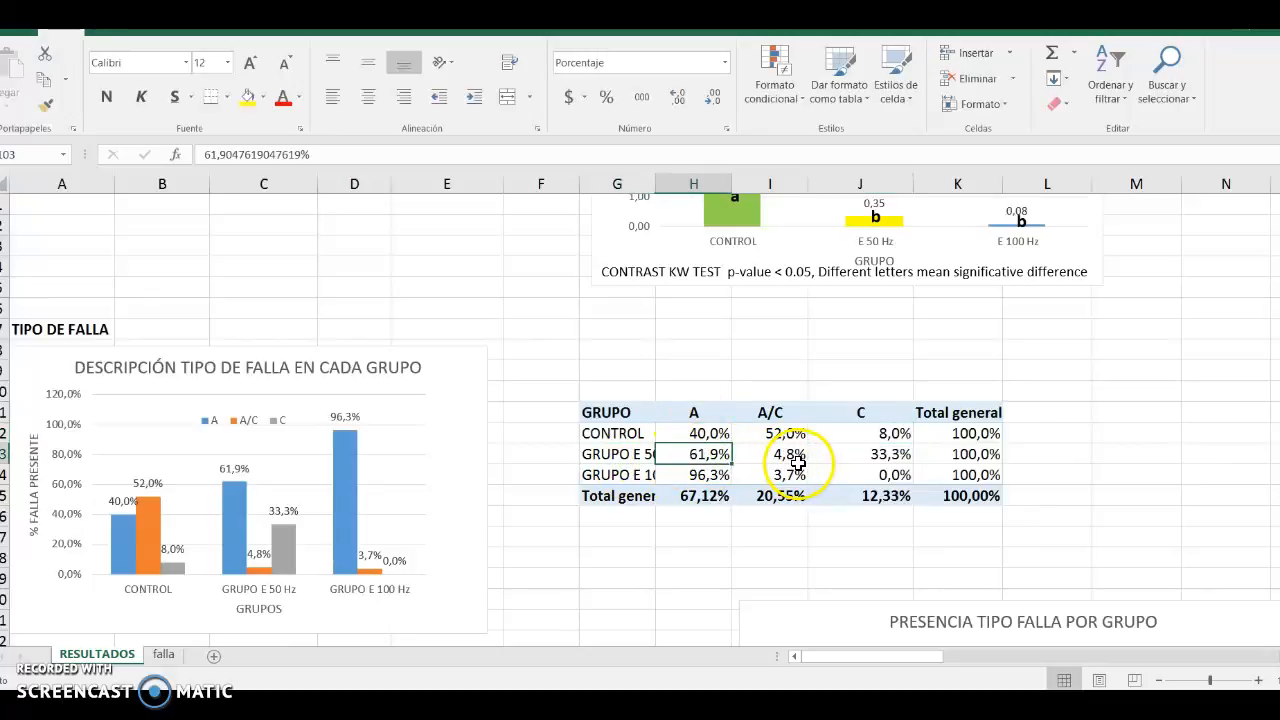
pyautogui.click(871, 455)
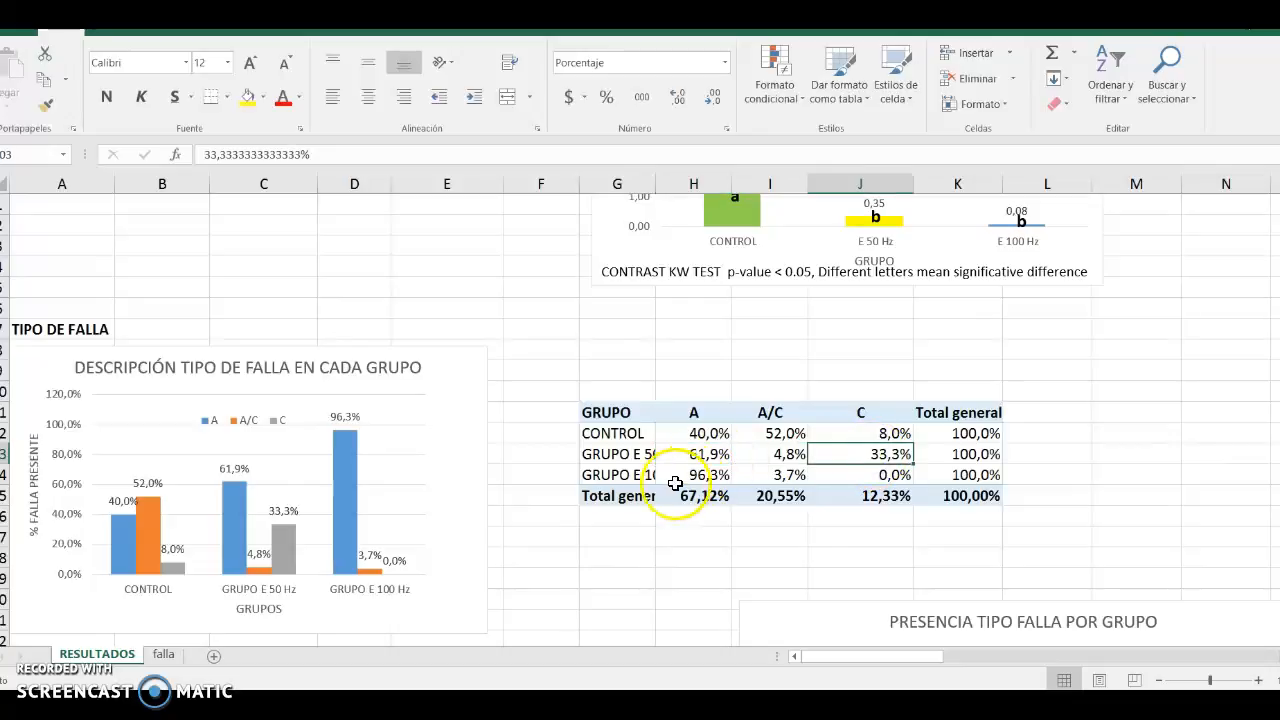
pyautogui.click(643, 475)
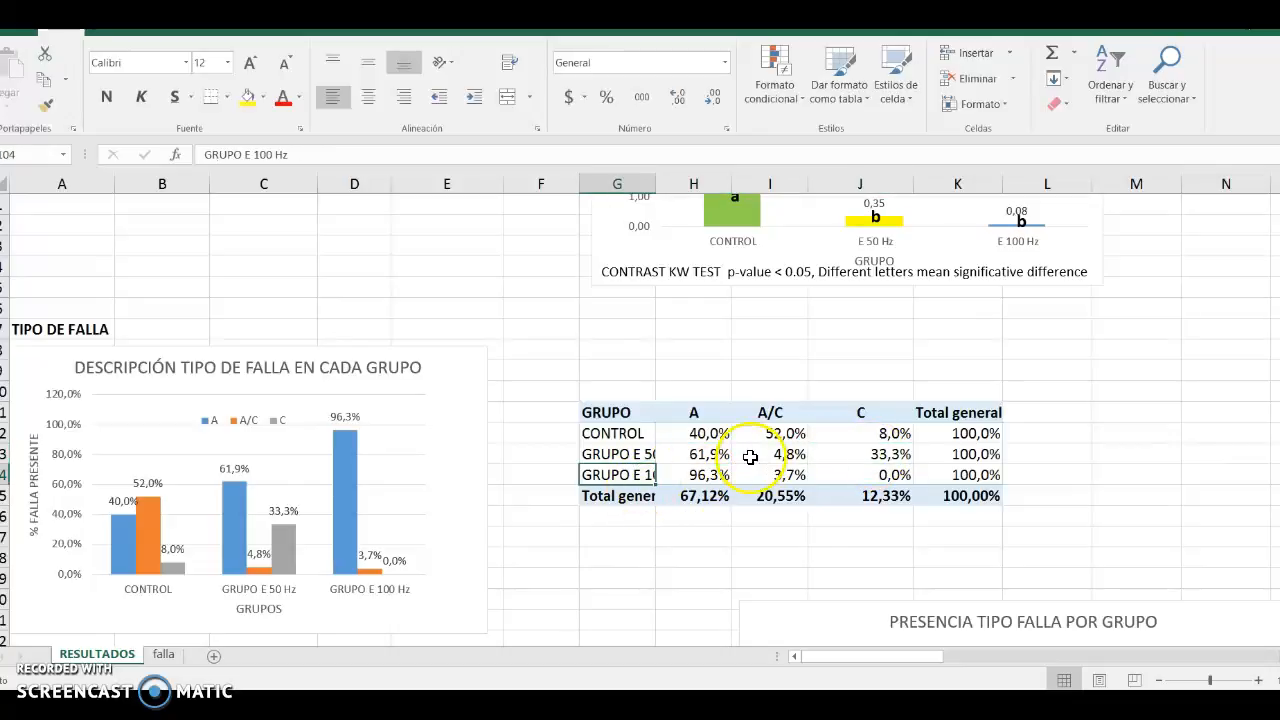
pyautogui.click(874, 475)
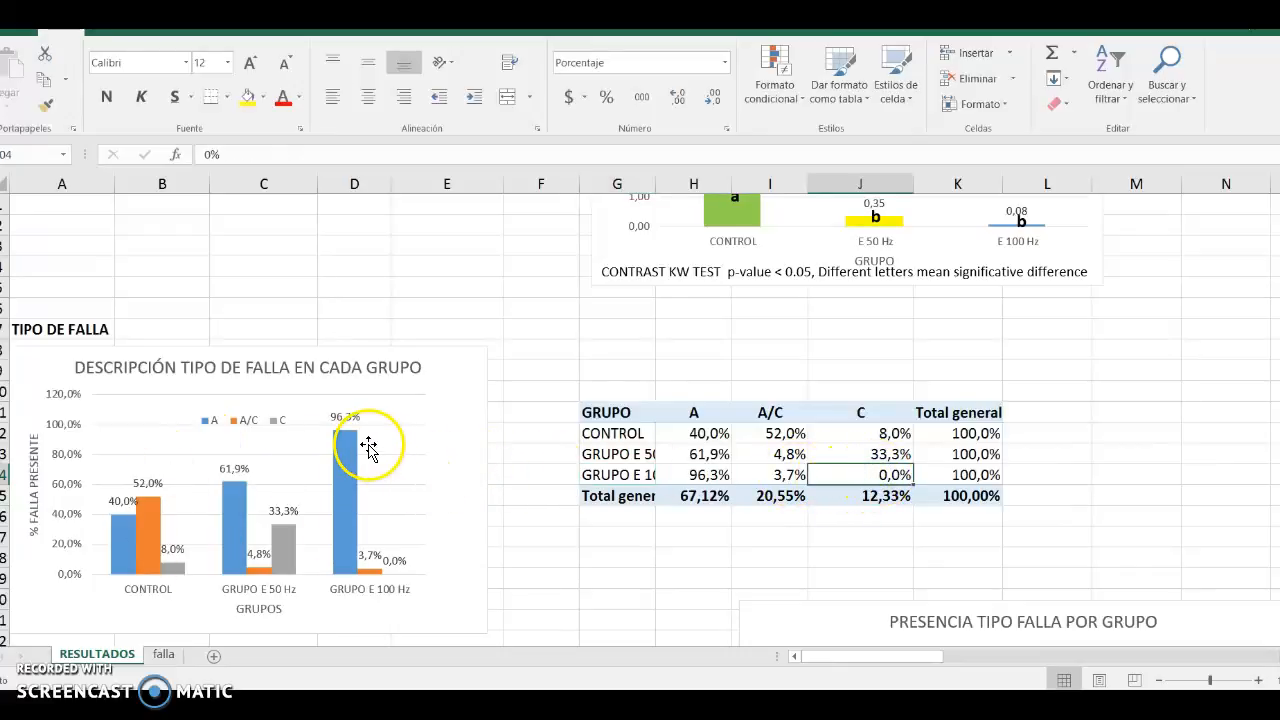
# Examine the Fisher's Exact Test p-value for failure type by group, the PRESENCIA TIPO FALLA POR GRUPO chart and the highlighted analysis note
pyautogui.scroll(-3, 363, 434)
pyautogui.scroll(-2, 368, 447)
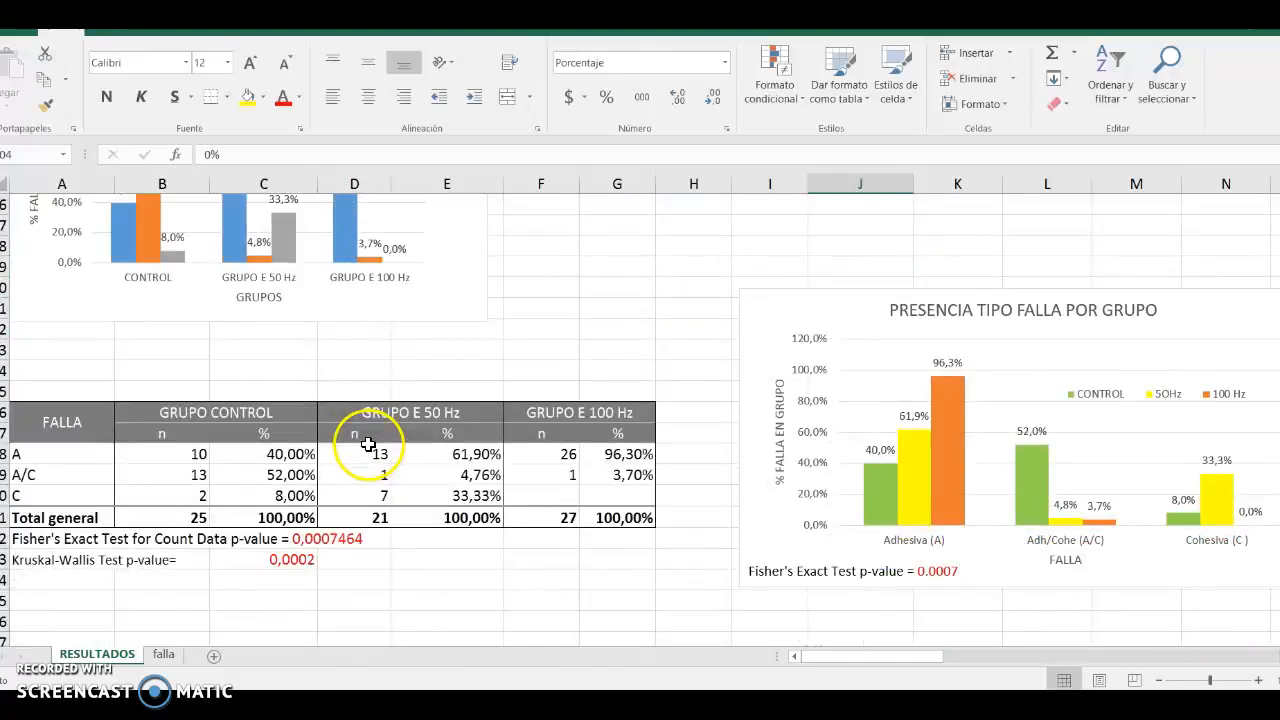
pyautogui.click(30, 541)
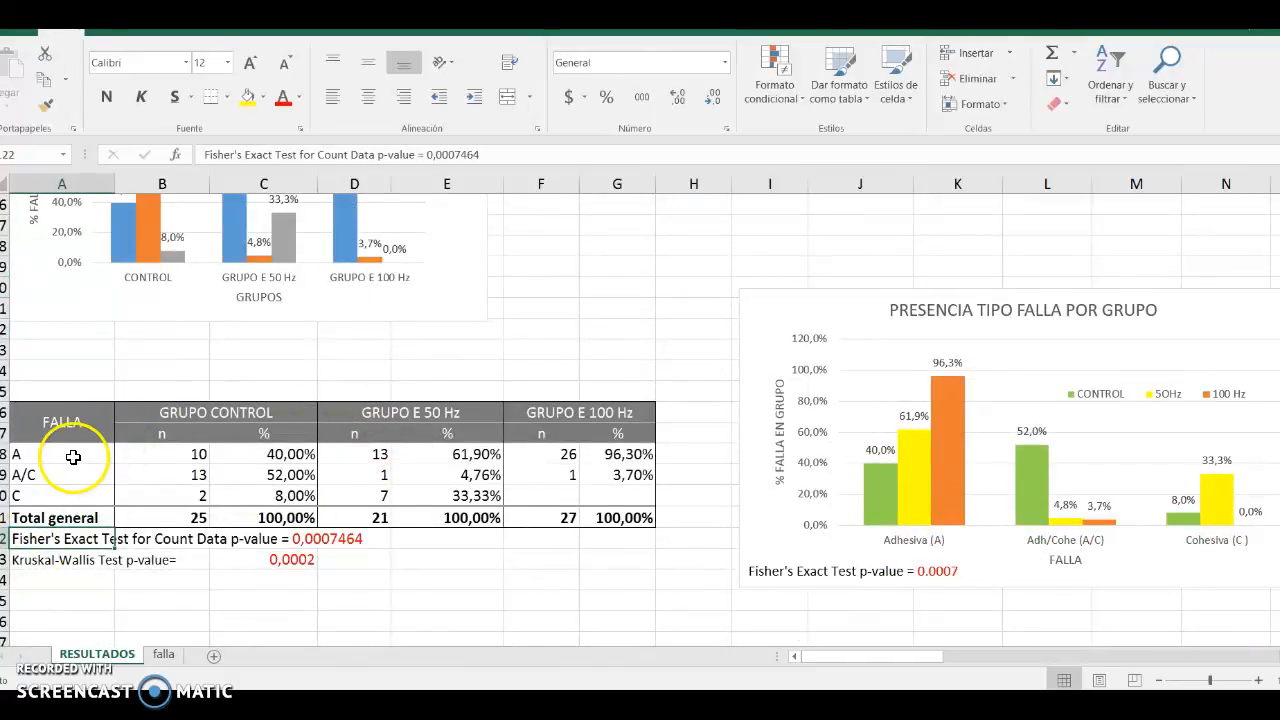
pyautogui.click(198, 418)
pyautogui.click(413, 410)
pyautogui.click(590, 392)
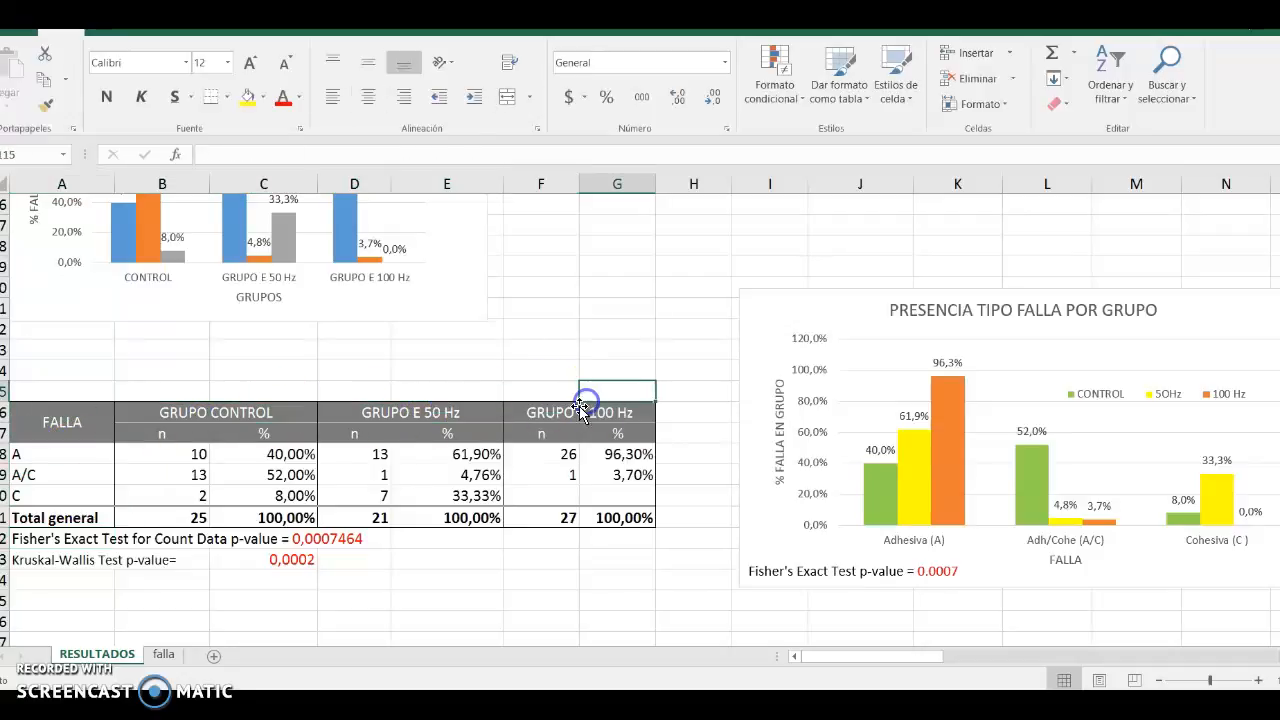
pyautogui.click(133, 537)
pyautogui.click(92, 538)
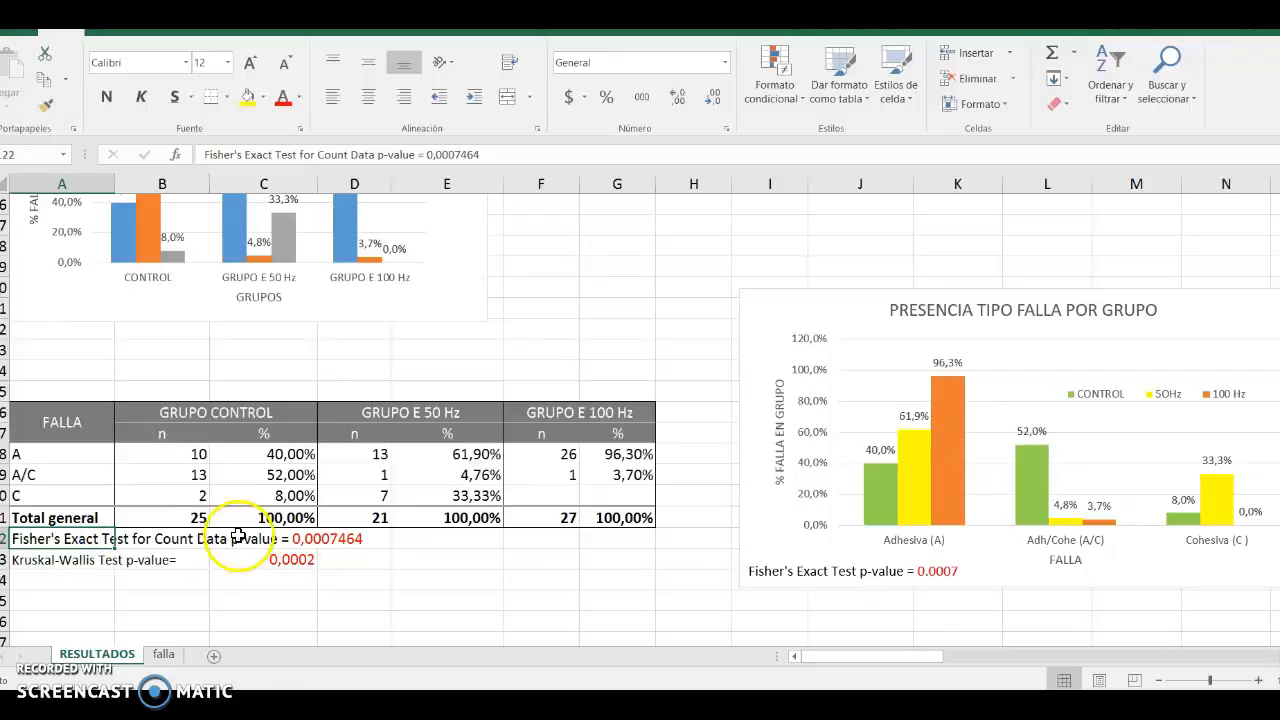
pyautogui.moveTo(917, 657); pyautogui.dragTo(959, 655)
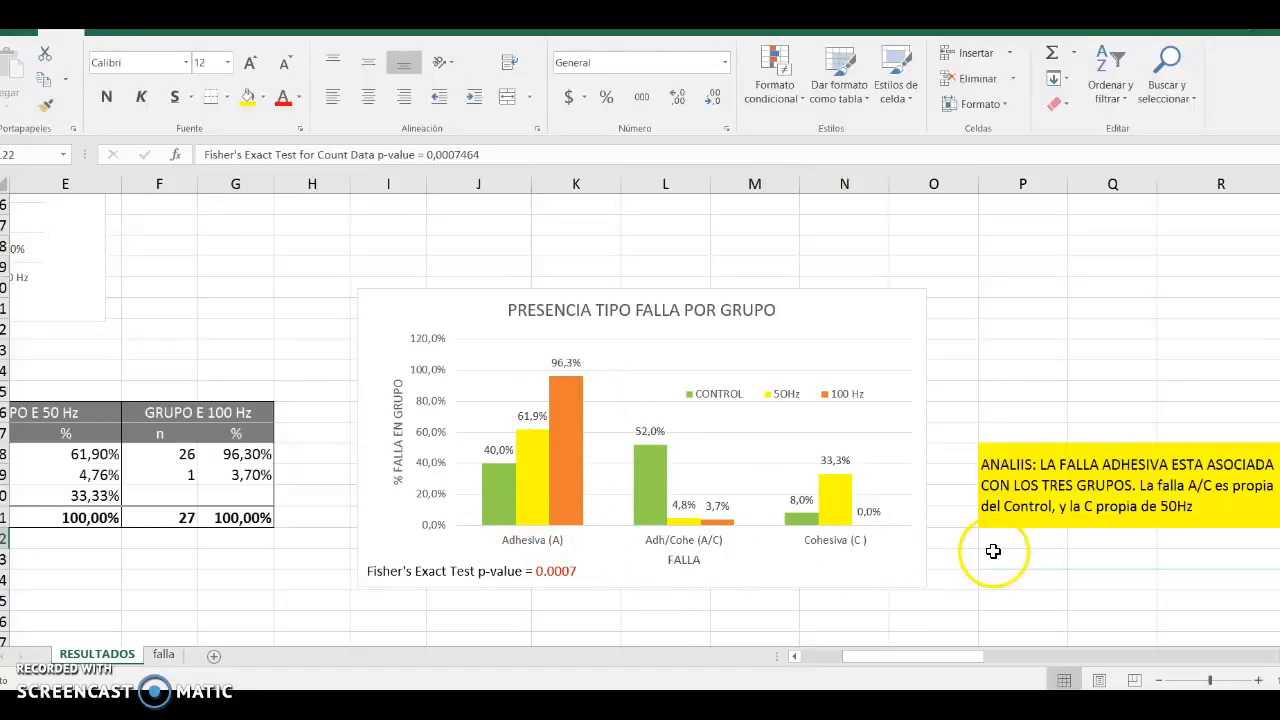
# Examine the failure percentages by group in the PRESENCIA TIPO FALLA POR GRUPO chart and the Kruskal-Wallis p-value under the failure table
pyautogui.moveTo(858, 668); pyautogui.dragTo(871, 660)
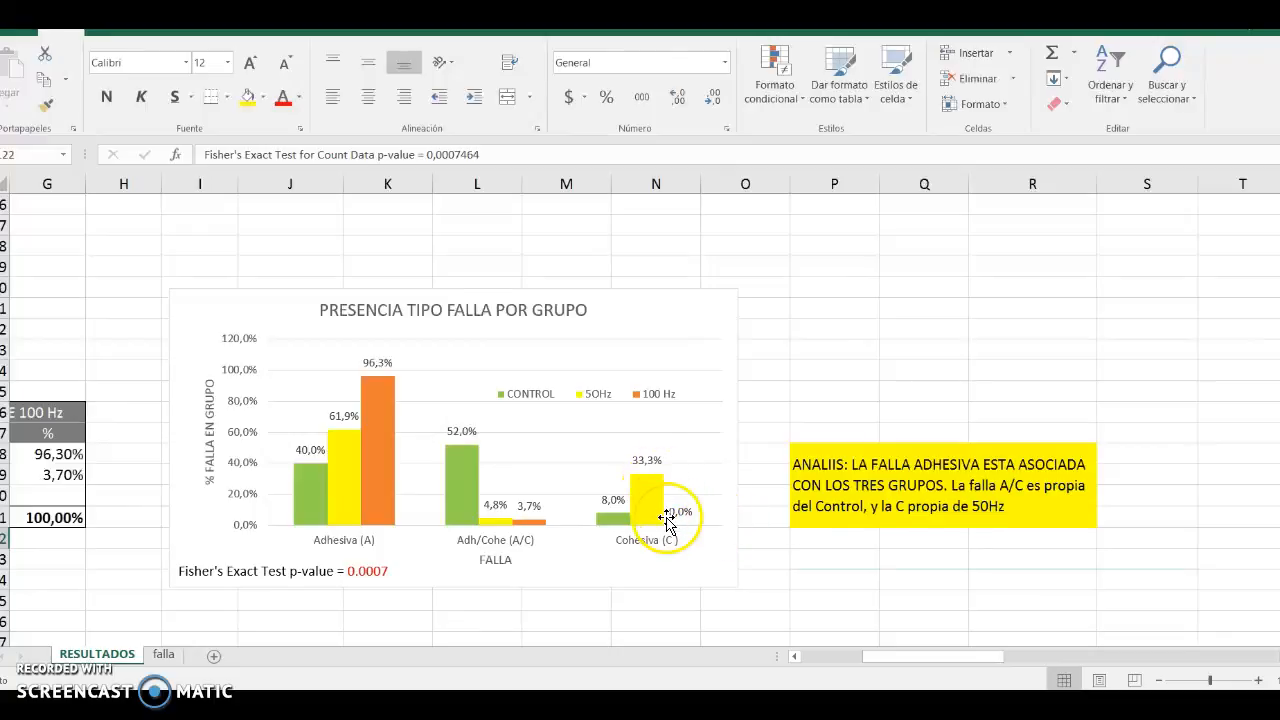
pyautogui.moveTo(661, 514)
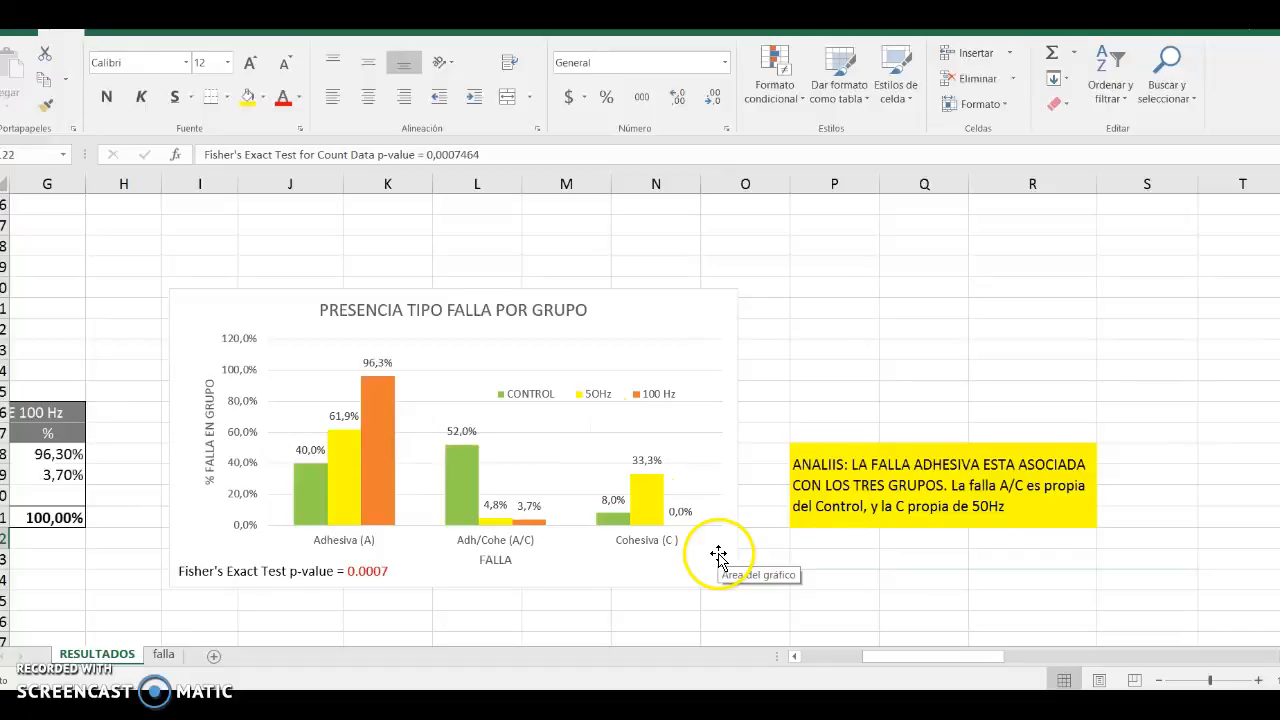
pyautogui.moveTo(950, 657); pyautogui.dragTo(867, 662)
pyautogui.scroll(-1, 560, 557)
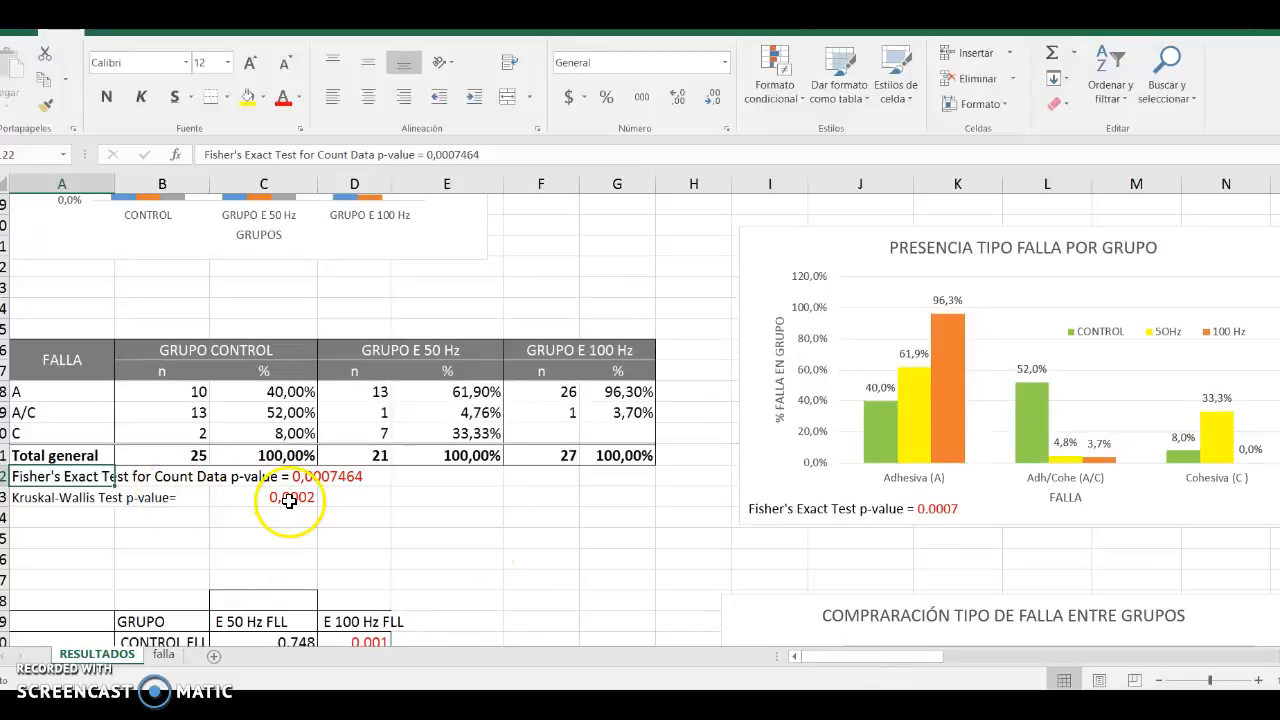
# Correct the second CONTRAST KW row label in the failure type group comparison table to E 50 Hz FLL
pyautogui.scroll(-2, 288, 501)
pyautogui.scroll(-3, 460, 504)
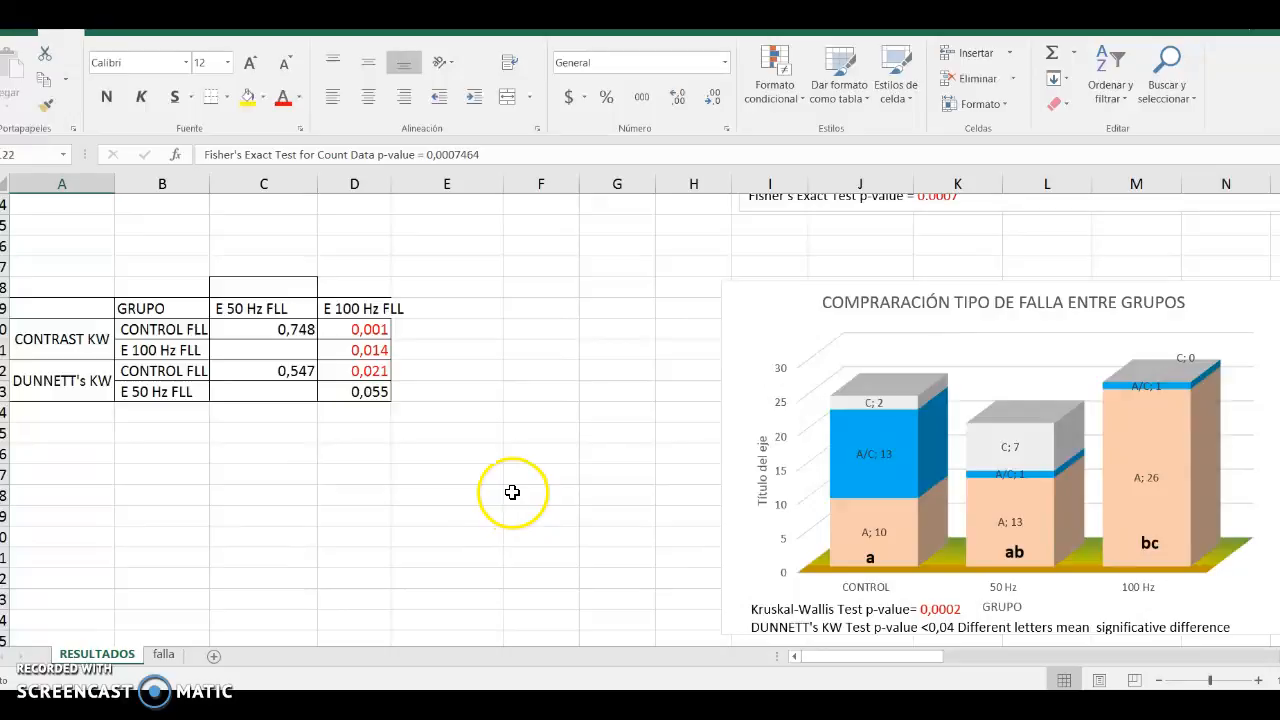
pyautogui.click(382, 321)
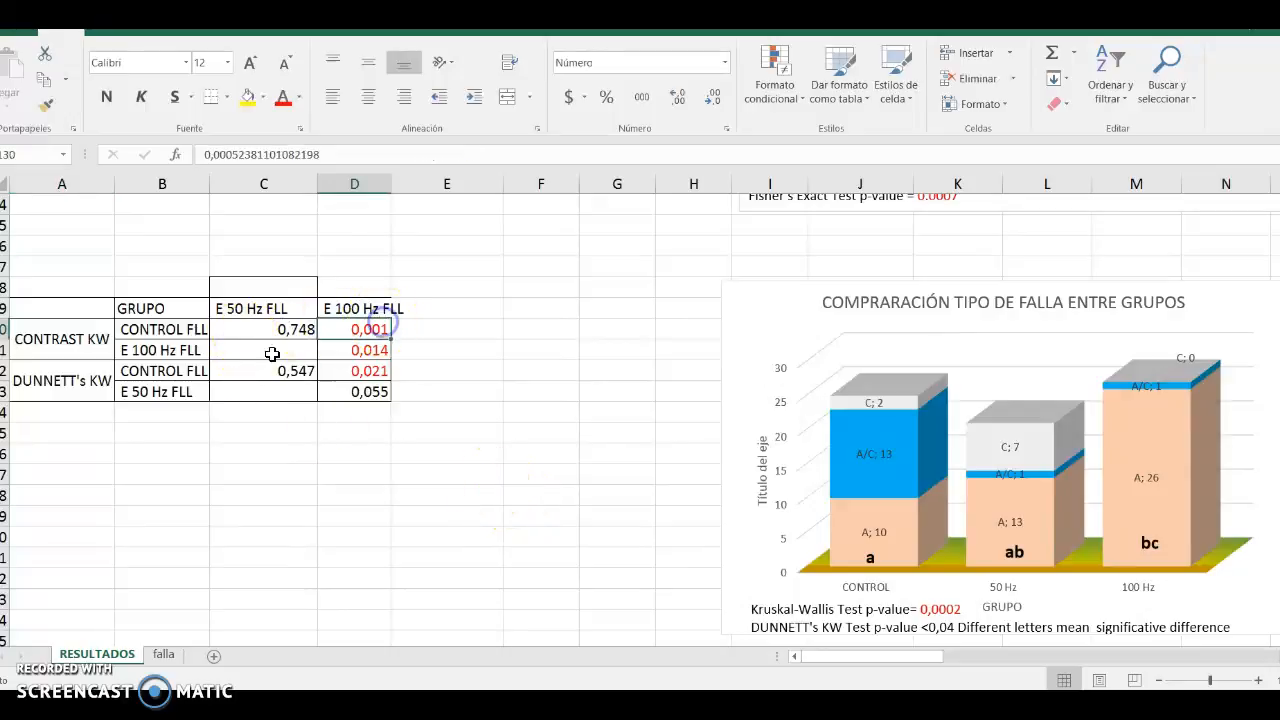
pyautogui.click(180, 331)
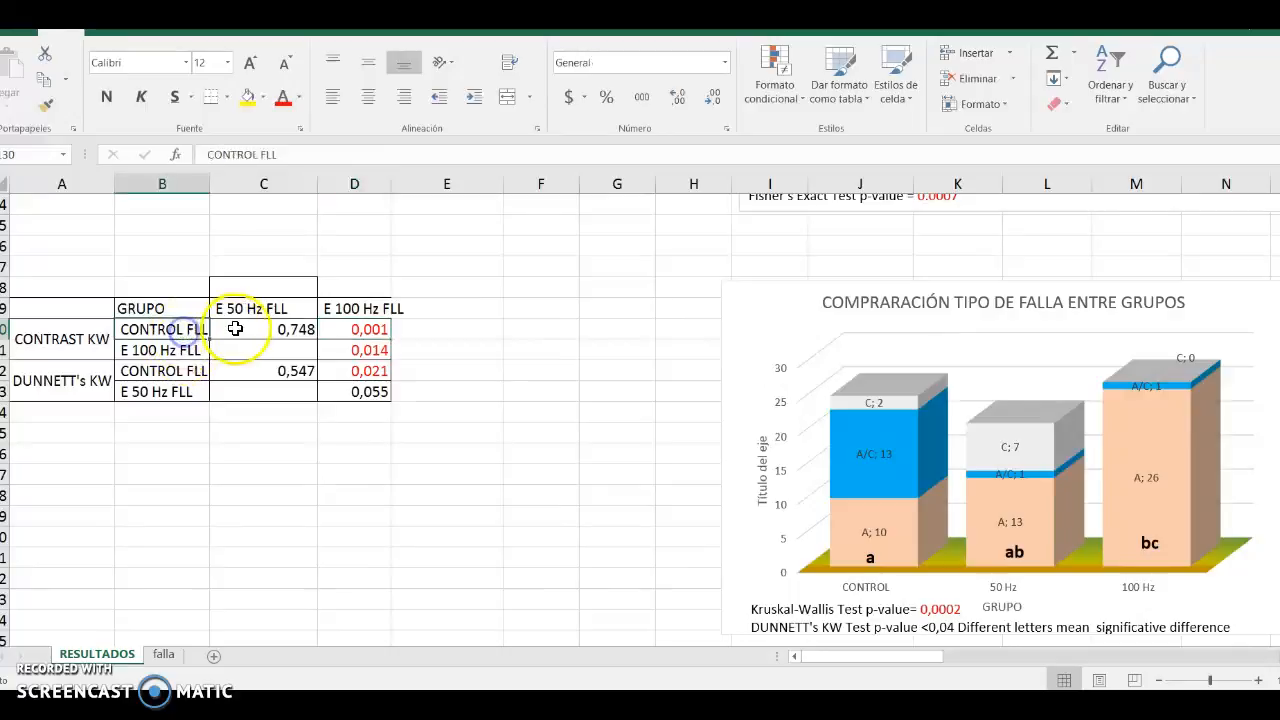
pyautogui.click(282, 330)
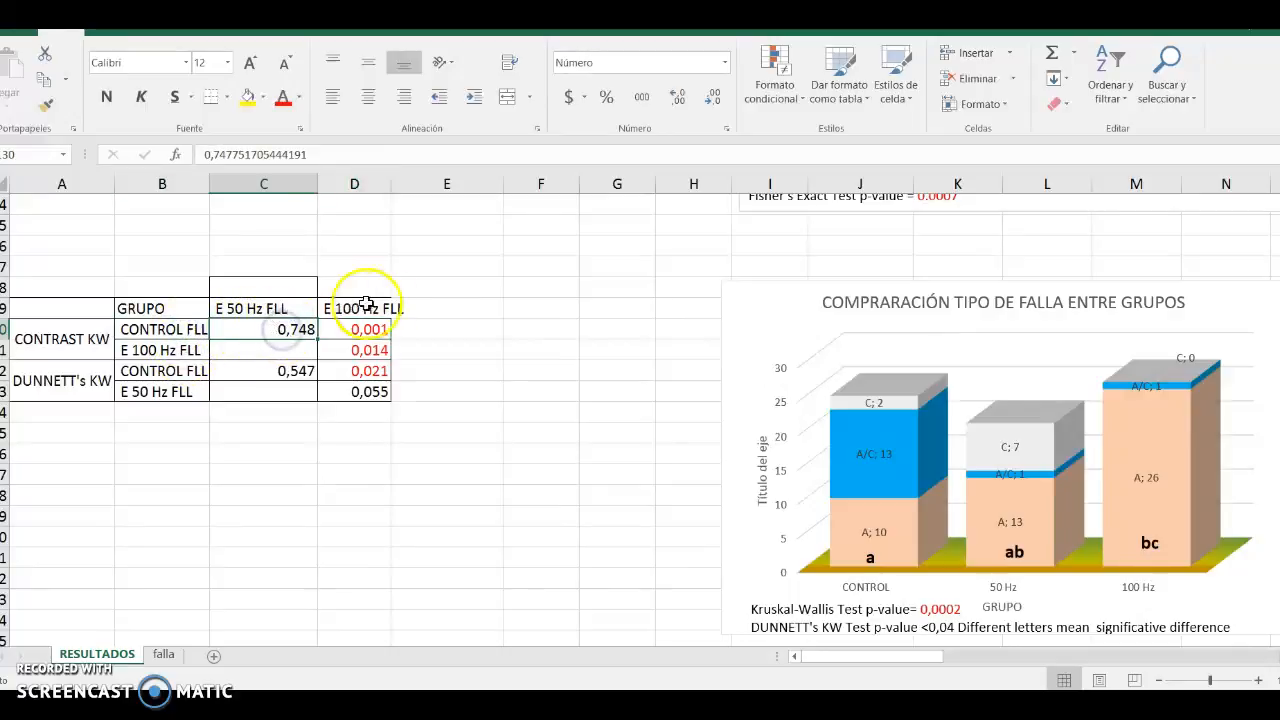
pyautogui.click(266, 311)
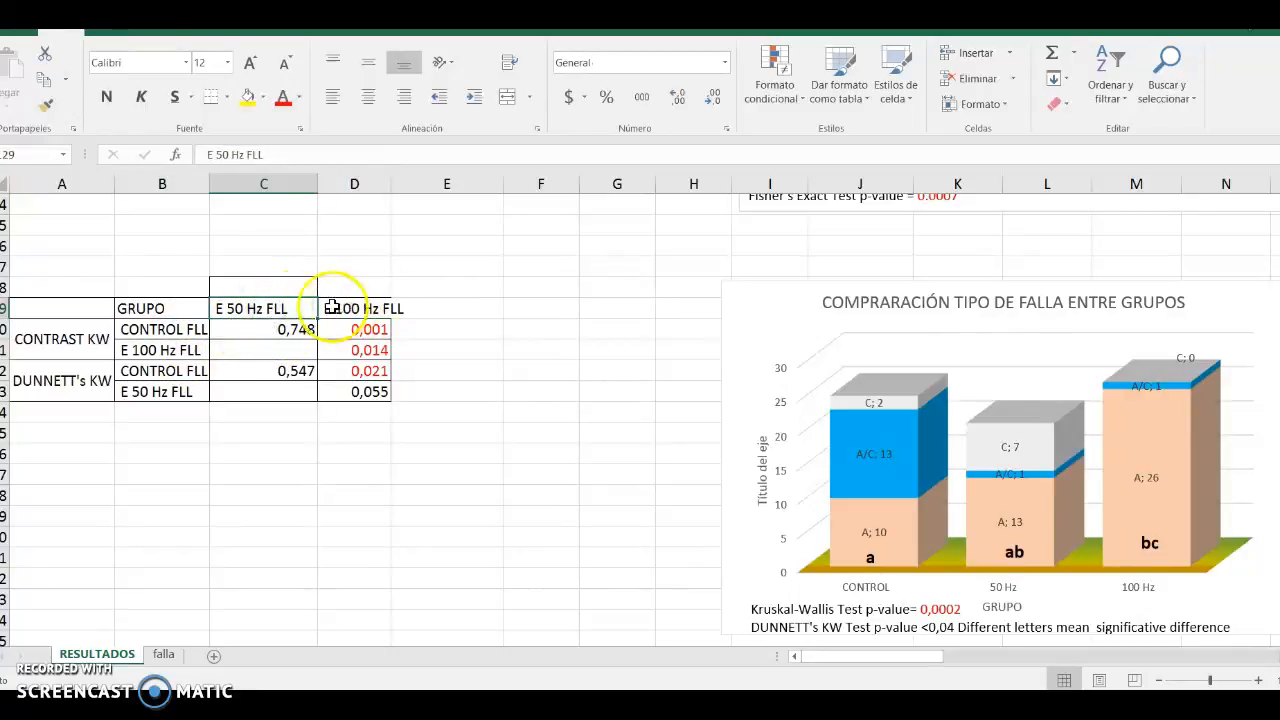
pyautogui.doubleClick(264, 300)
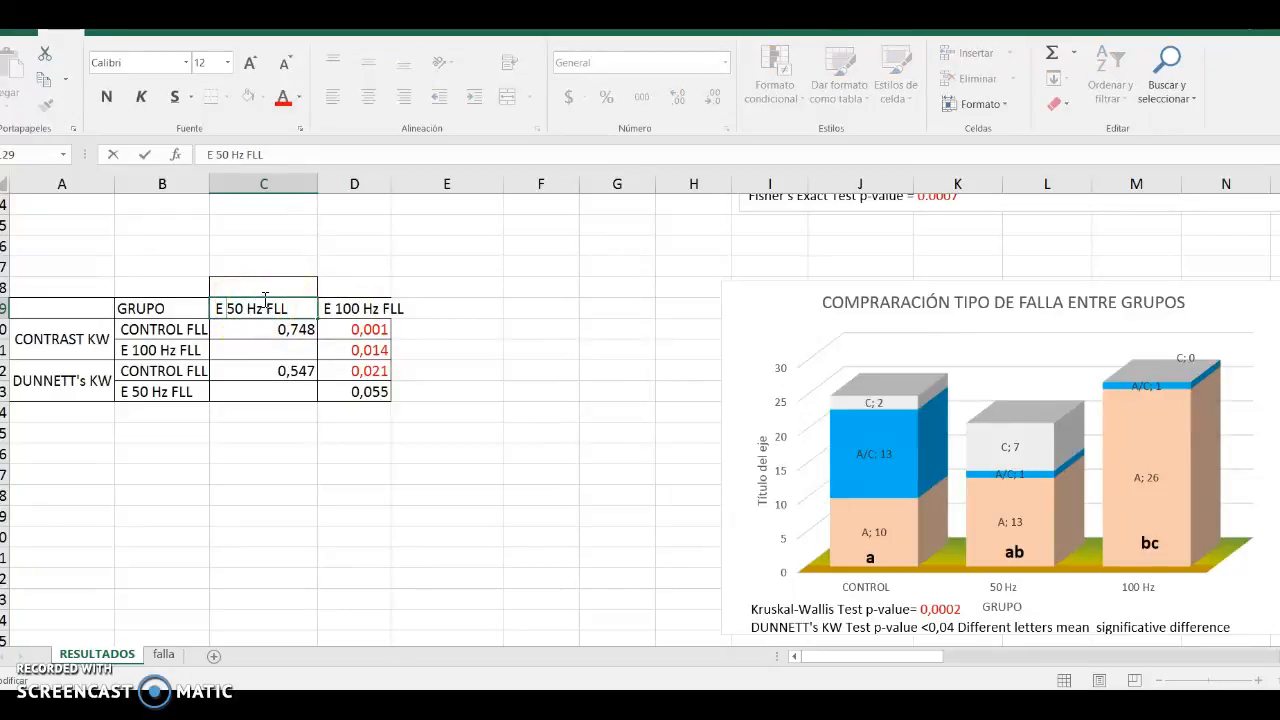
pyautogui.press('Escape')
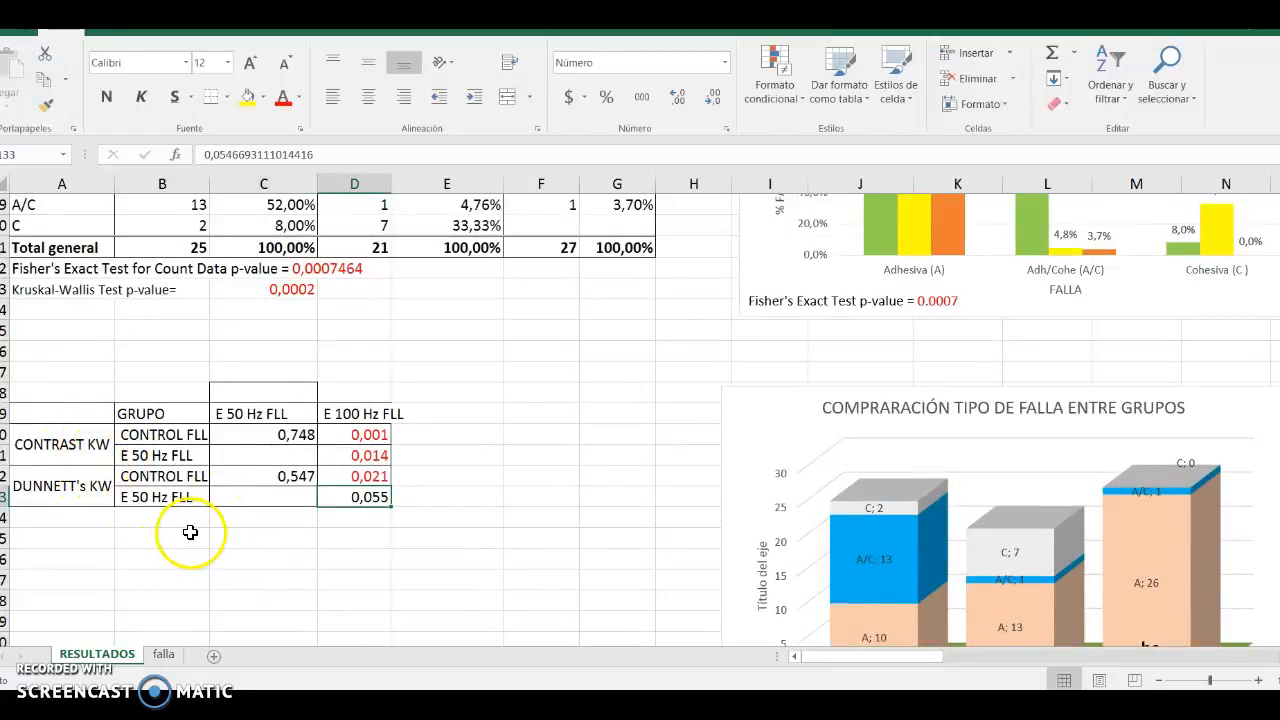
# Review the CONTRAST KW p-values comparing CONTROL FLL and E 50 Hz FLL with the other groups
pyautogui.click(165, 436)
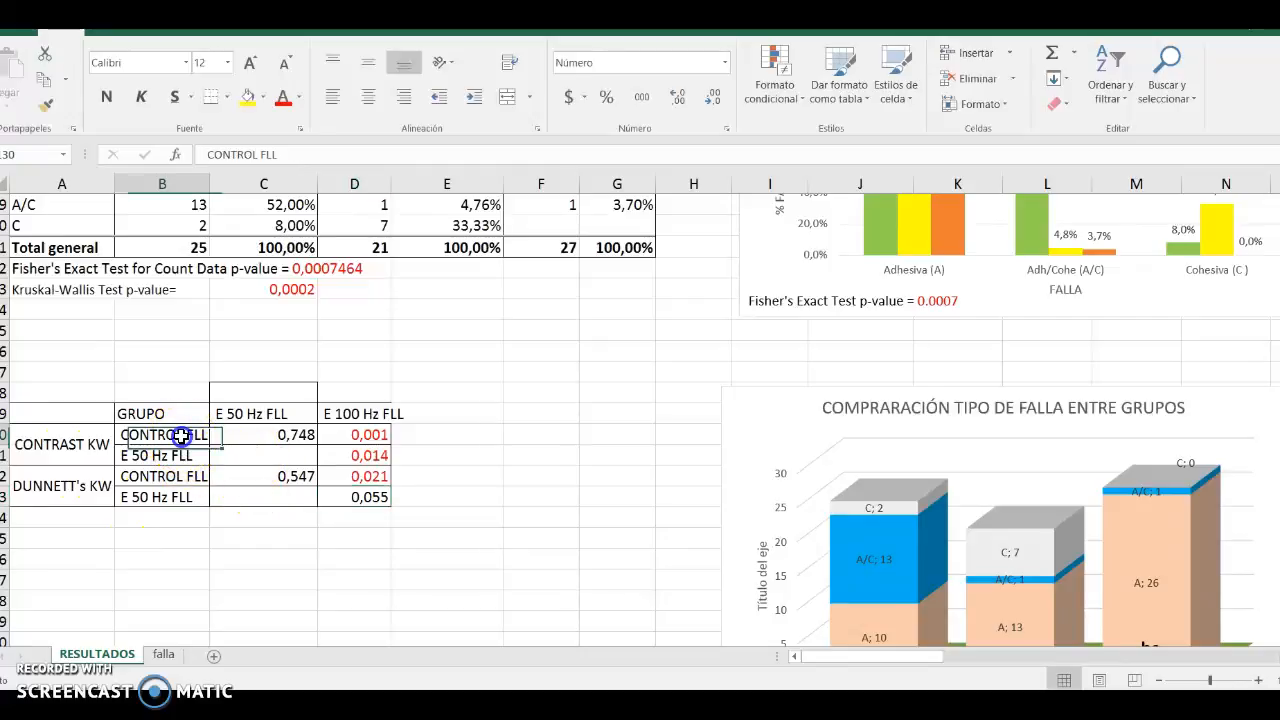
pyautogui.click(365, 430)
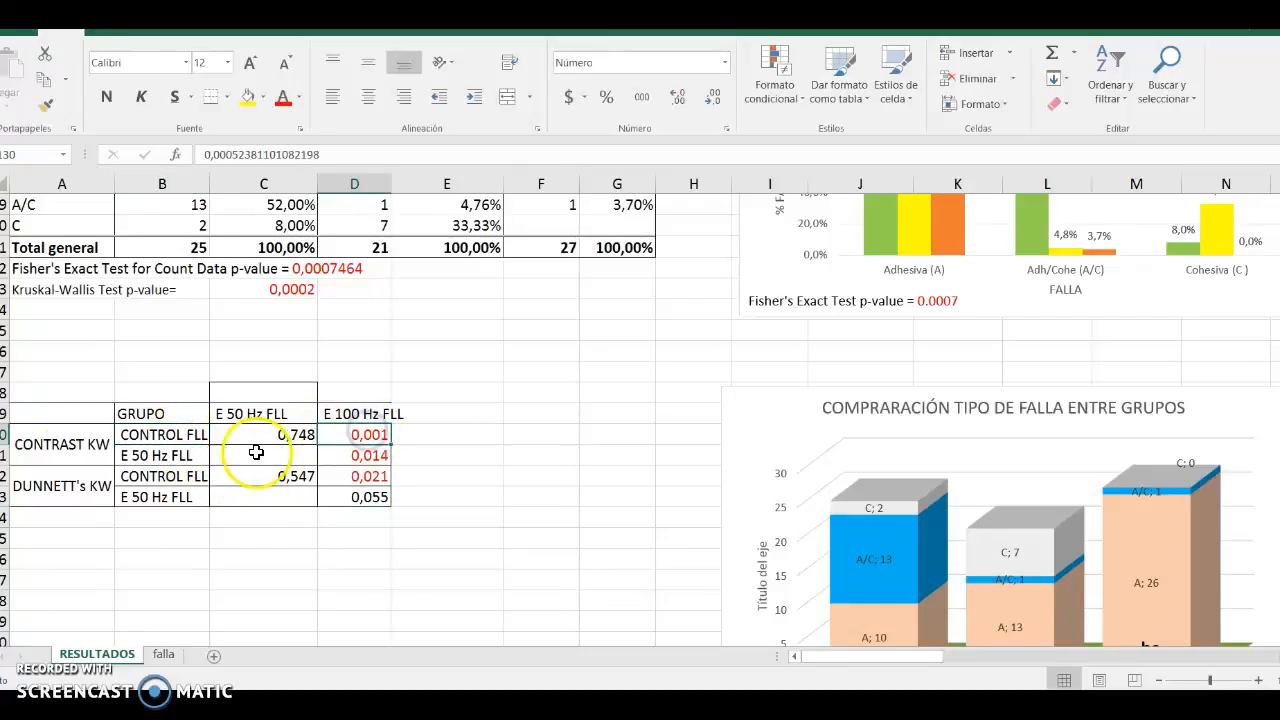
pyautogui.click(158, 455)
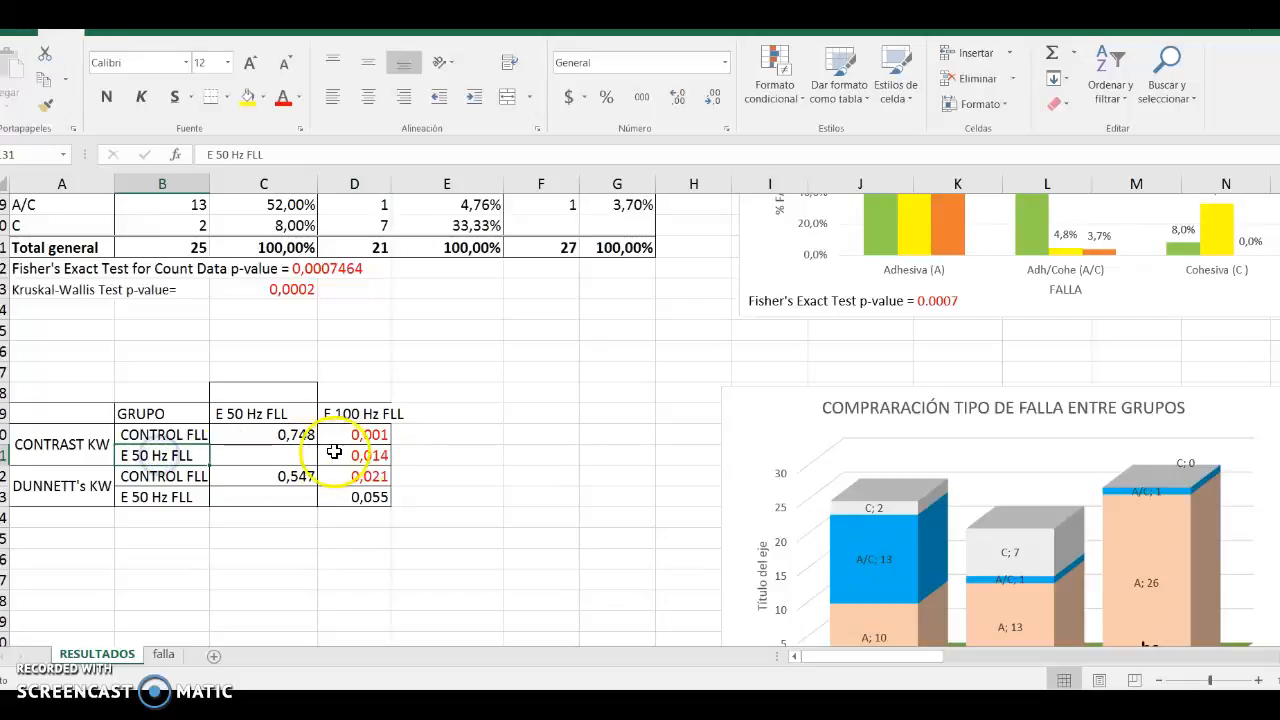
pyautogui.click(373, 452)
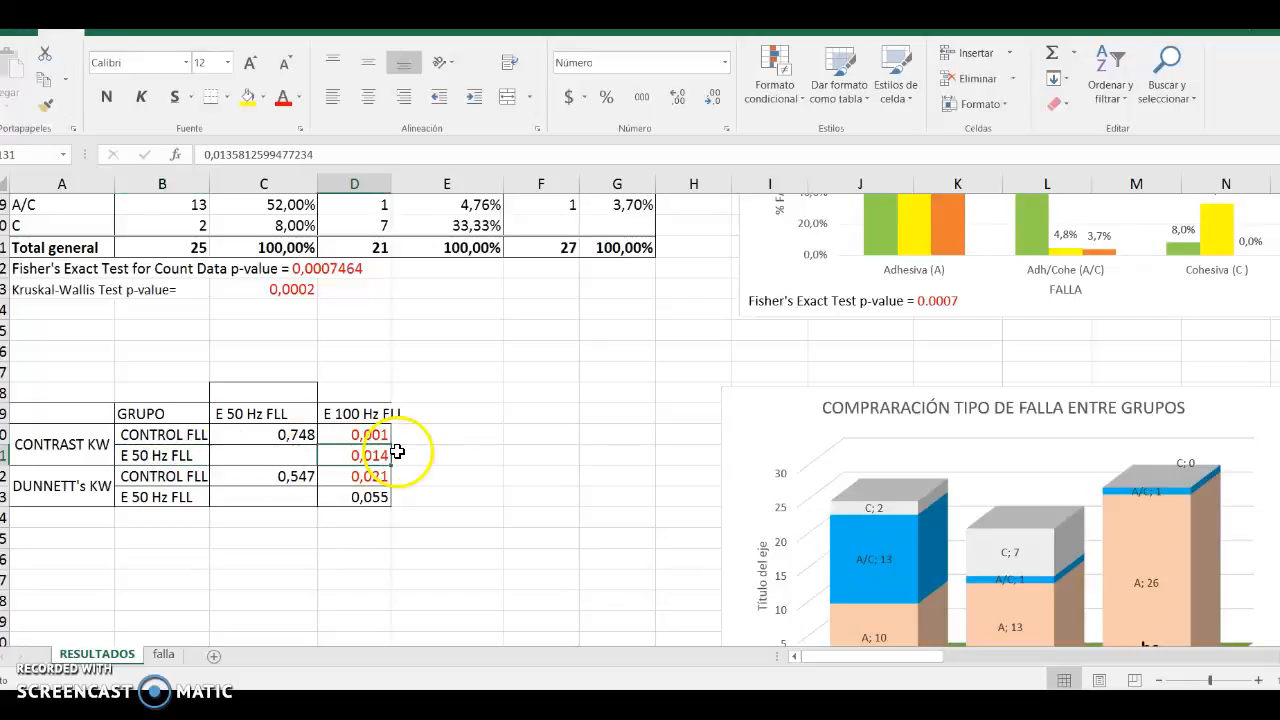
pyautogui.click(175, 441)
pyautogui.click(266, 436)
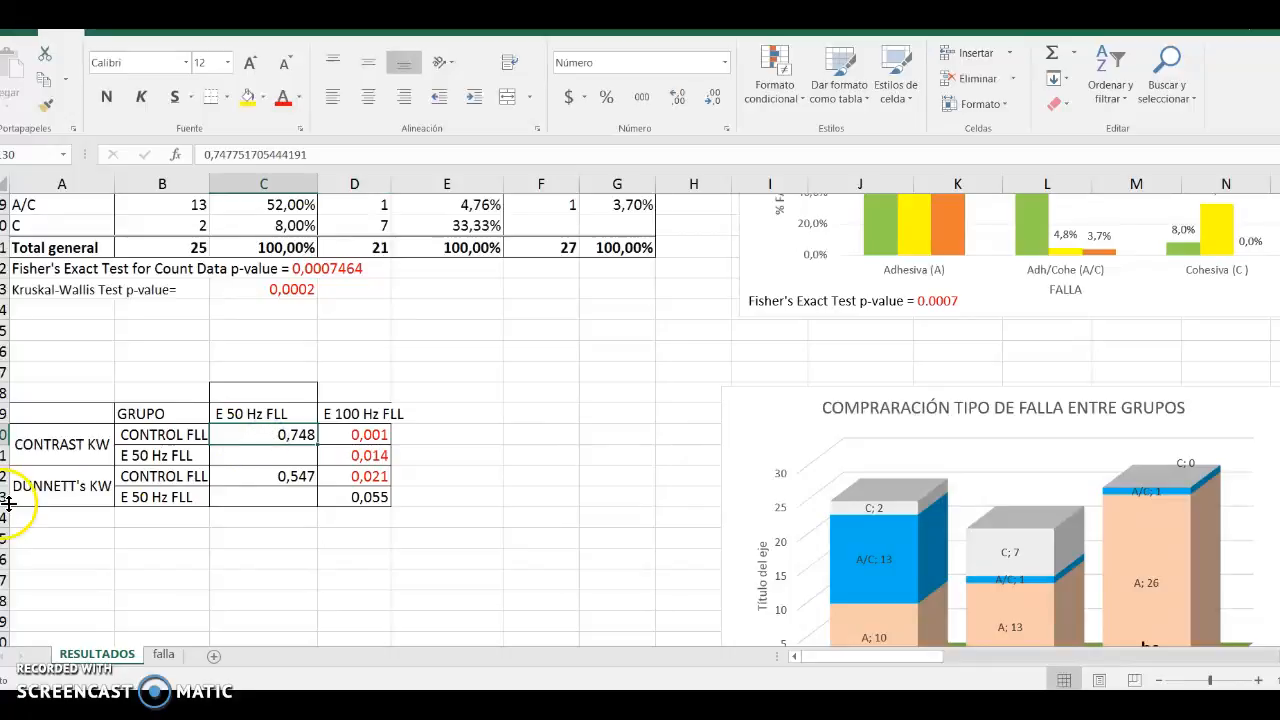
# Review the DUNNETT's KW p-values comparing CONTROL FLL and E 50 Hz FLL with the other groups
pyautogui.click(75, 490)
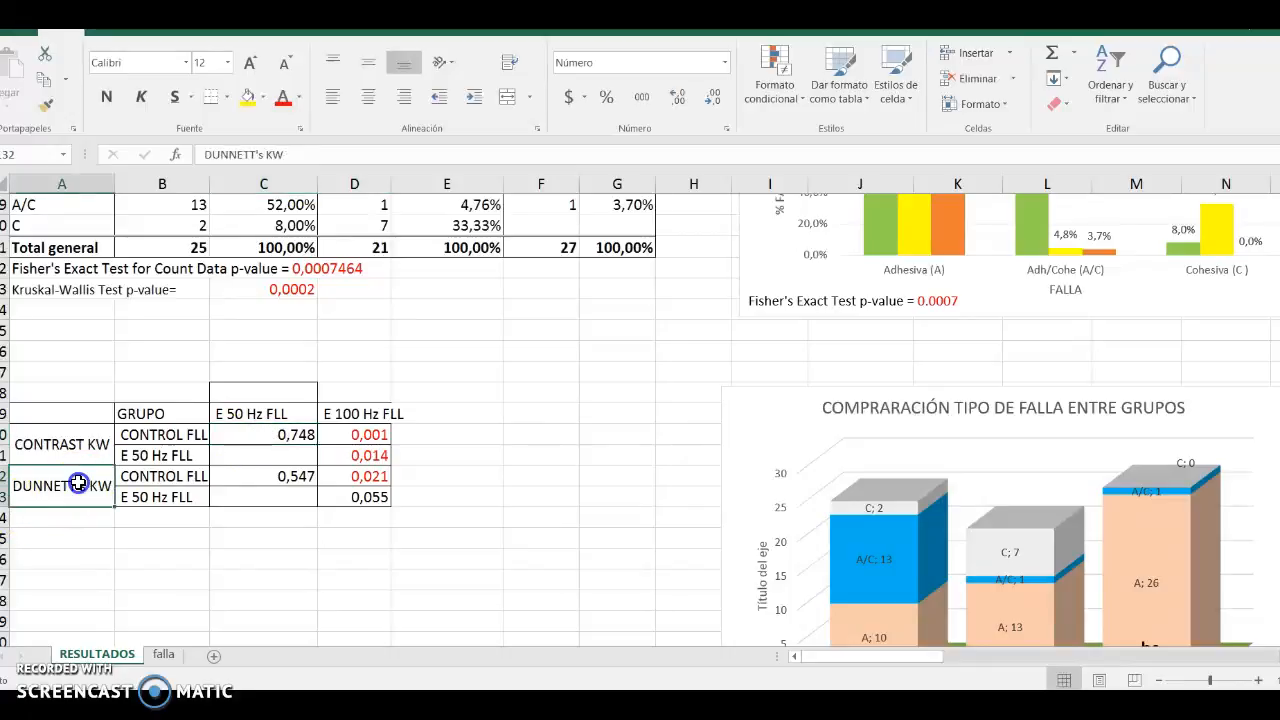
pyautogui.click(148, 480)
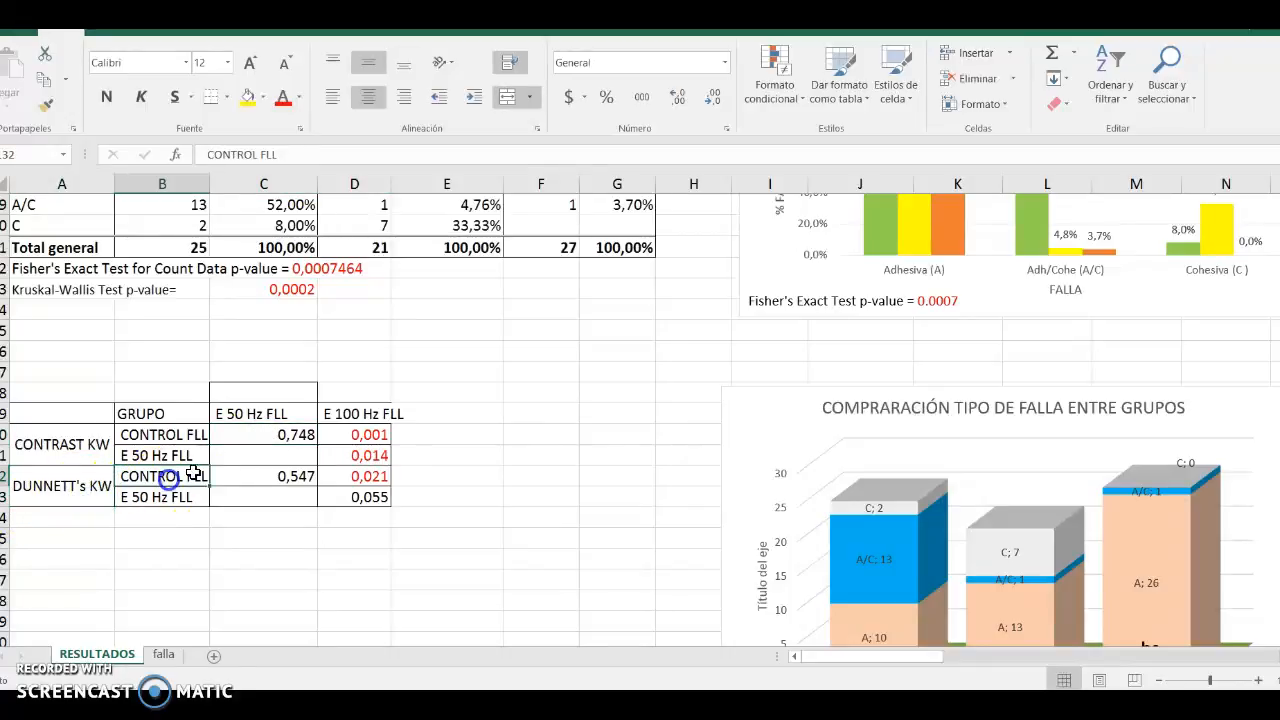
pyautogui.click(368, 500)
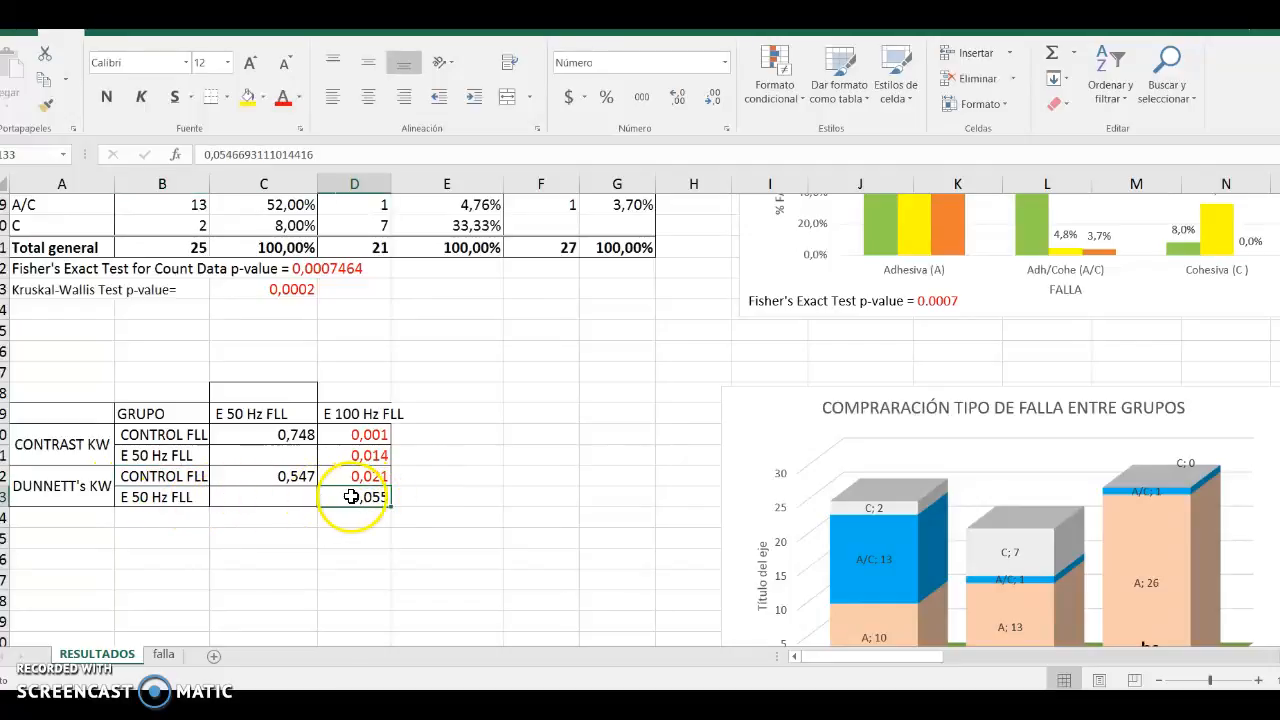
pyautogui.click(243, 476)
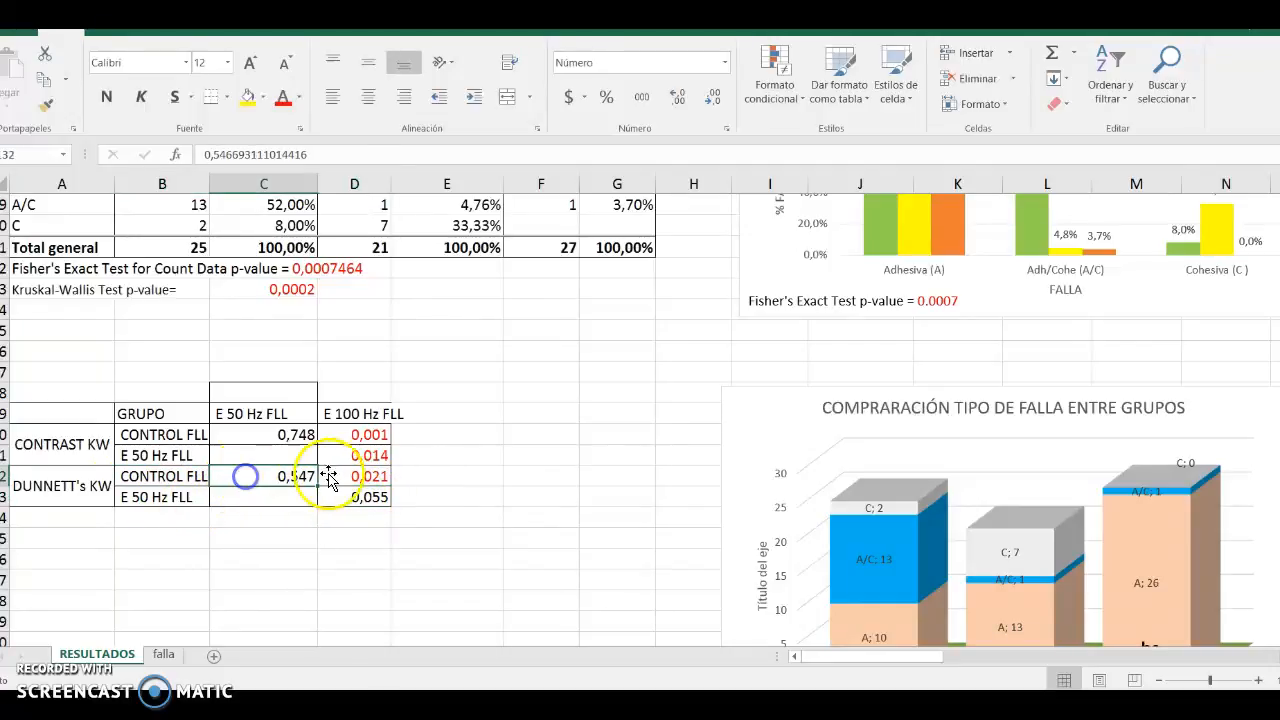
pyautogui.click(350, 475)
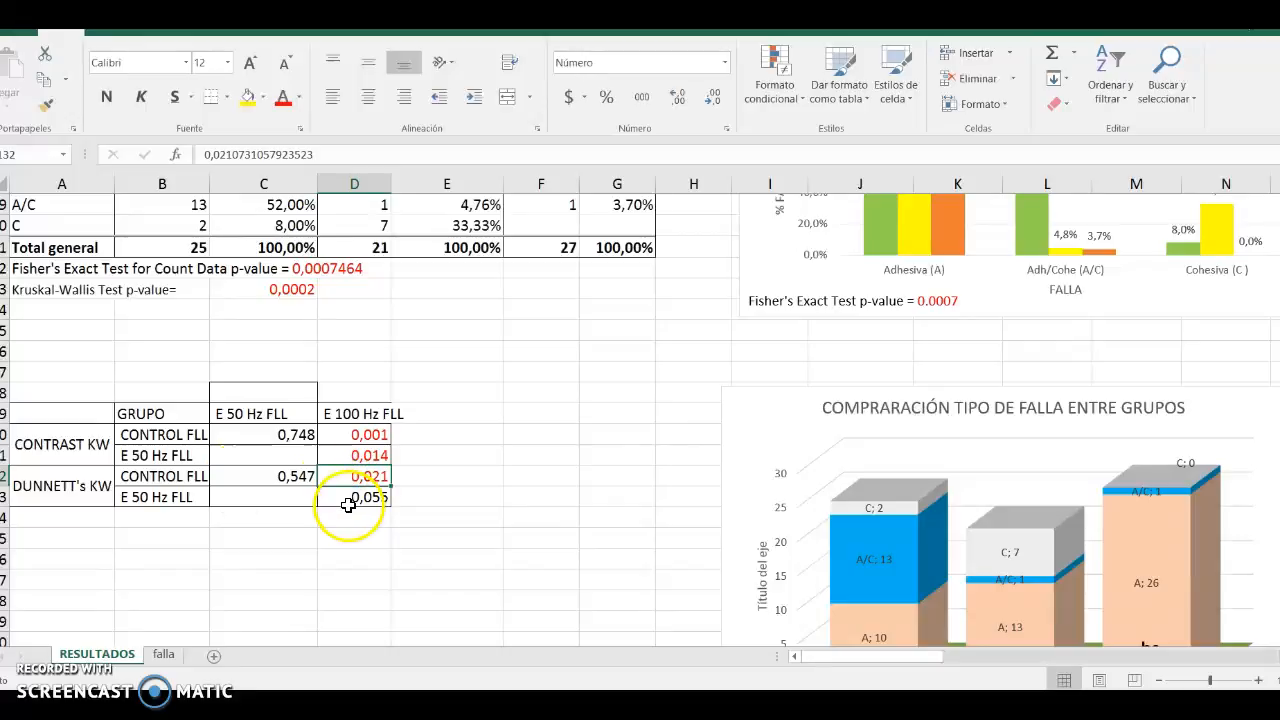
pyautogui.click(266, 478)
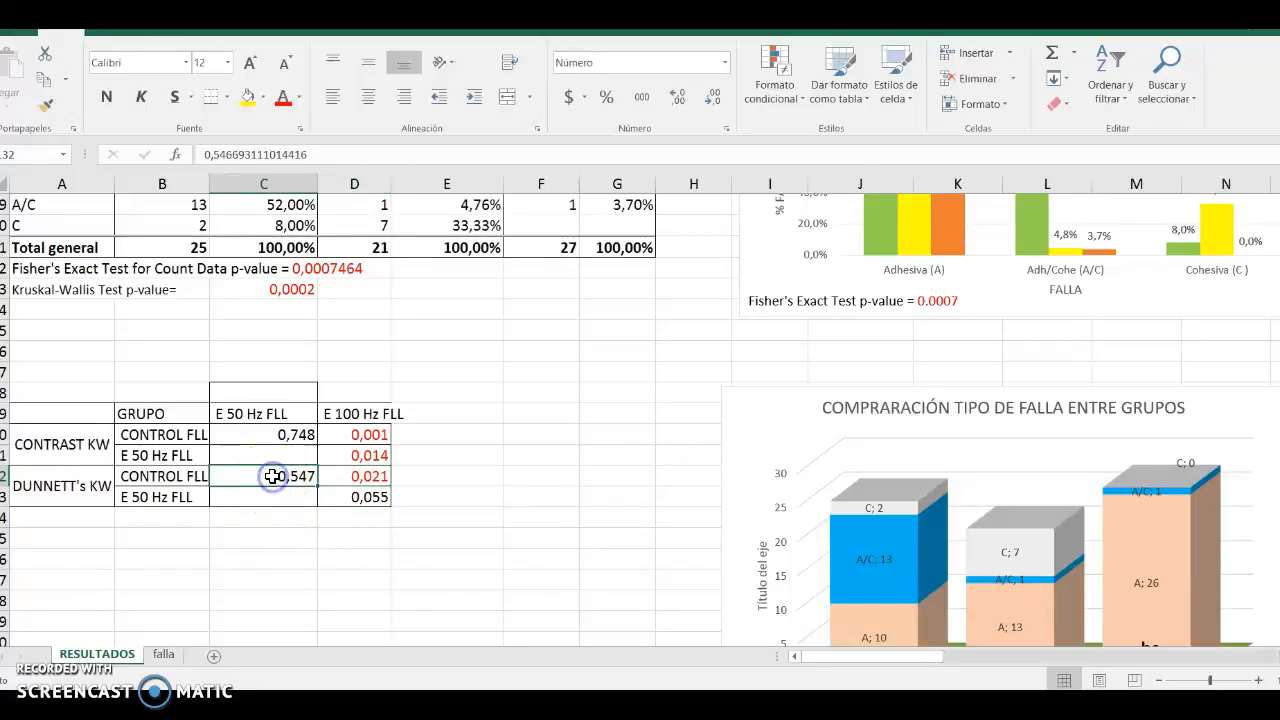
pyautogui.click(143, 478)
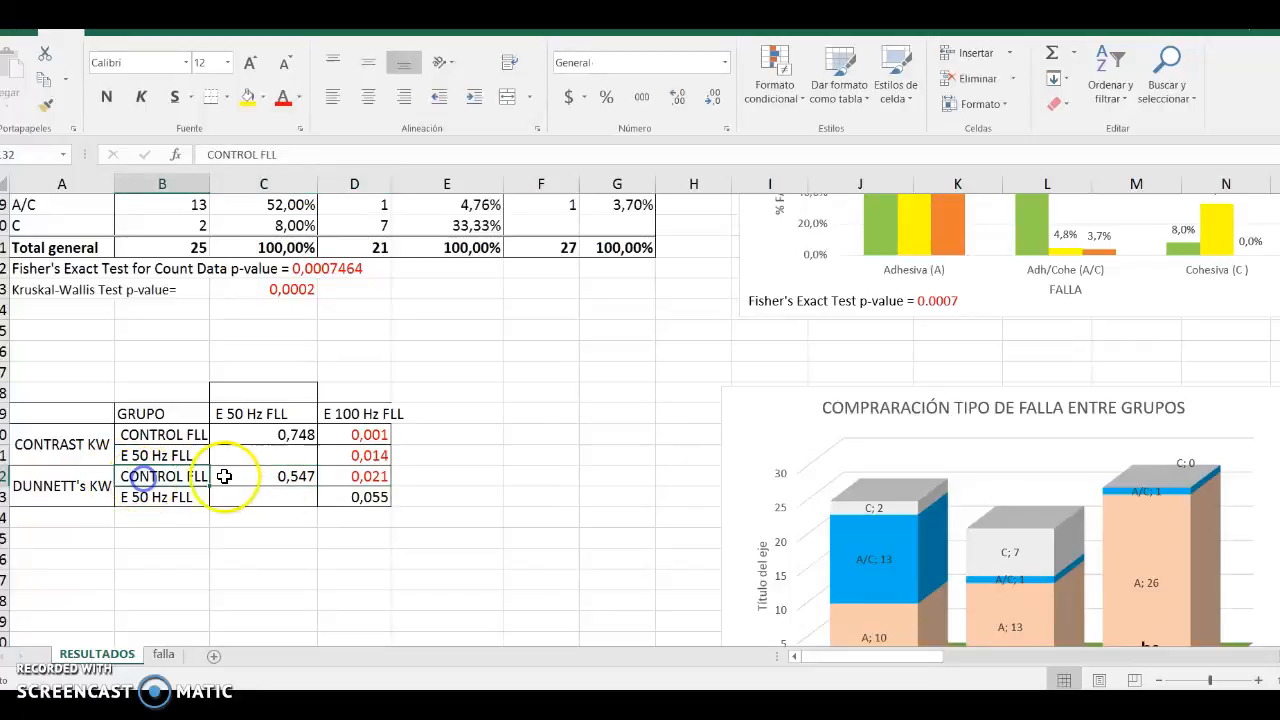
pyautogui.click(286, 477)
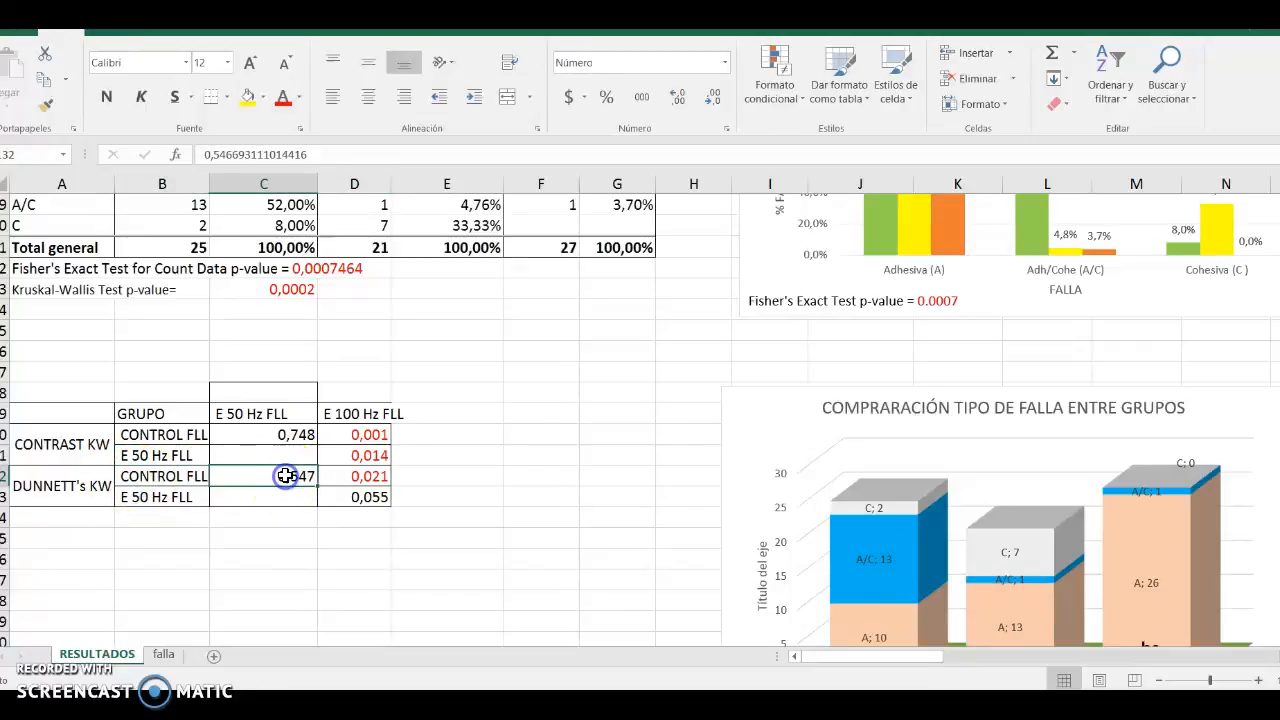
pyautogui.click(177, 476)
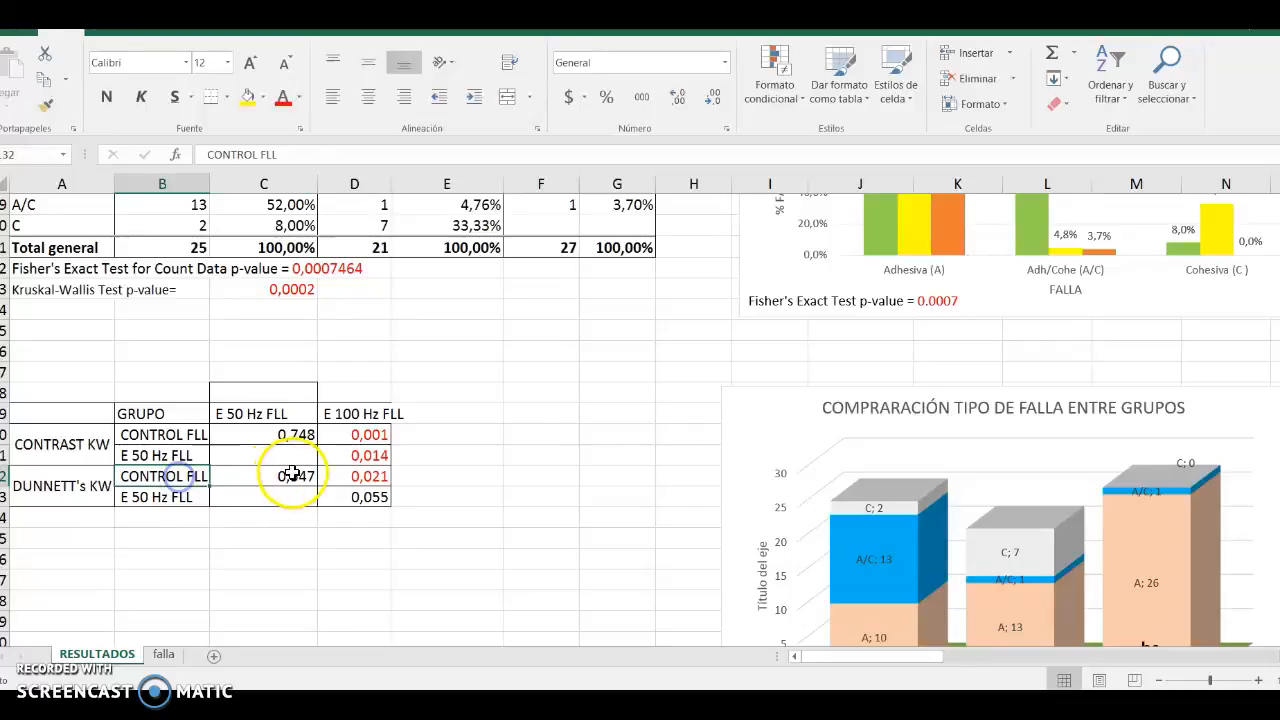
pyautogui.click(345, 474)
# Examine the Resistencia-Falla correlation table, focusing on the Spearman p-value of Grupo E 50Hz
pyautogui.scroll(-3, 515, 480)
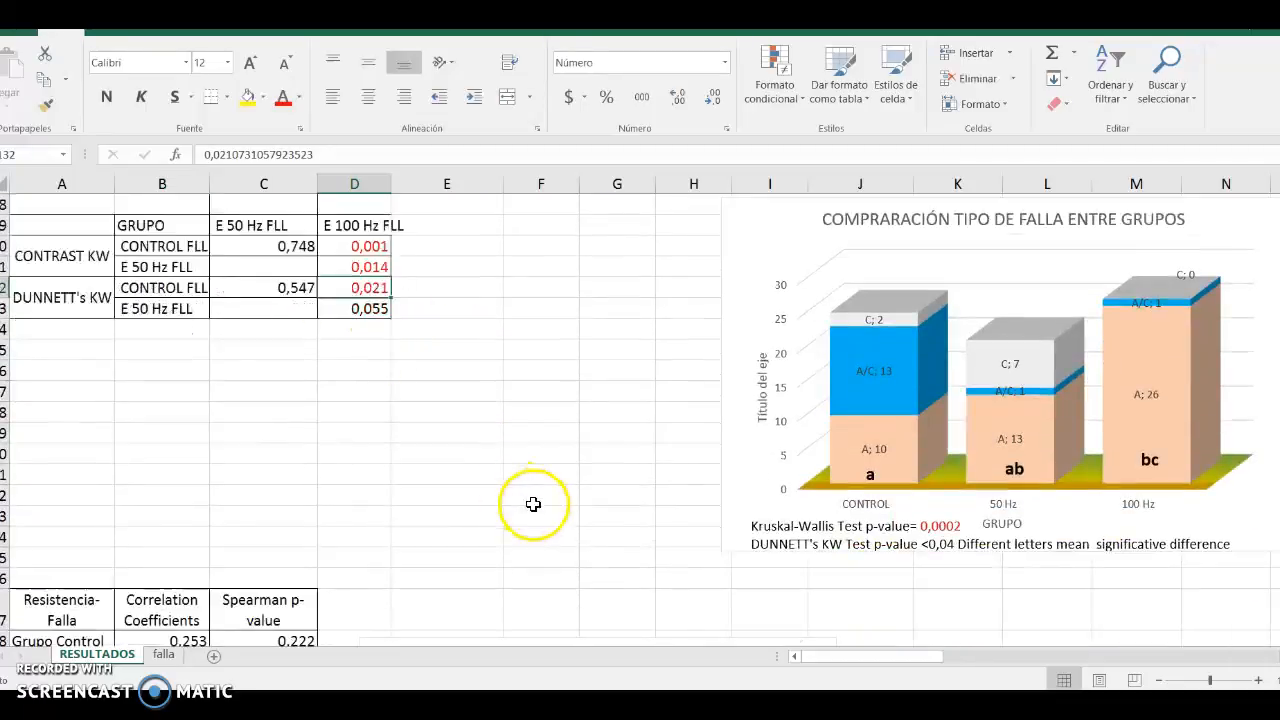
pyautogui.scroll(-1, 722, 585)
pyautogui.scroll(-4, 722, 585)
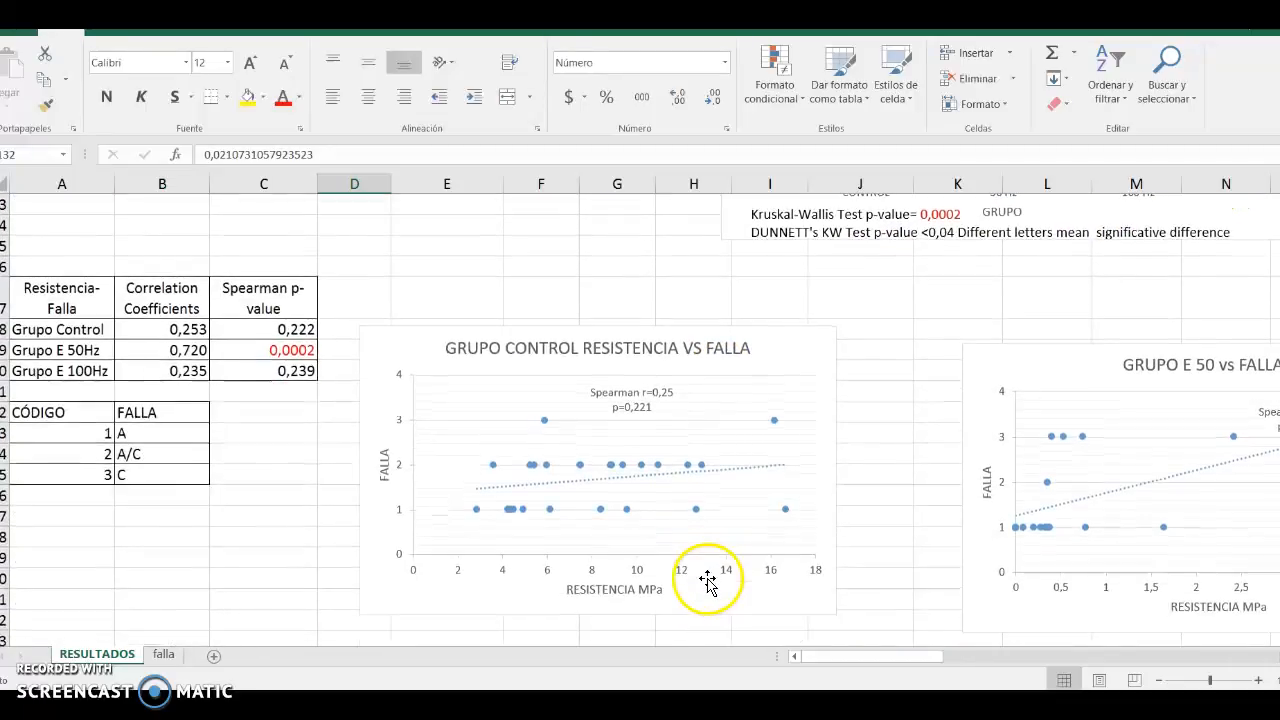
pyautogui.scroll(2, 706, 583)
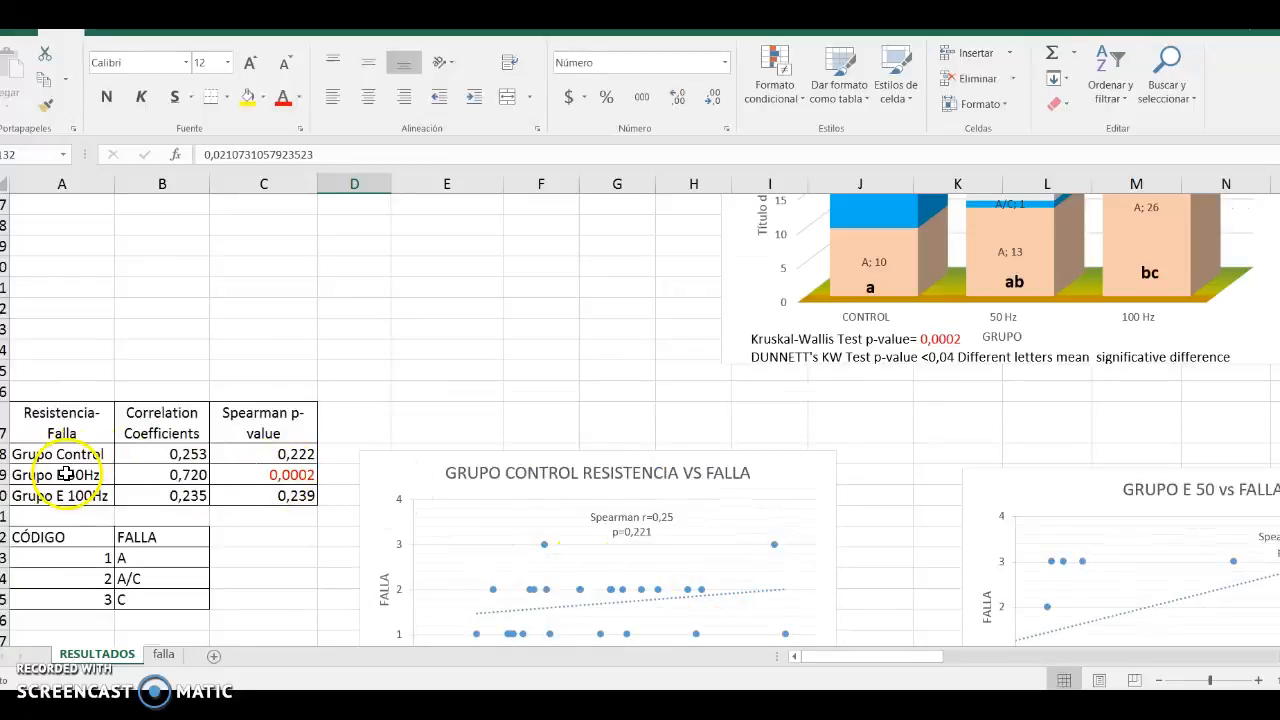
pyautogui.click(265, 474)
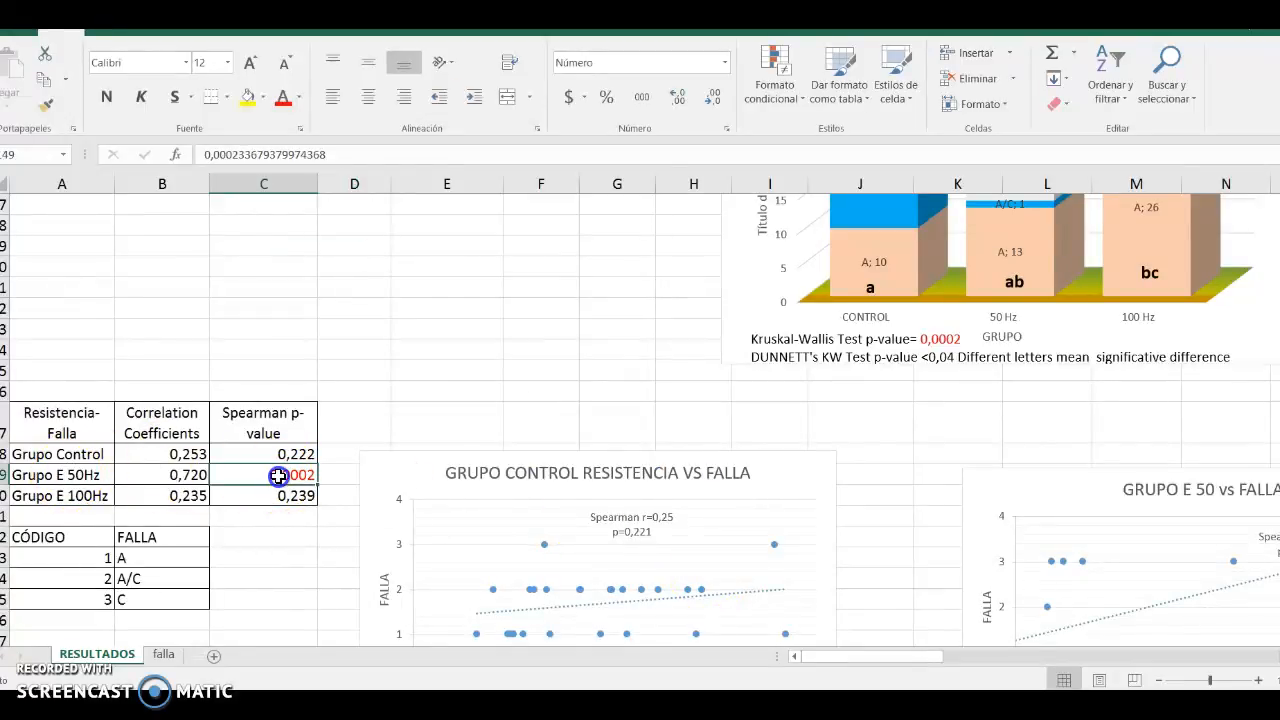
pyautogui.click(72, 477)
pyautogui.click(271, 476)
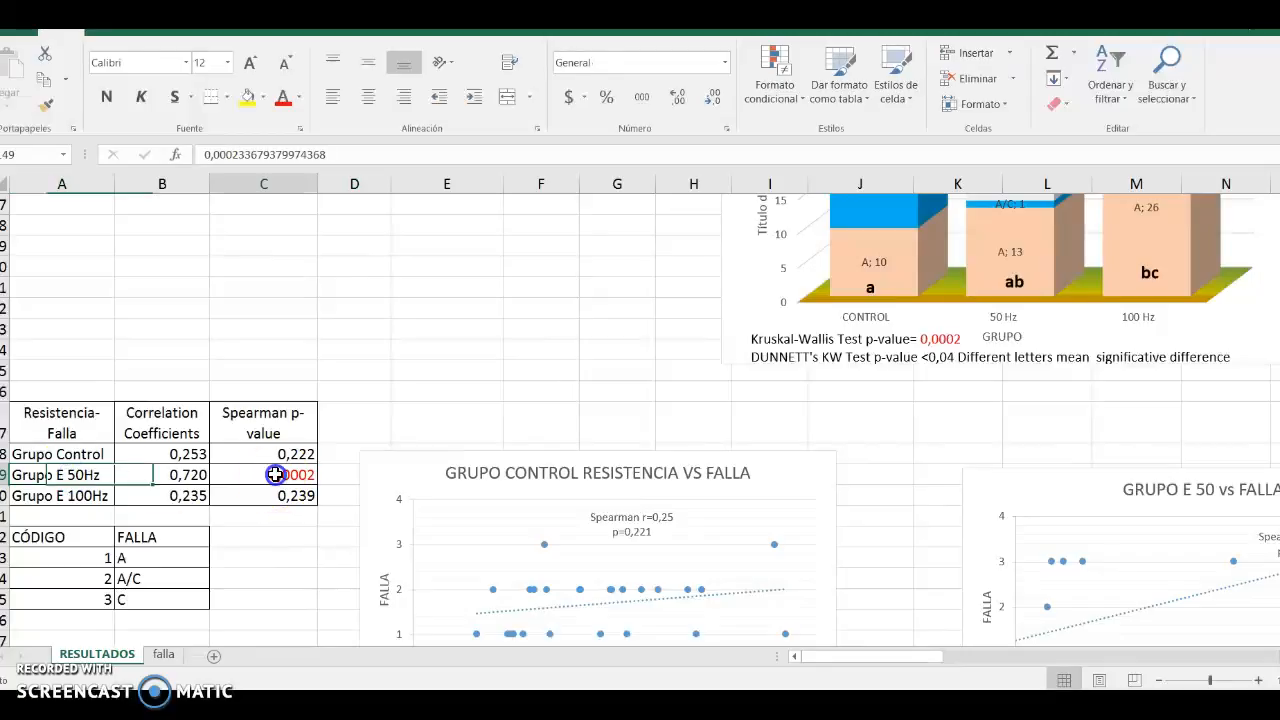
# Examine the resistance versus failure scatter charts and match their failure codes with A, A/C and C in the CÓDIGO table
pyautogui.scroll(-2, 592, 480)
pyautogui.scroll(-1, 597, 502)
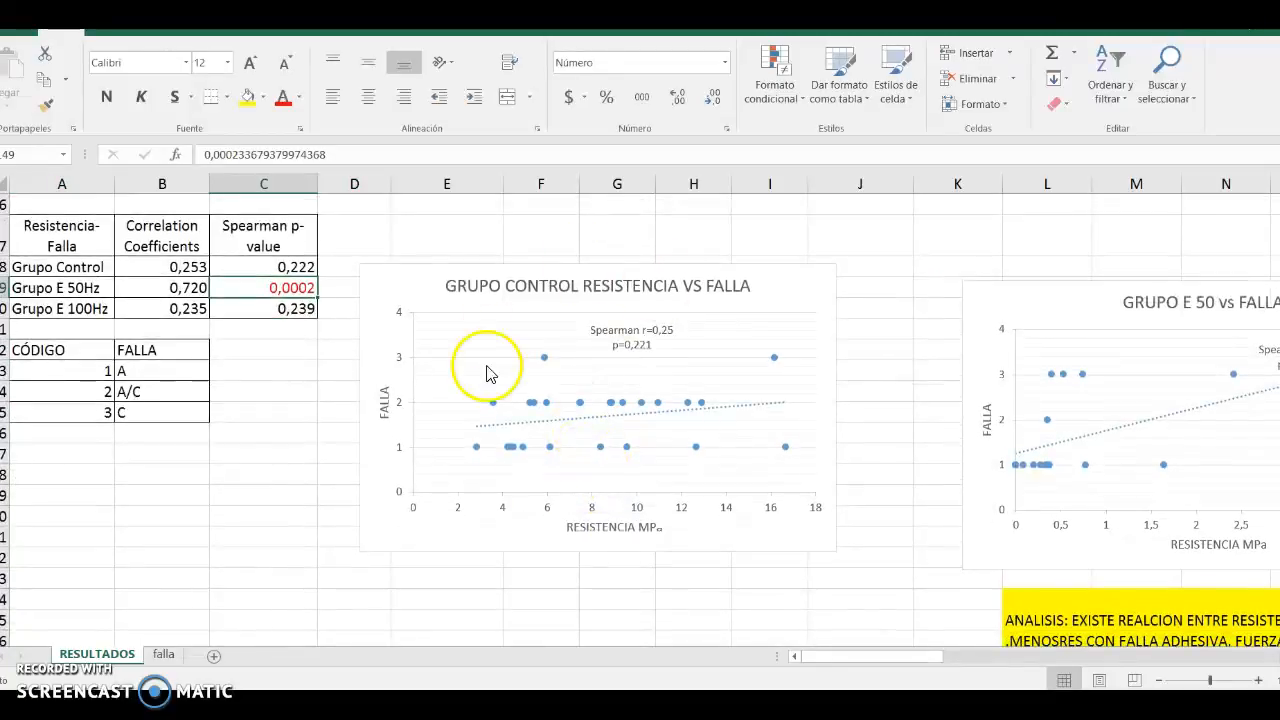
pyautogui.moveTo(926, 657); pyautogui.dragTo(974, 656)
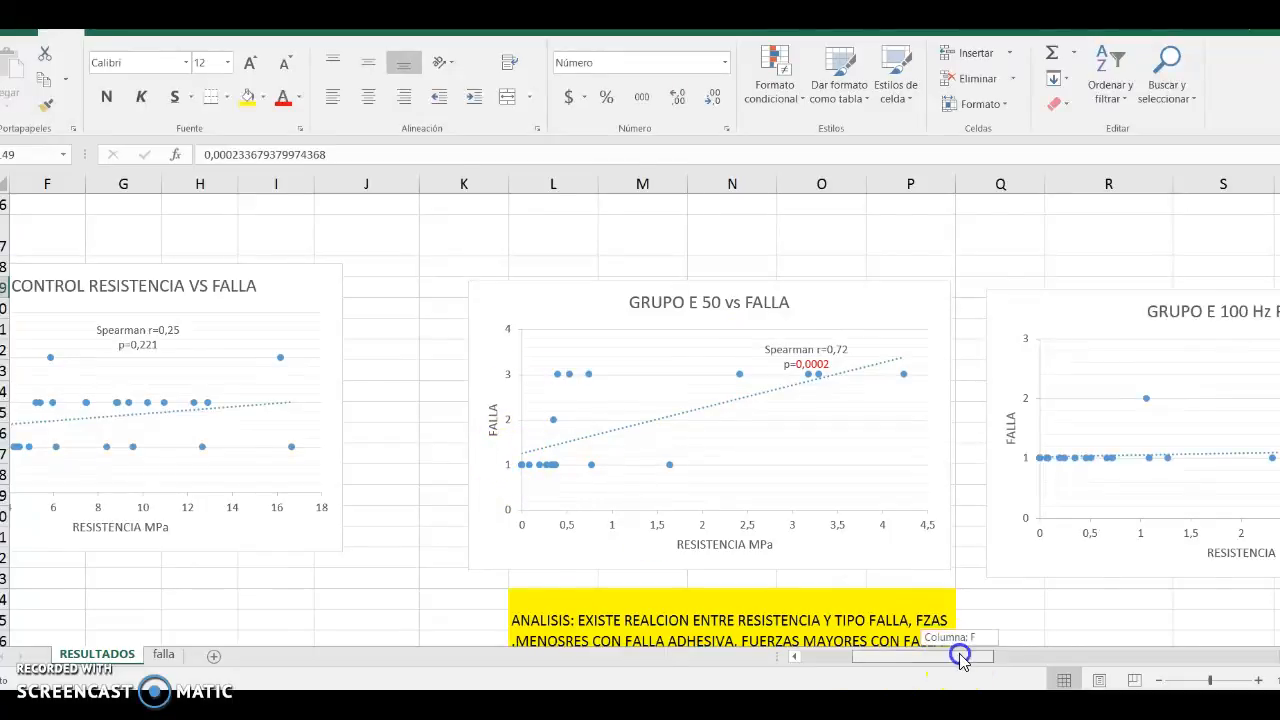
pyautogui.moveTo(960, 657); pyautogui.dragTo(749, 660)
pyautogui.click(107, 371)
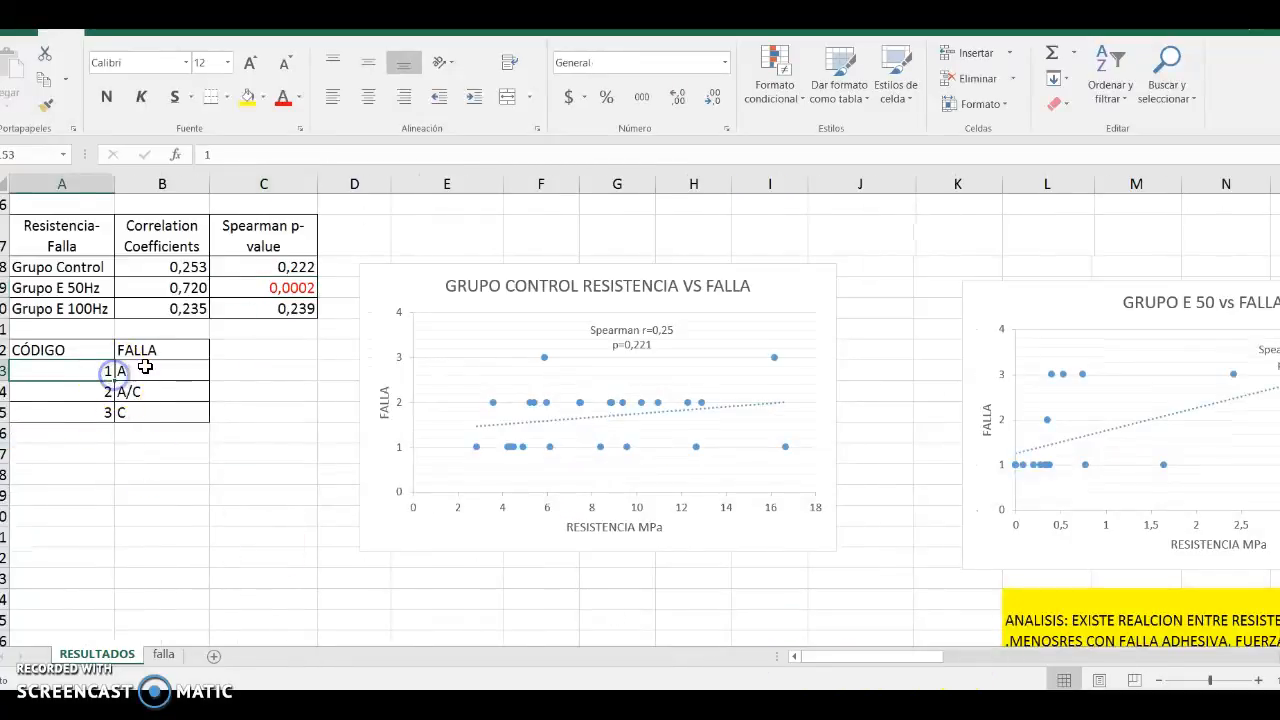
pyautogui.click(145, 367)
pyautogui.click(160, 395)
pyautogui.click(133, 420)
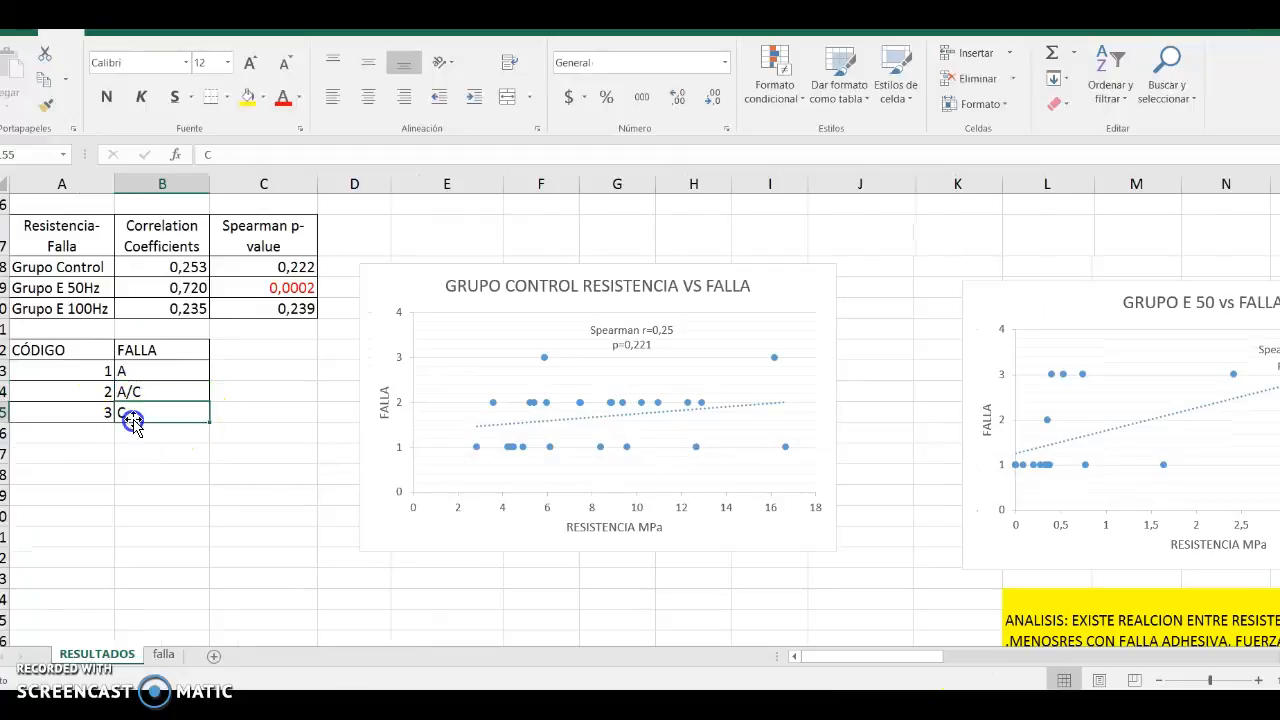
# Examine the trend in the GRUPO E 50 vs FALLA chart together with the highlighted analysis note below it
pyautogui.moveTo(910, 660); pyautogui.dragTo(976, 655)
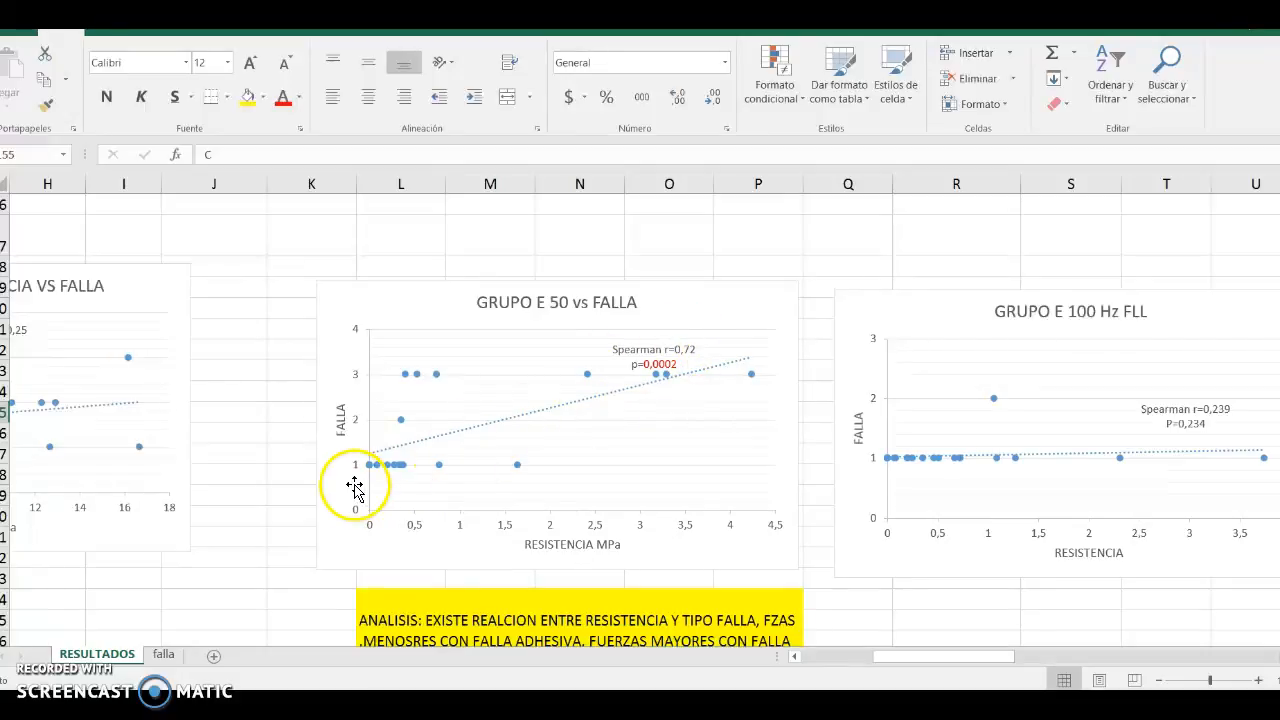
pyautogui.scroll(-2, 701, 603)
pyautogui.scroll(2, 705, 583)
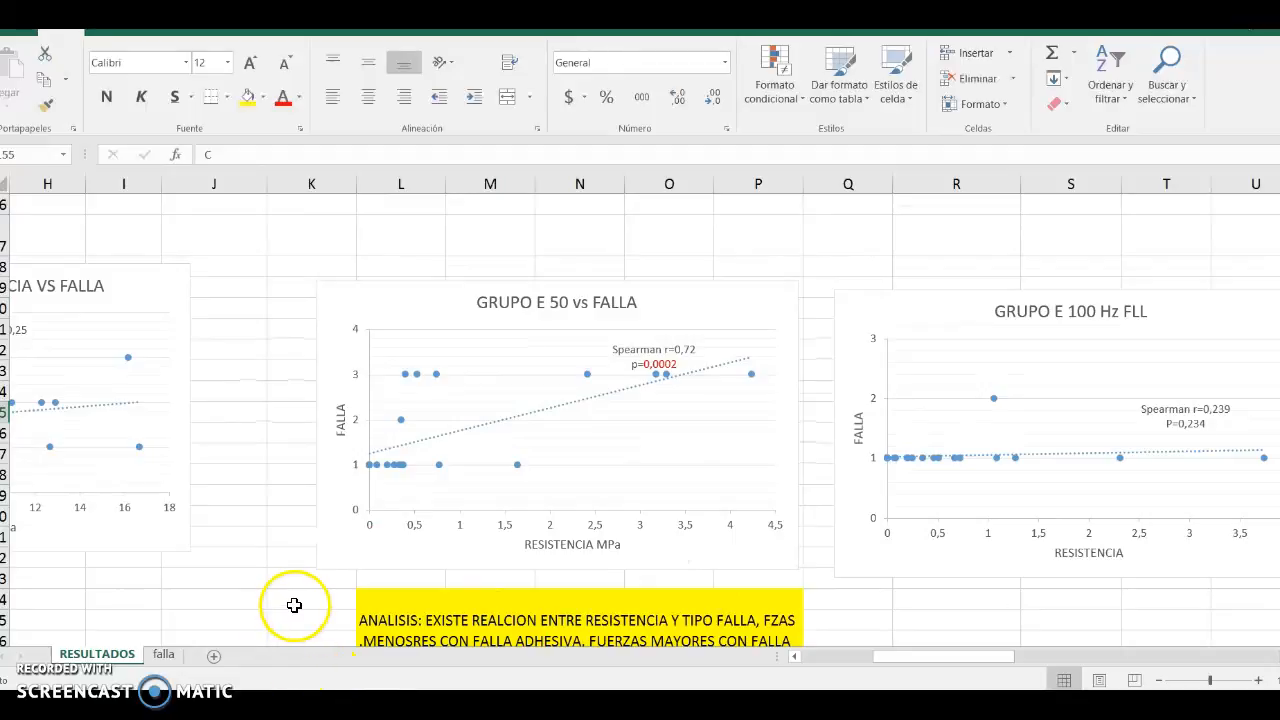
# Switch to the falla sheet and locate the resistance data columns of GRUPO CONTROL, GRUPO E 50 Hz and GRUPO E 100 Hz
pyautogui.scroll(6, 295, 600)
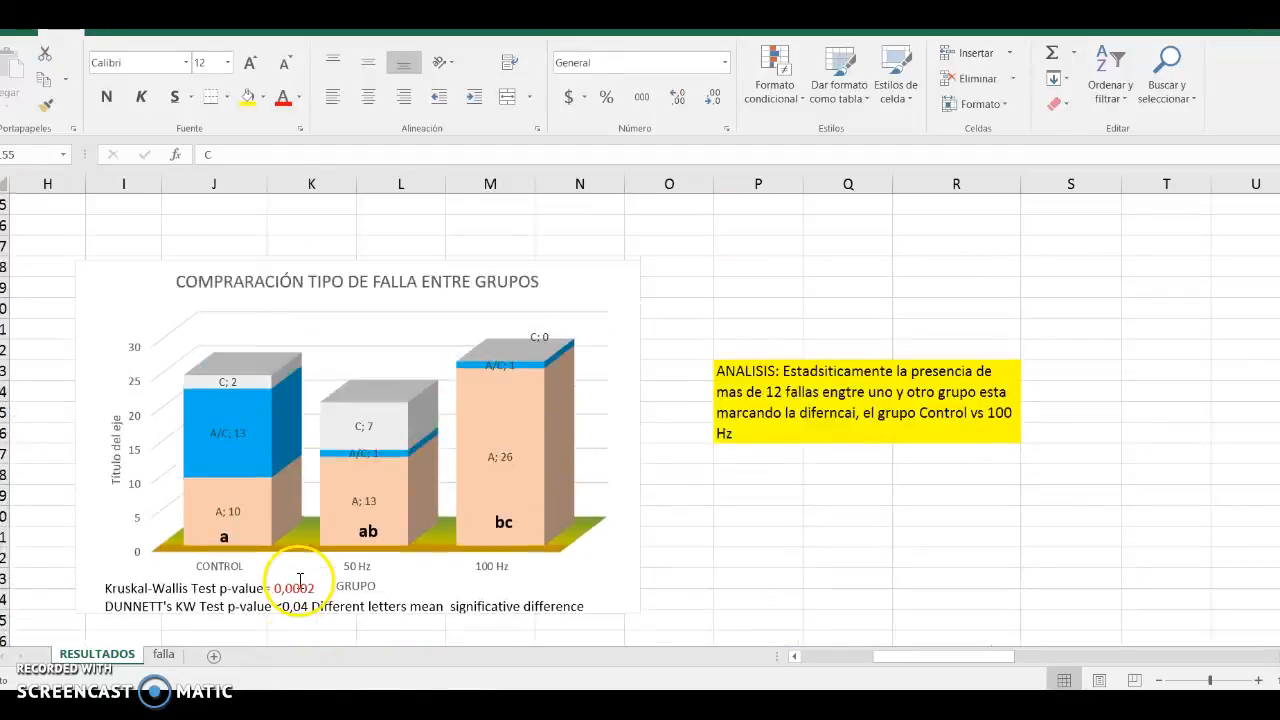
pyautogui.scroll(15, 299, 580)
pyautogui.scroll(5, 299, 580)
pyautogui.moveTo(906, 657); pyautogui.dragTo(530, 637)
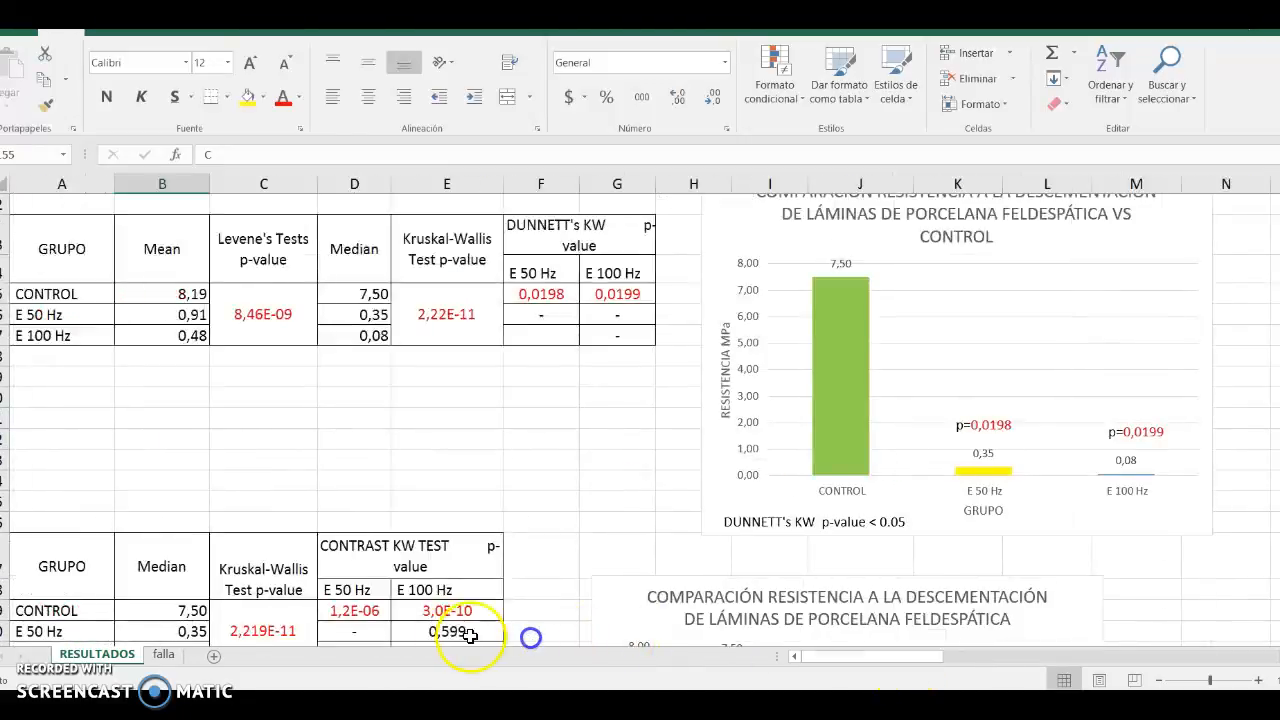
pyautogui.click(165, 655)
pyautogui.scroll(6, 551, 543)
pyautogui.scroll(-10, 600, 620)
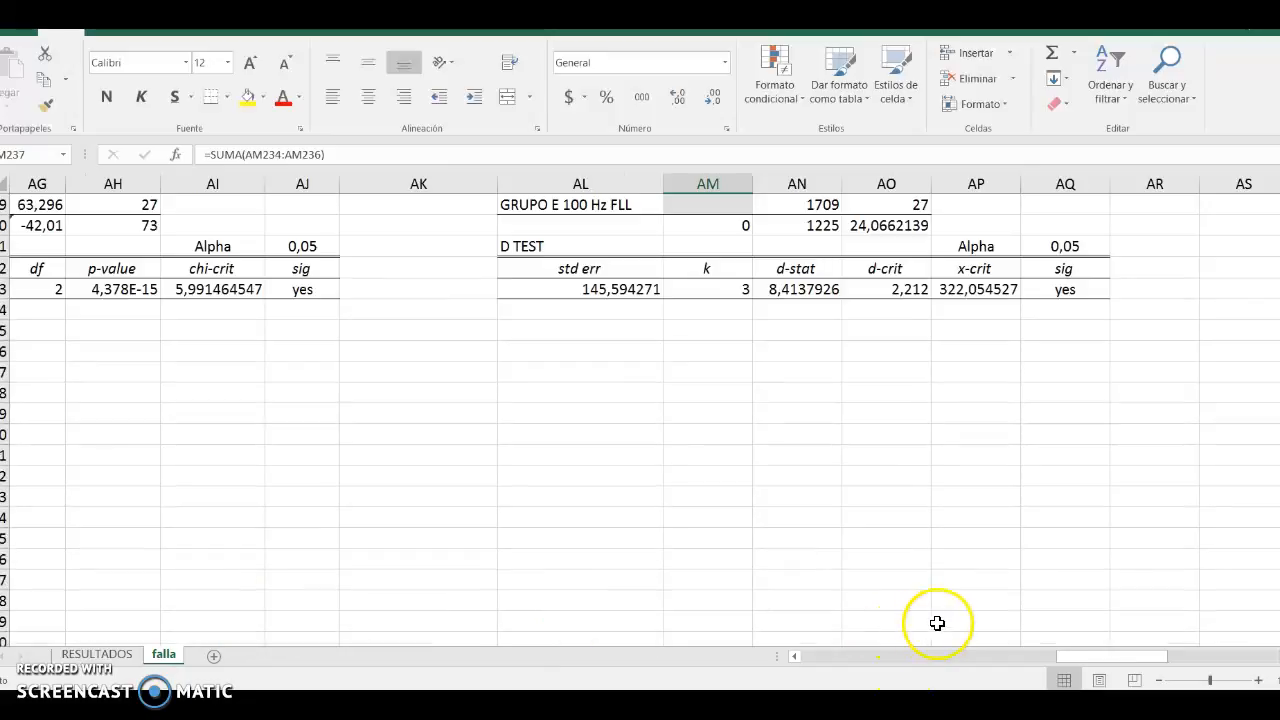
pyautogui.moveTo(1081, 652); pyautogui.dragTo(423, 594)
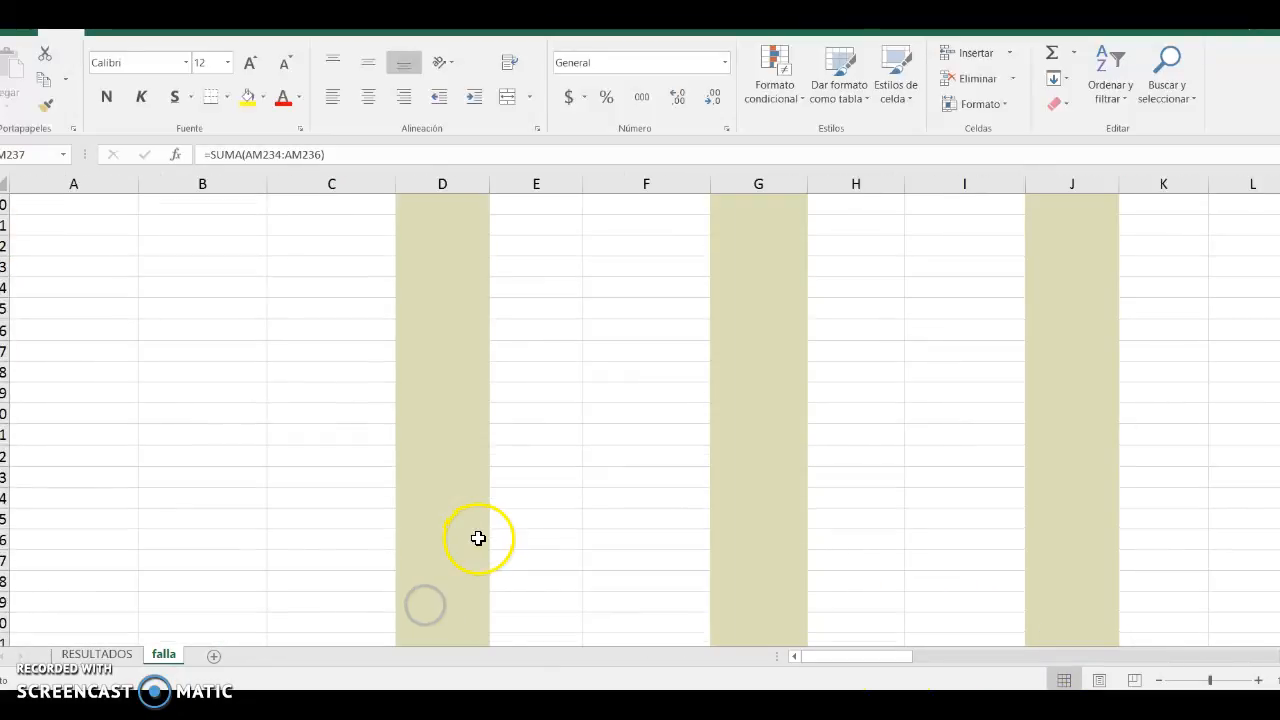
pyautogui.scroll(-2, 449, 477)
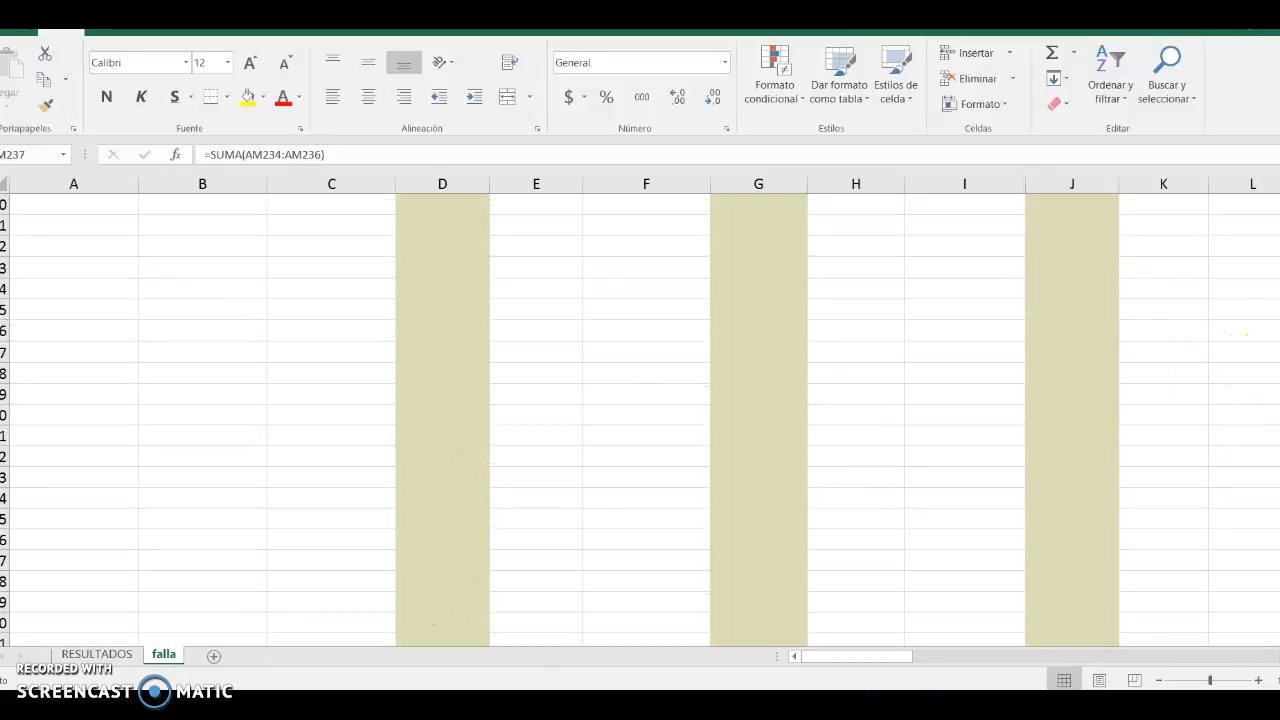
pyautogui.moveTo(1279, 540); pyautogui.dragTo(1279, 414)
pyautogui.scroll(8, 640, 420)
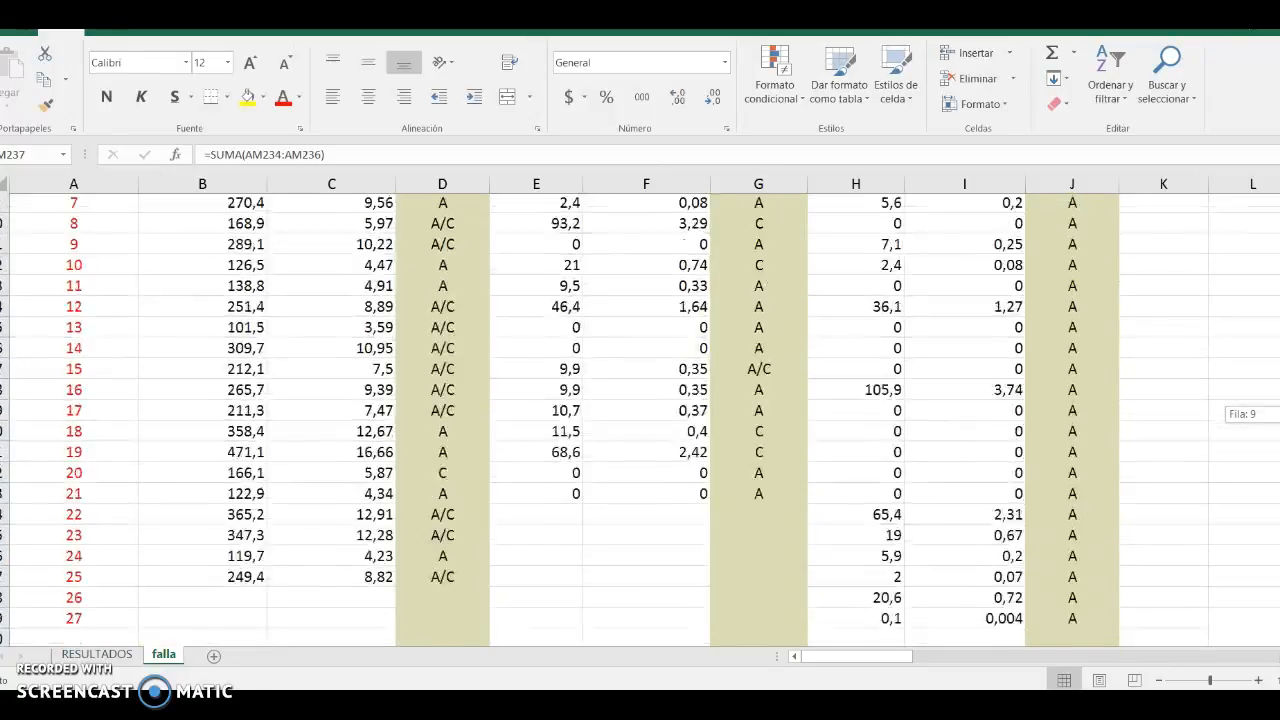
pyautogui.moveTo(883, 655); pyautogui.dragTo(1024, 637)
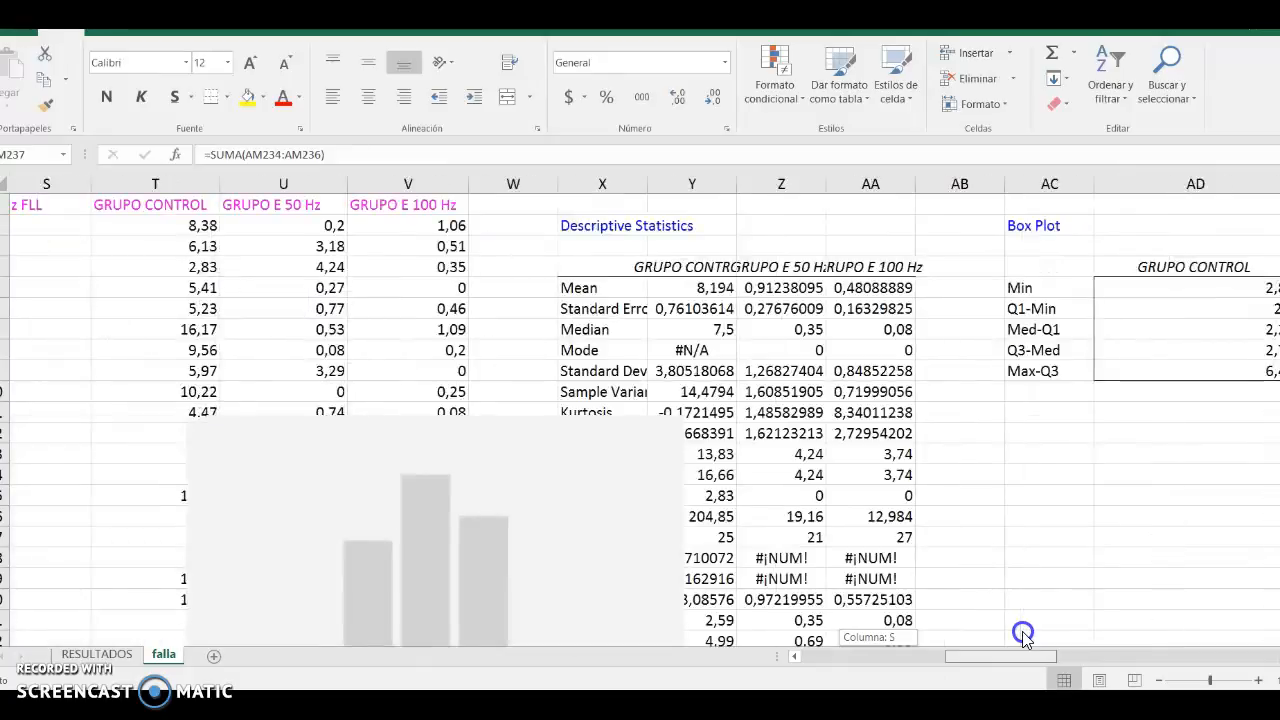
# Move the QQ Plot and Box Plot charts off the group resistance columns and over the Descriptive Statistics table
pyautogui.moveTo(249, 437); pyautogui.dragTo(639, 457)
pyautogui.moveTo(246, 449); pyautogui.dragTo(679, 458)
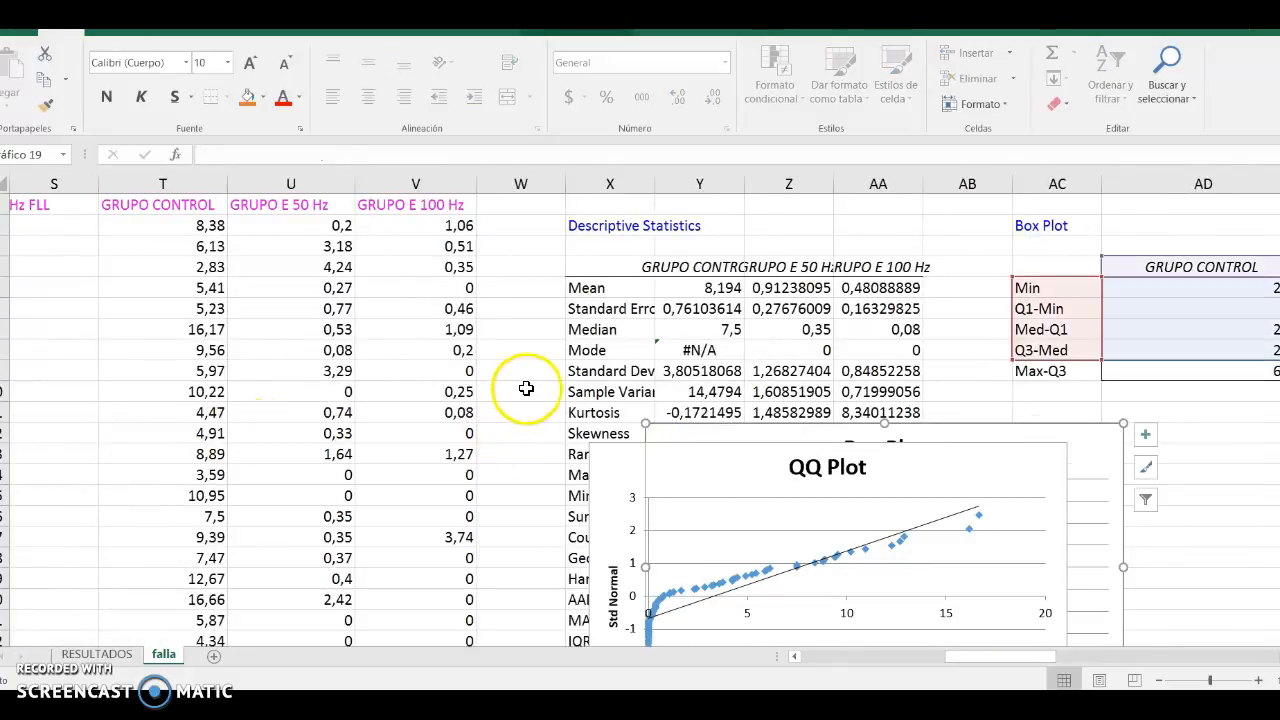
pyautogui.scroll(-5, 525, 405)
pyautogui.scroll(-2, 416, 476)
pyautogui.scroll(7, 416, 476)
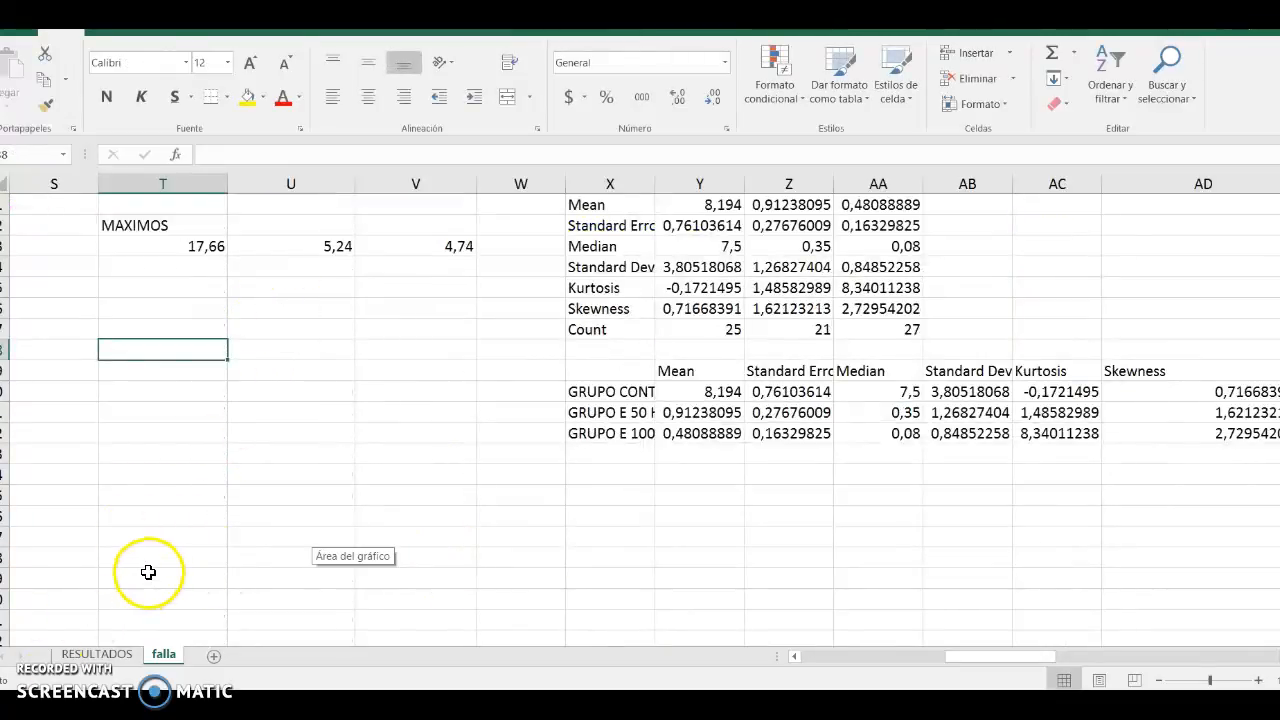
# Start a Real Statistics one-factor Anova from cell T49 with the Kruskal-Wallis option instead of ANOVA
pyautogui.click(177, 575)
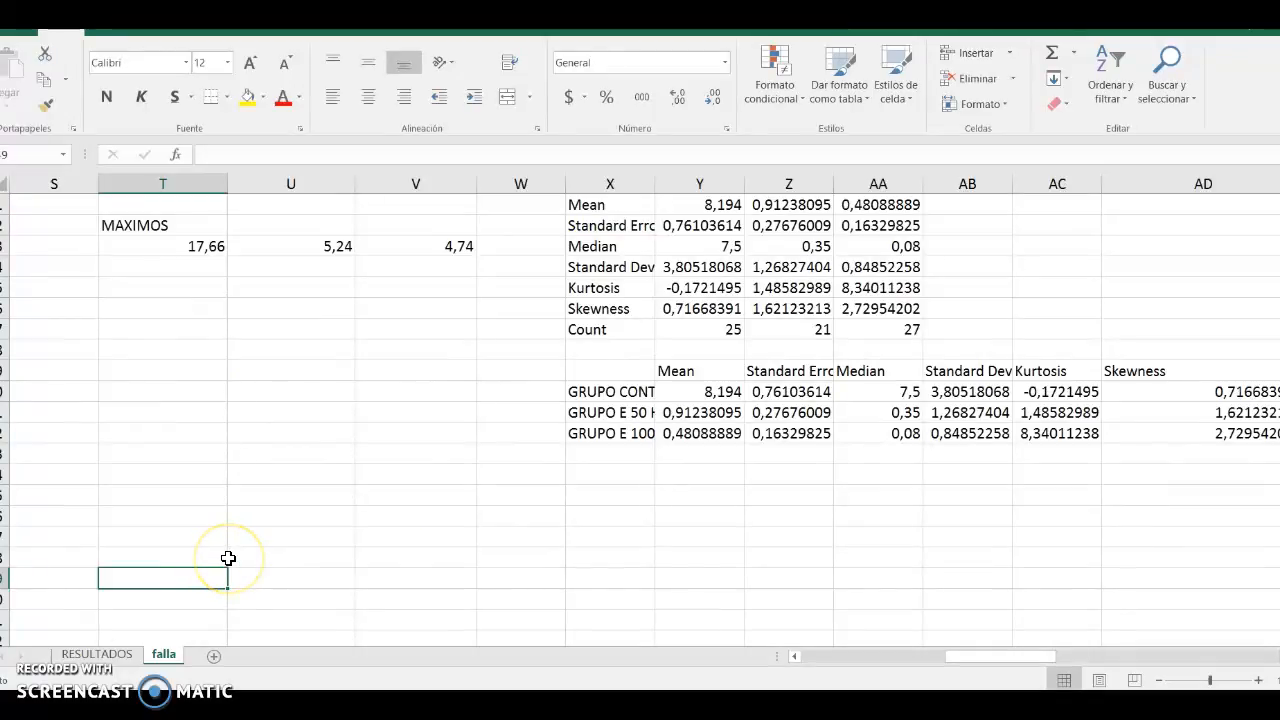
pyautogui.hotkey('ctrl', 'm')
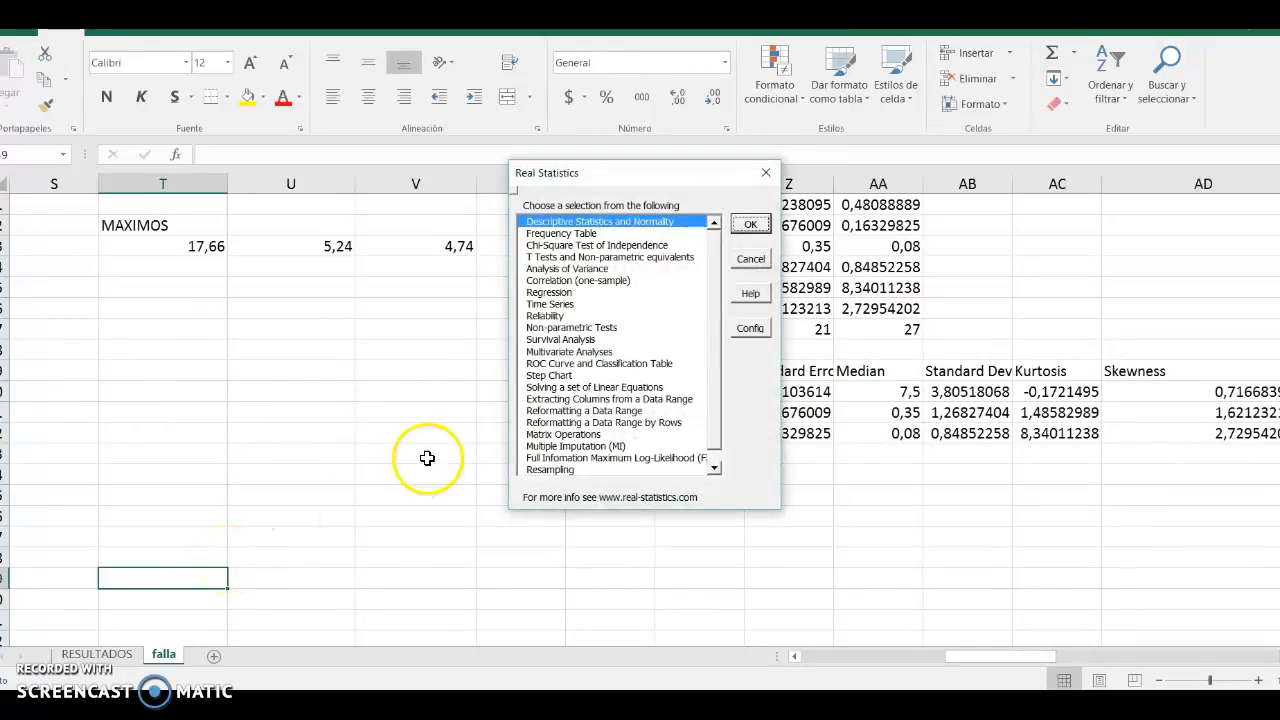
pyautogui.click(601, 268)
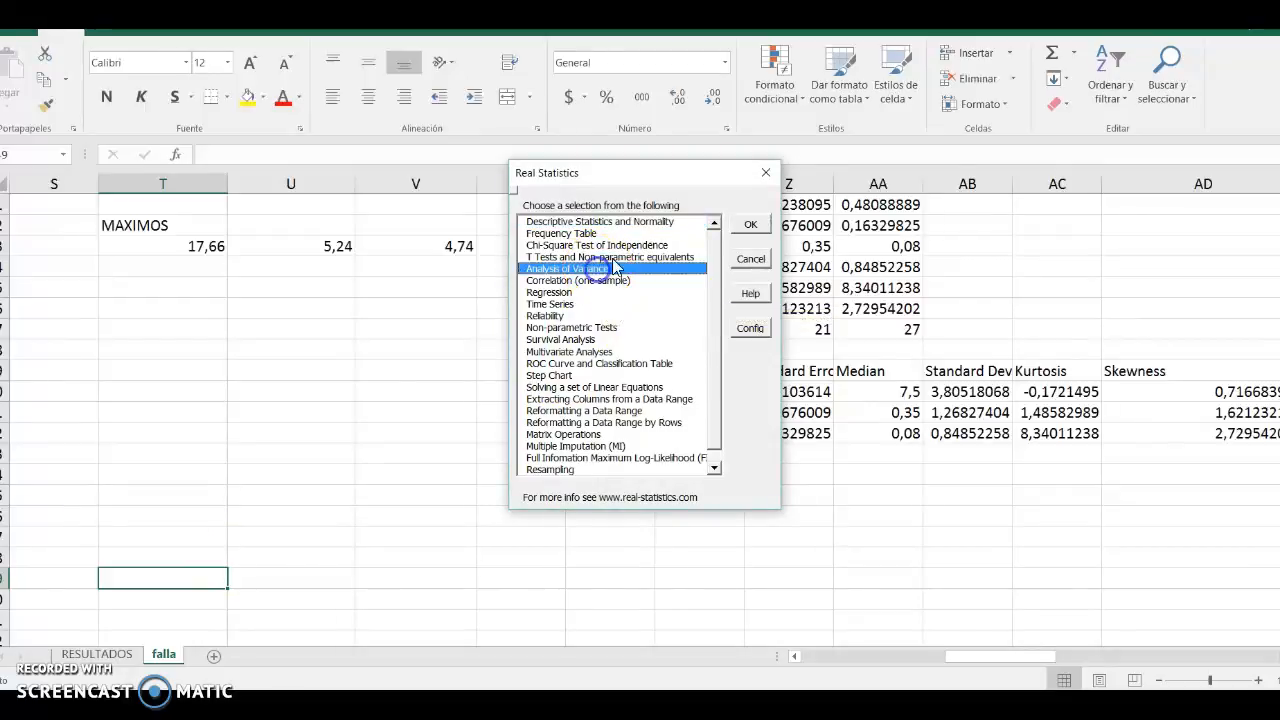
pyautogui.click(750, 224)
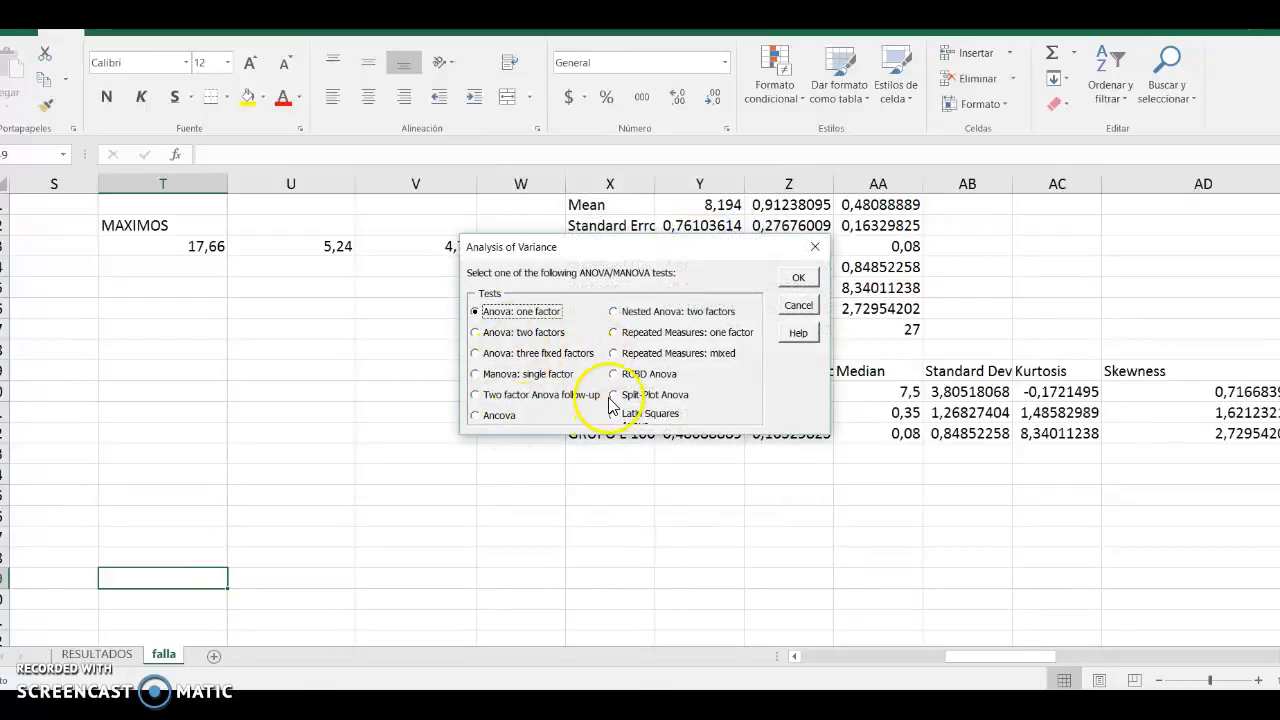
pyautogui.click(799, 277)
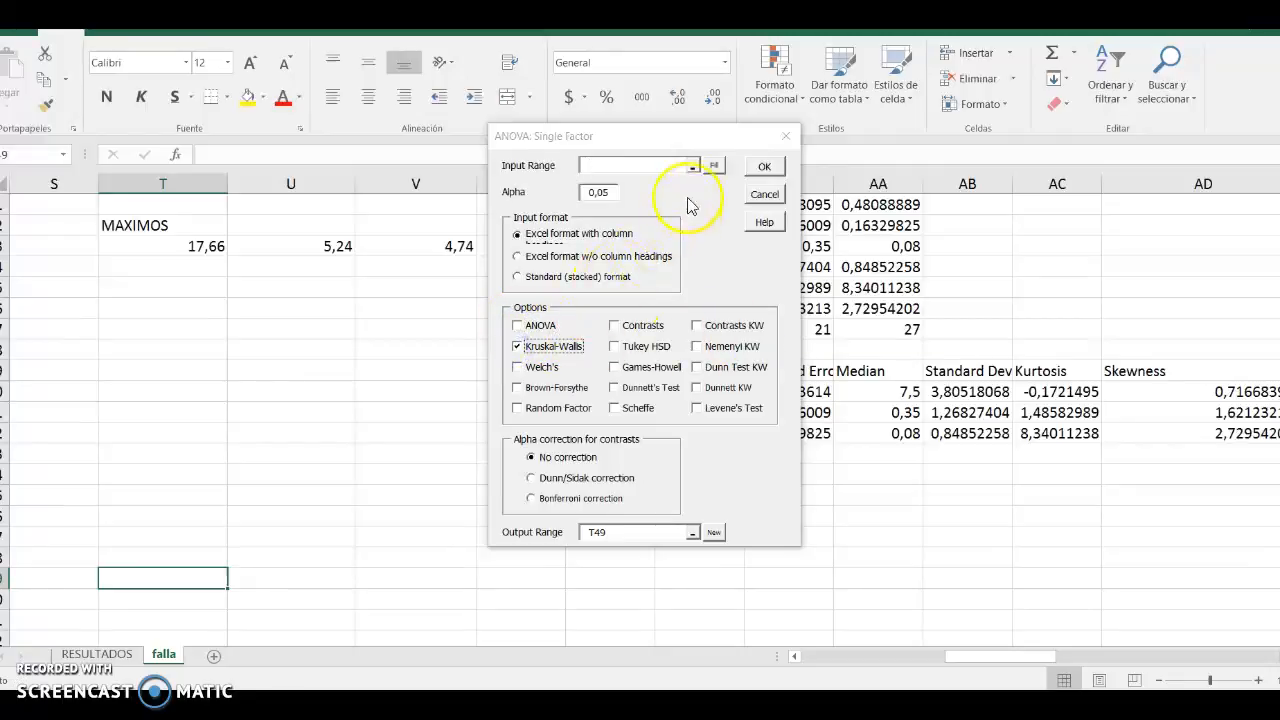
# Set the test's input range to T1:V28 on the falla sheet and enable Contrasts KW and Dunn Test KW
pyautogui.click(695, 167)
pyautogui.scroll(10, 386, 446)
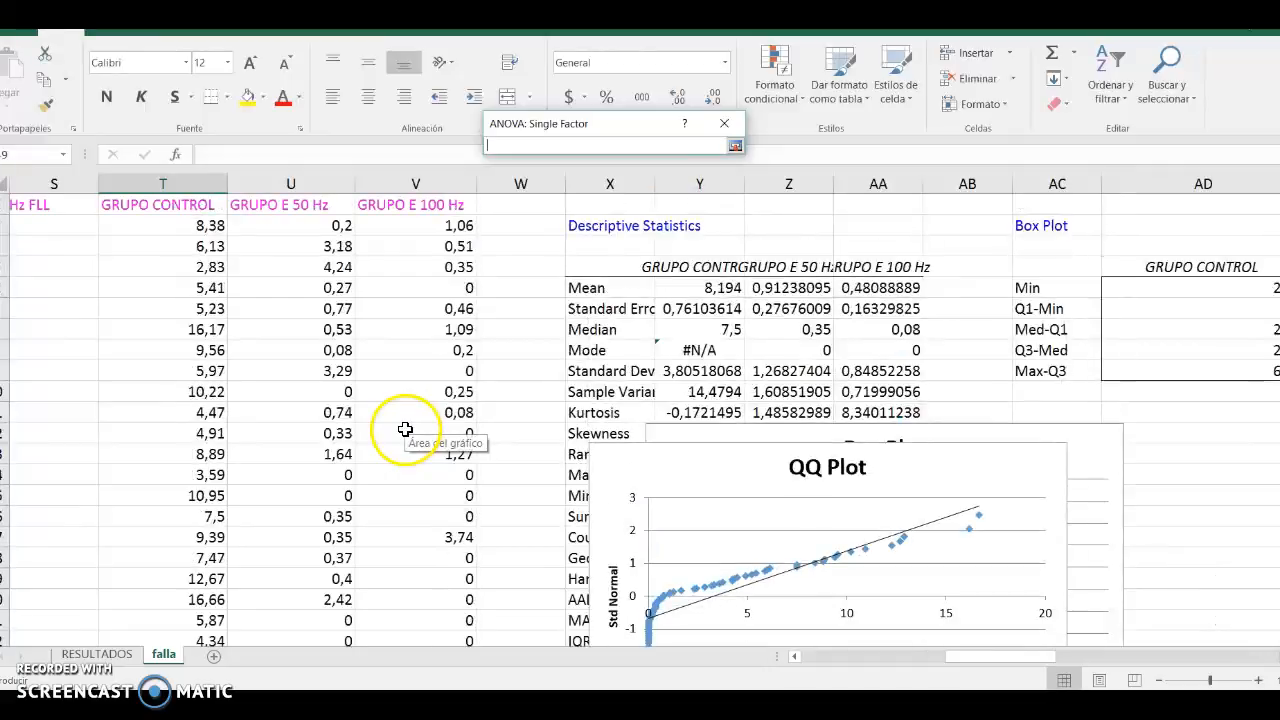
pyautogui.moveTo(170, 207); pyautogui.dragTo(411, 618)
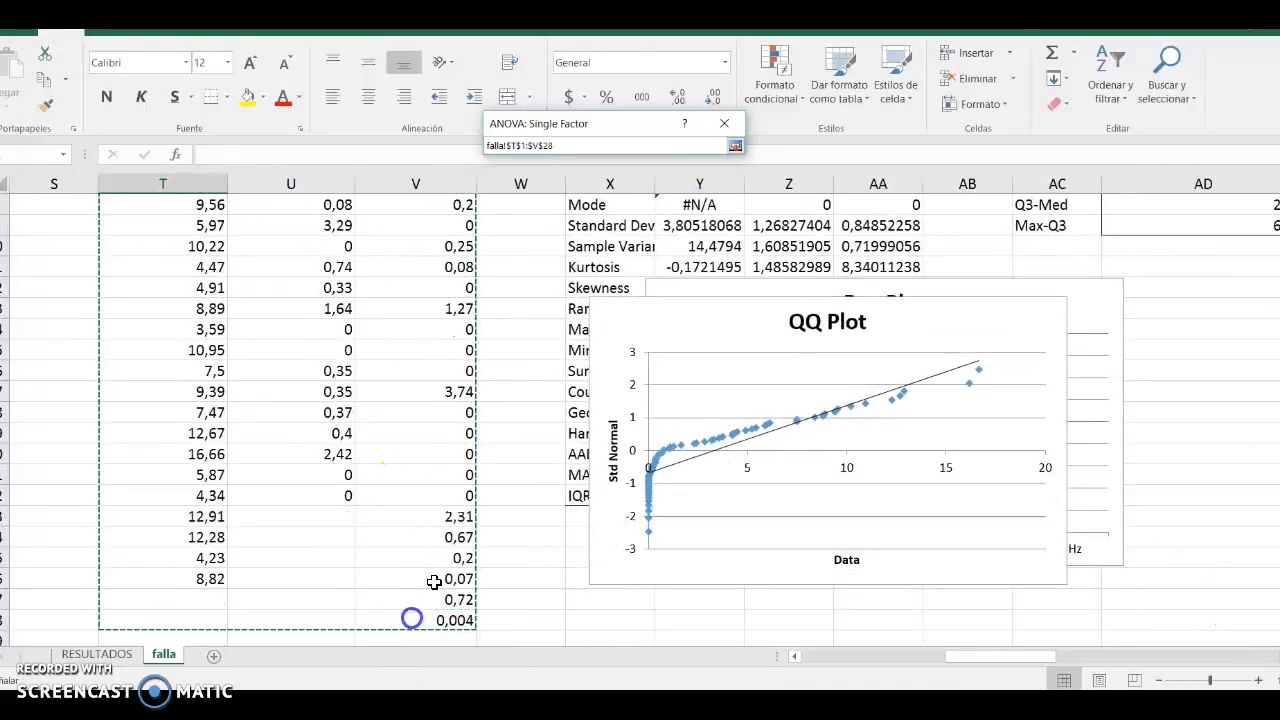
pyautogui.click(735, 148)
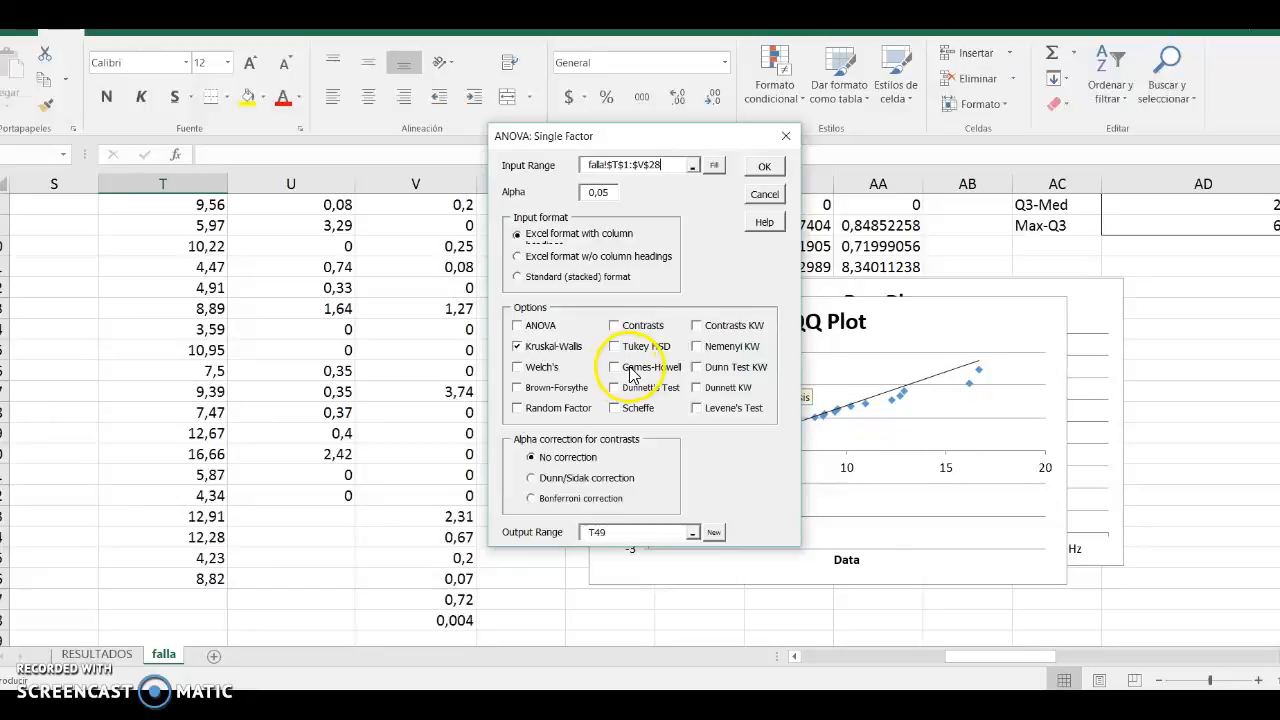
pyautogui.click(705, 328)
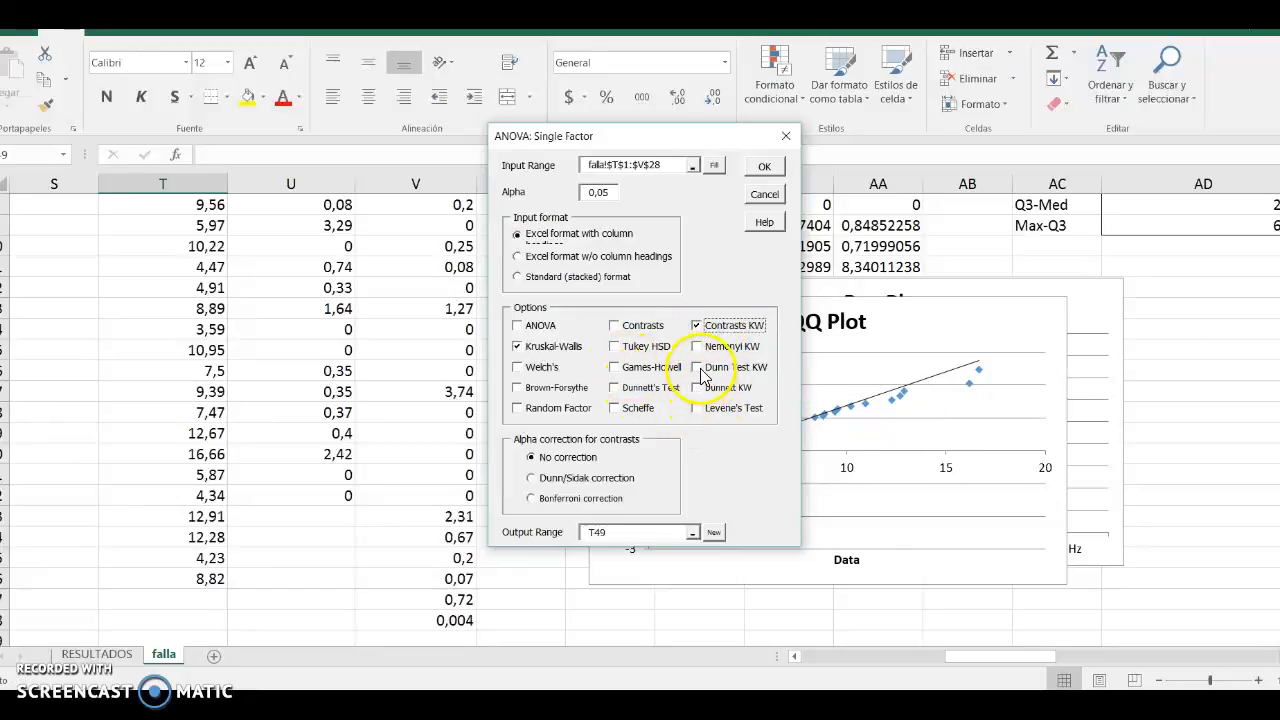
# Try to run the test with its output starting at S49, declining to overwrite existing data
pyautogui.click(691, 532)
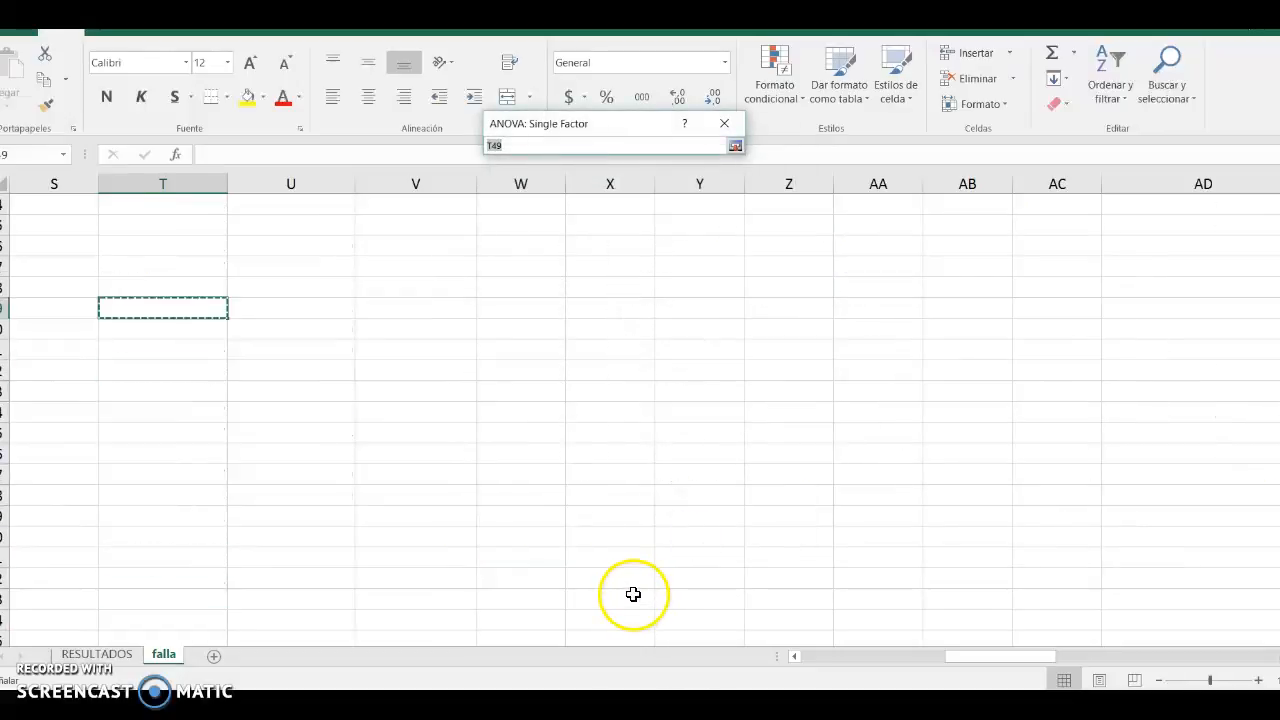
pyautogui.scroll(-1, 636, 620)
pyautogui.scroll(3, 630, 610)
pyautogui.click(57, 500)
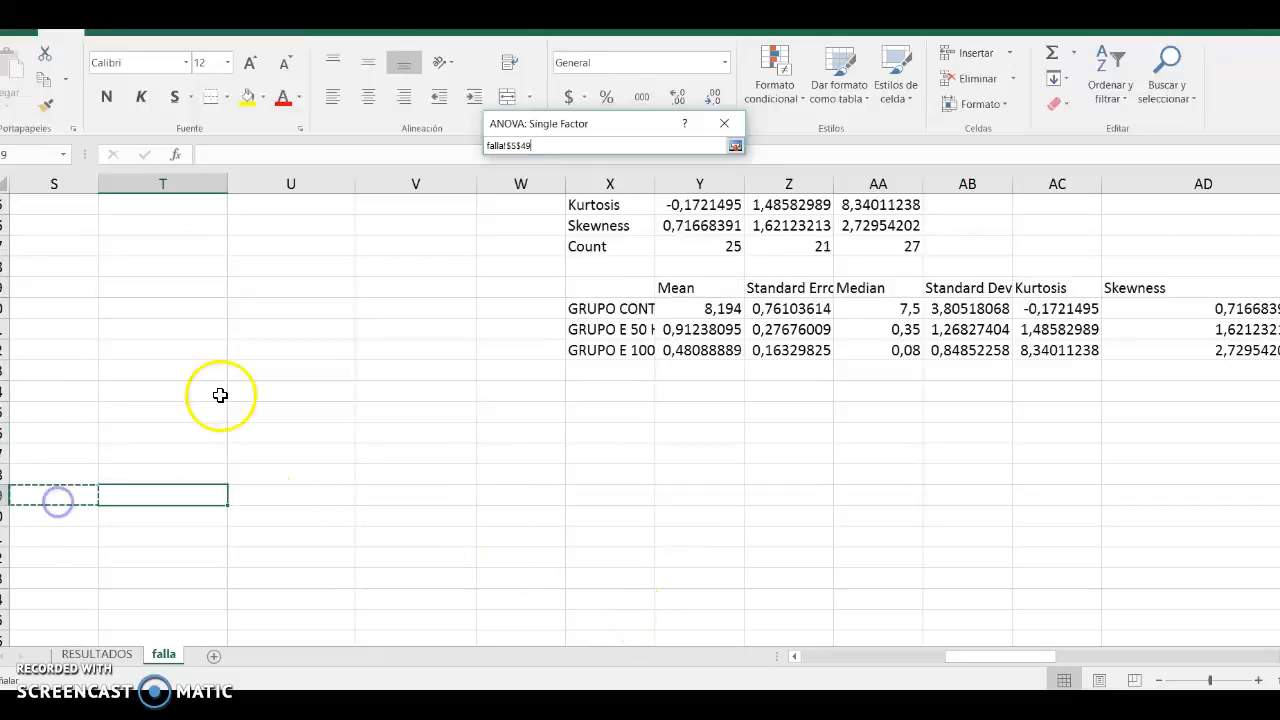
pyautogui.click(736, 147)
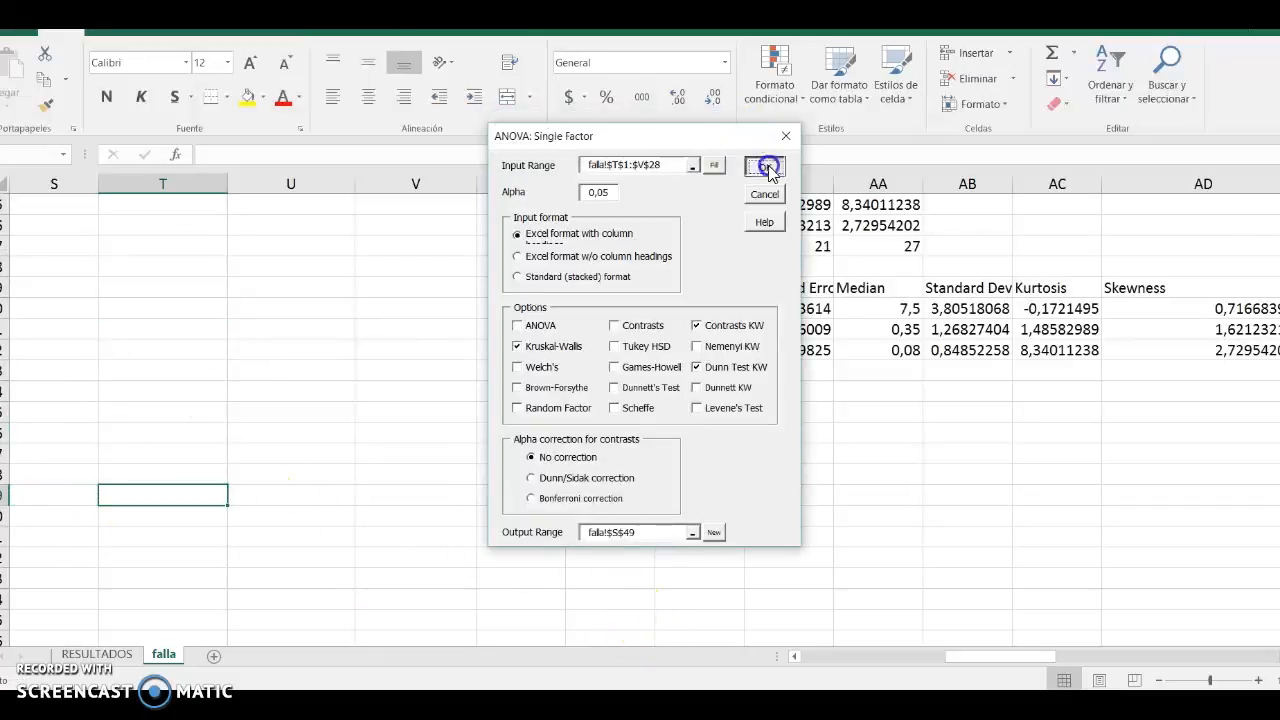
pyautogui.click(766, 167)
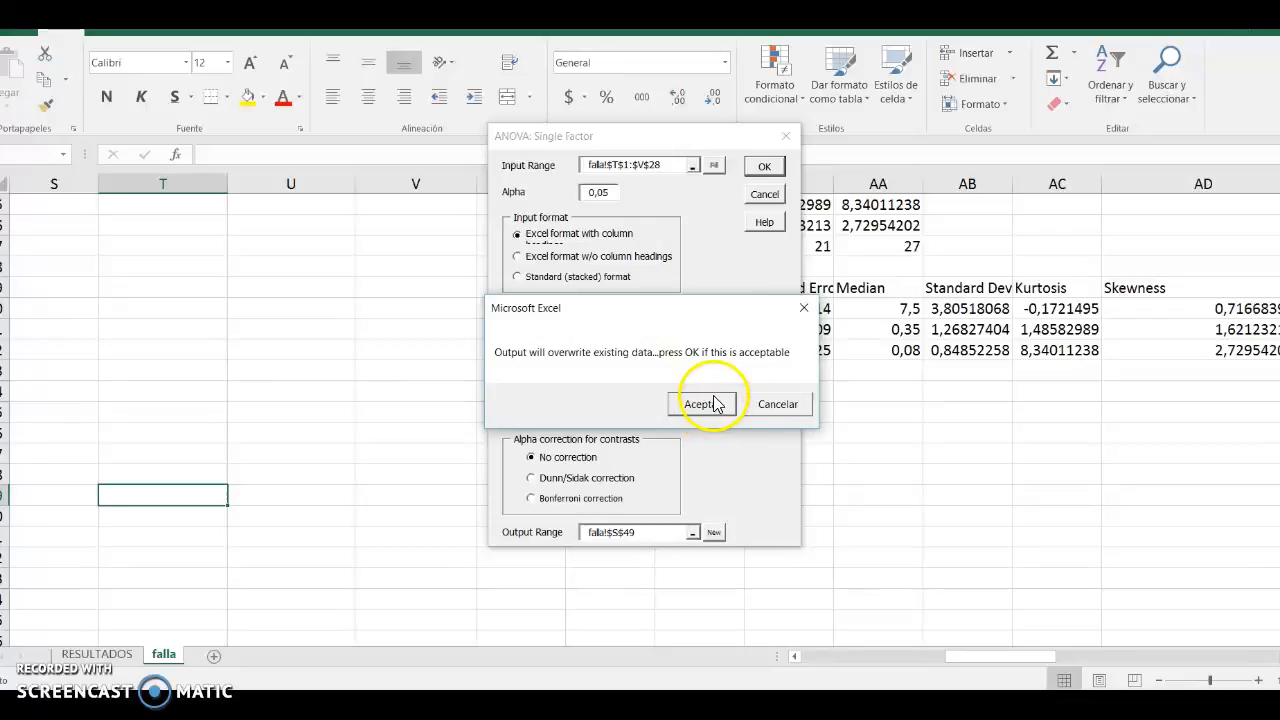
pyautogui.click(778, 407)
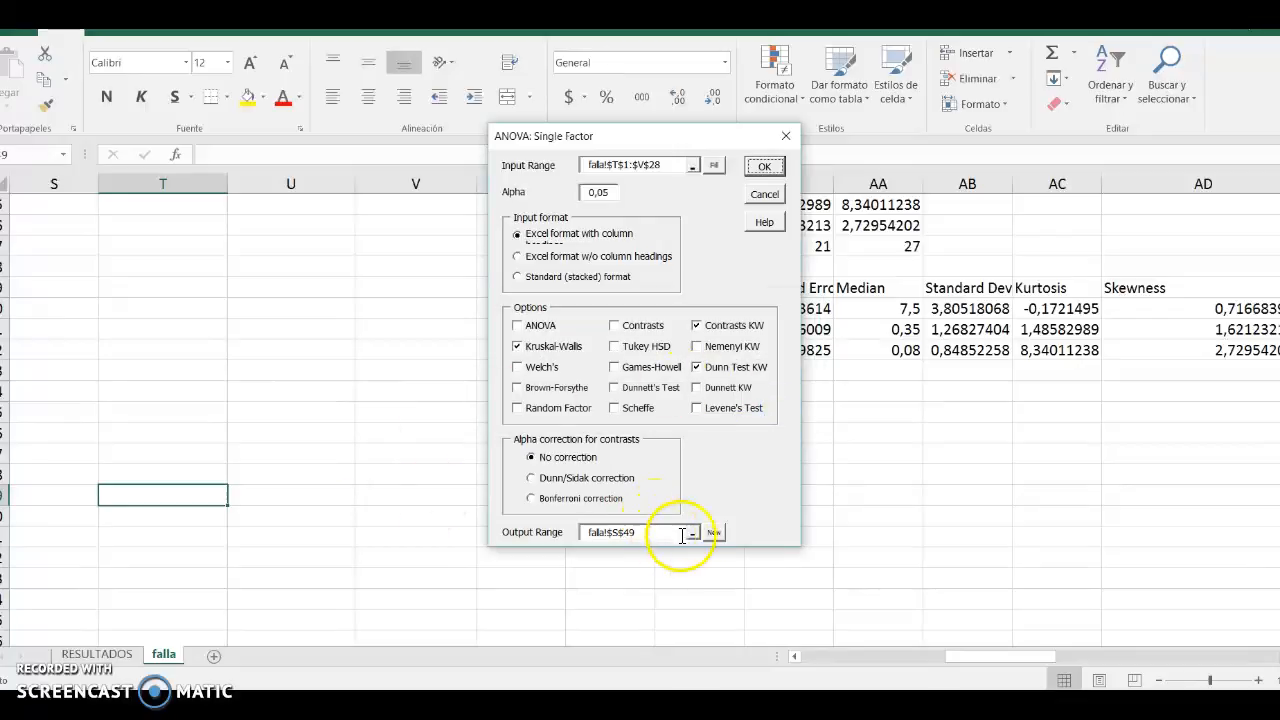
# Set the output range to the empty cell S297, run the Kruskal-Wallis analysis and dismiss the Real Statistics selection dialog
pyautogui.click(691, 533)
pyautogui.scroll(-9, 688, 560)
pyautogui.scroll(-20, 680, 613)
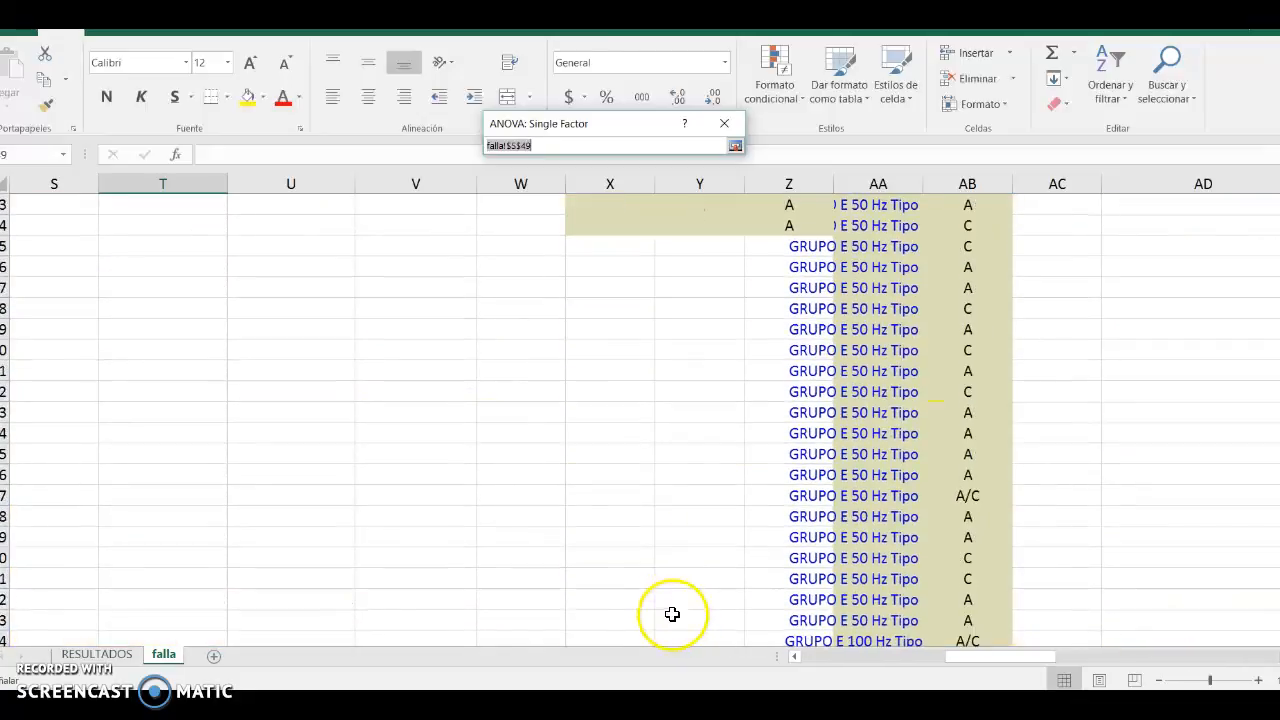
pyautogui.scroll(-20, 665, 605)
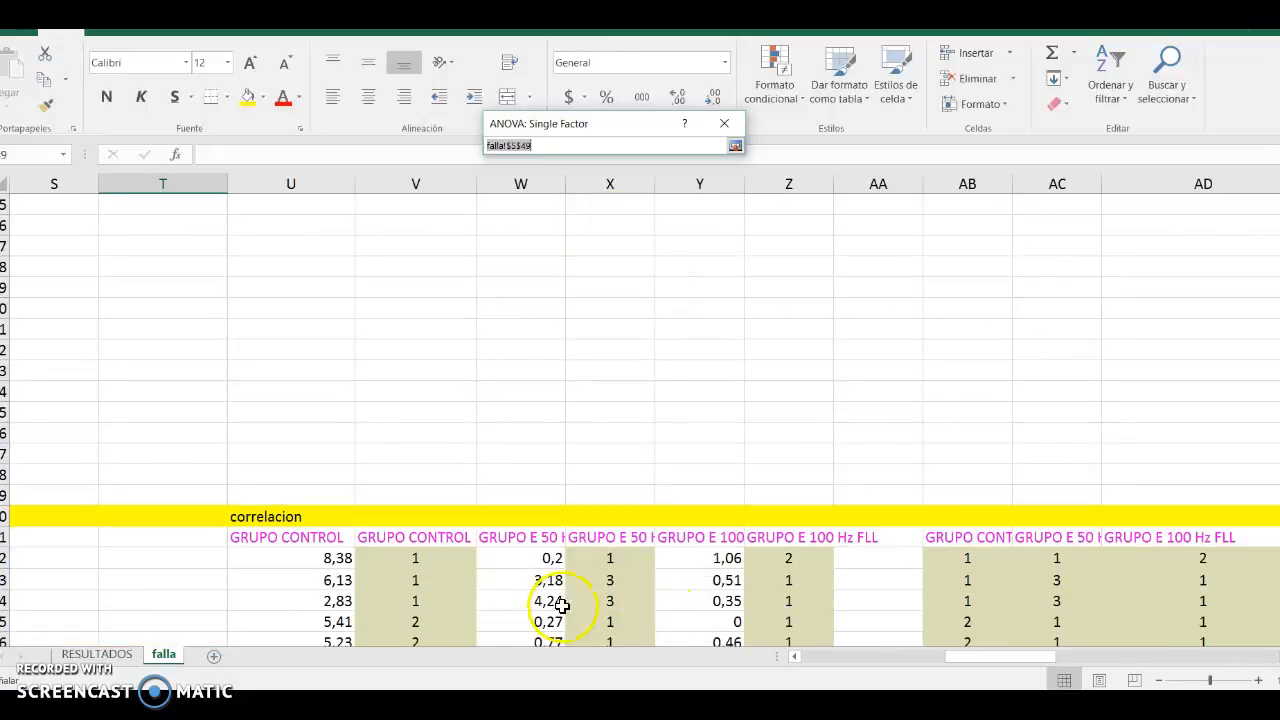
pyautogui.scroll(-20, 560, 605)
pyautogui.scroll(-3, 512, 533)
pyautogui.click(71, 477)
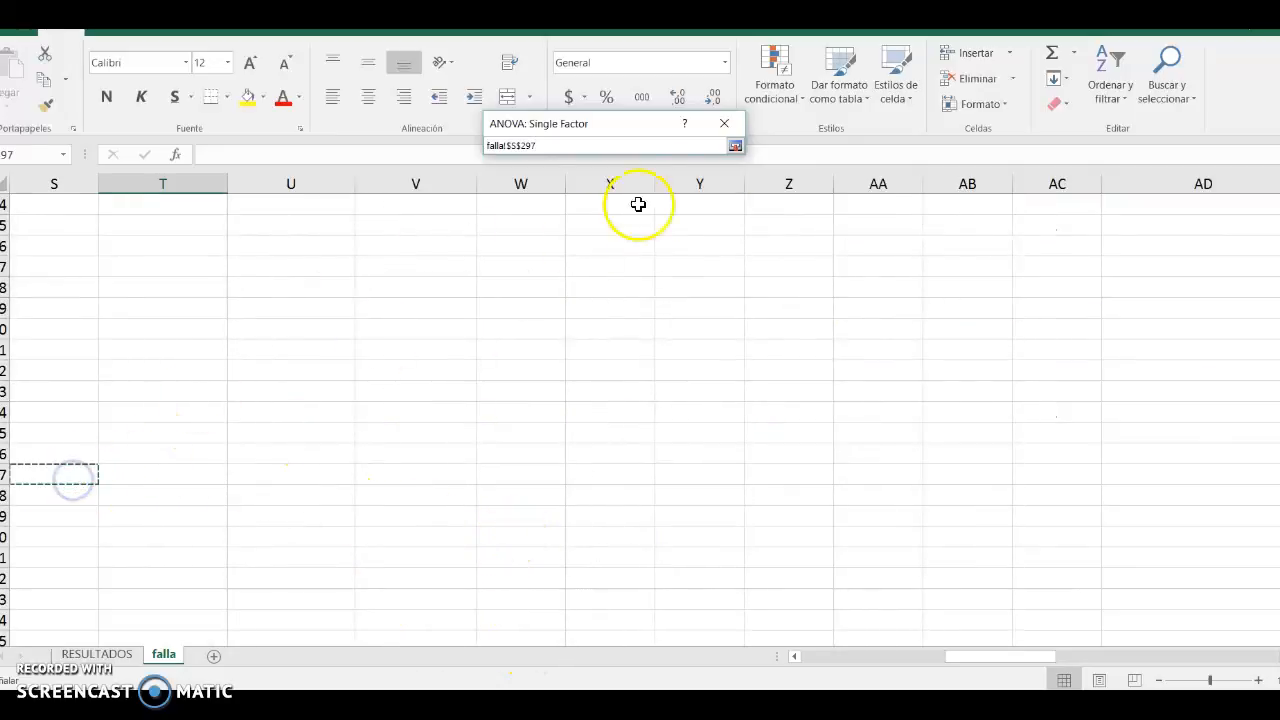
pyautogui.click(735, 145)
pyautogui.click(760, 170)
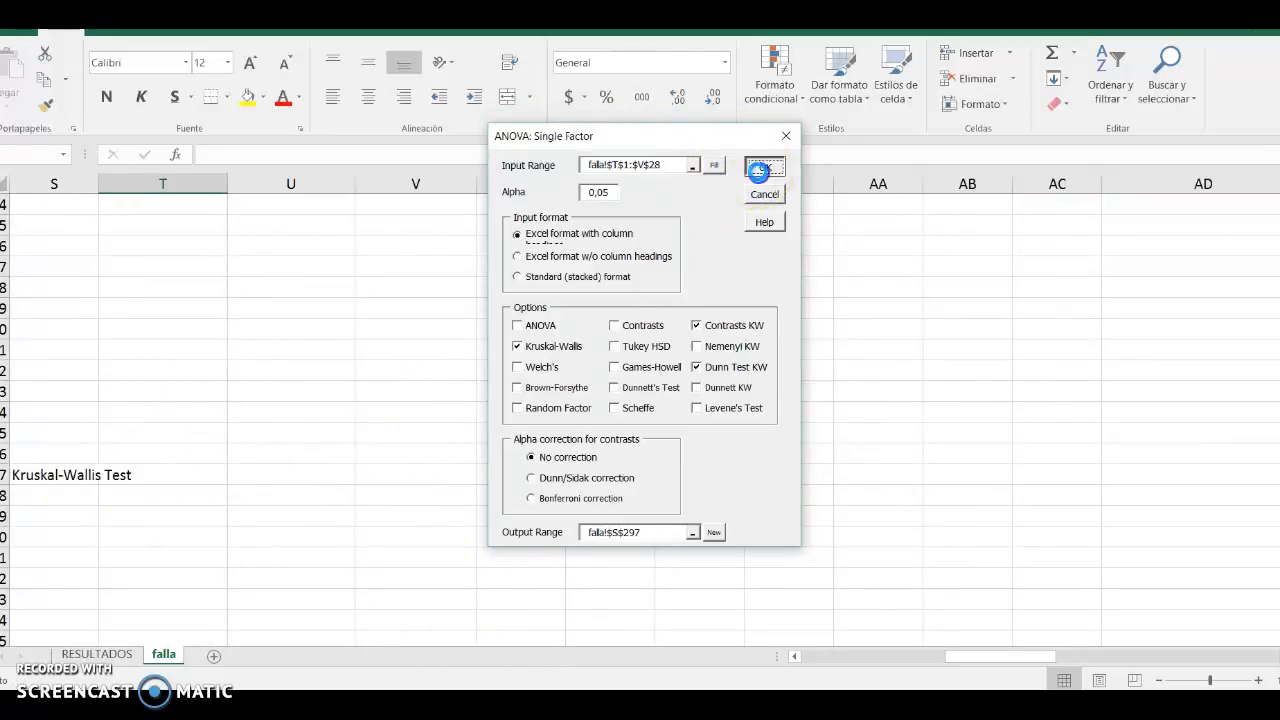
pyautogui.hotkey('ctrl', 'm')
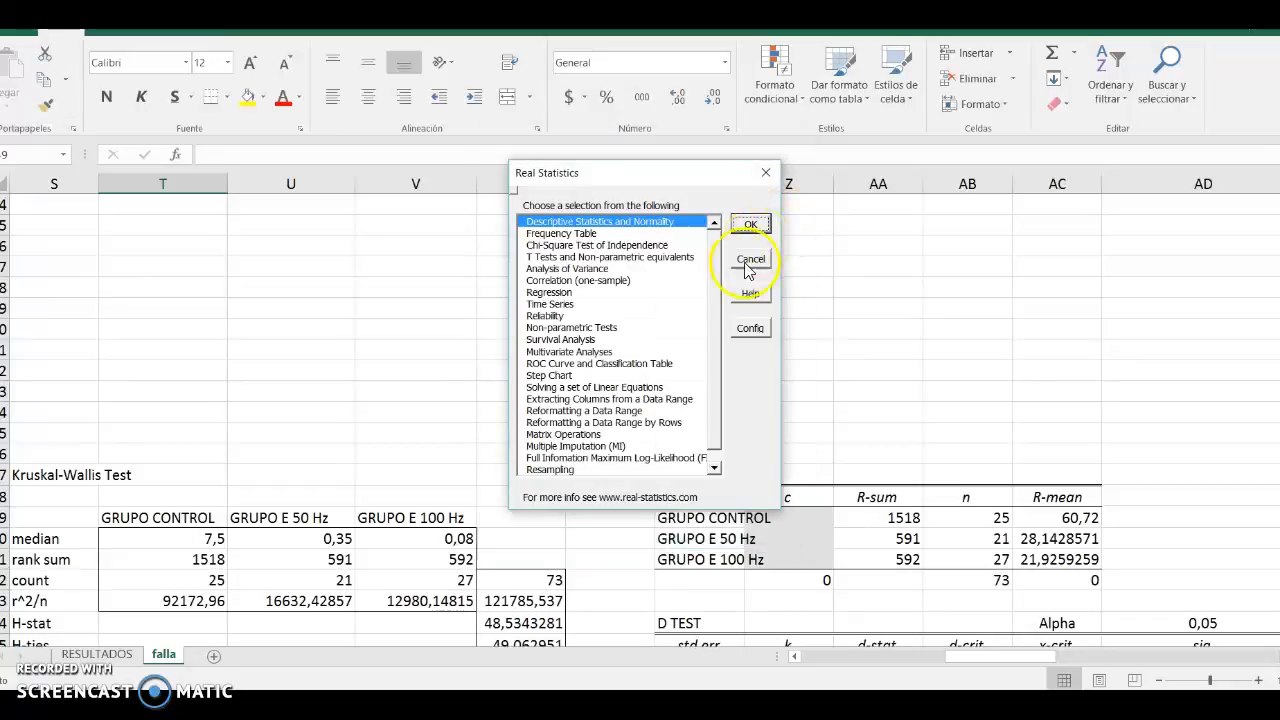
pyautogui.click(750, 262)
# Check the p-value and significance in the Kruskal-Wallis Test output
pyautogui.scroll(-6, 586, 471)
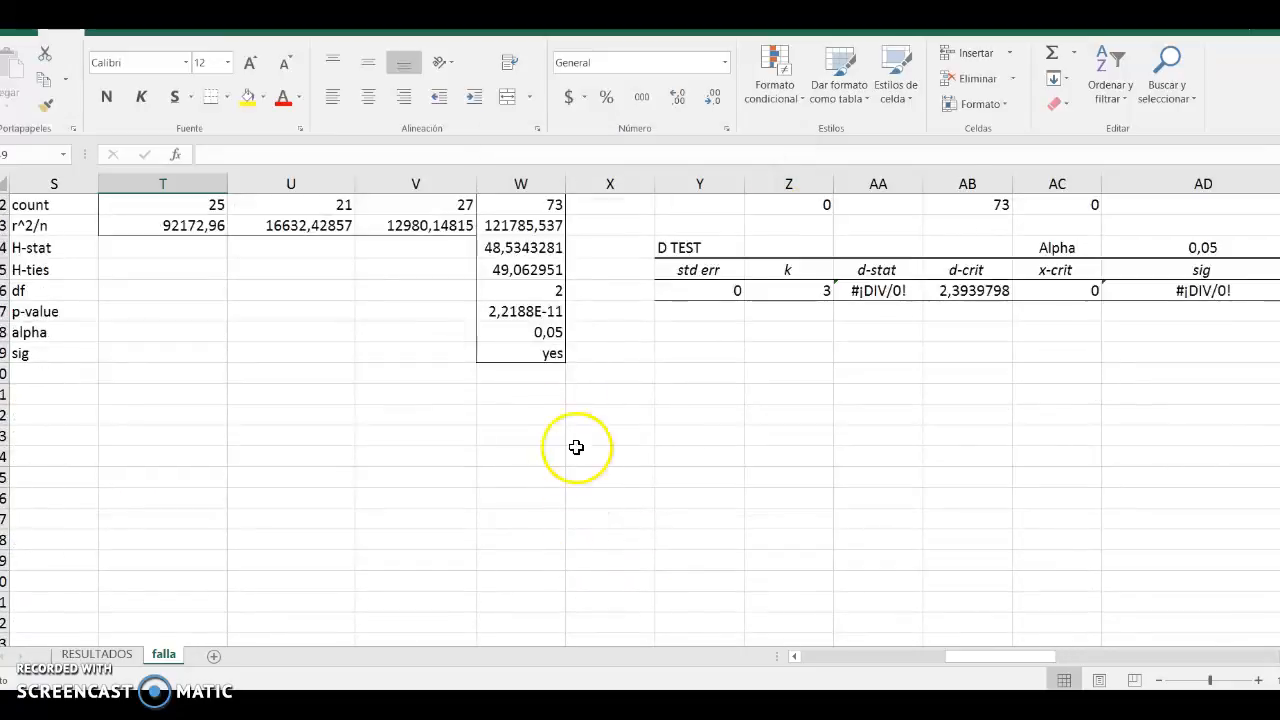
pyautogui.click(549, 353)
pyautogui.click(528, 310)
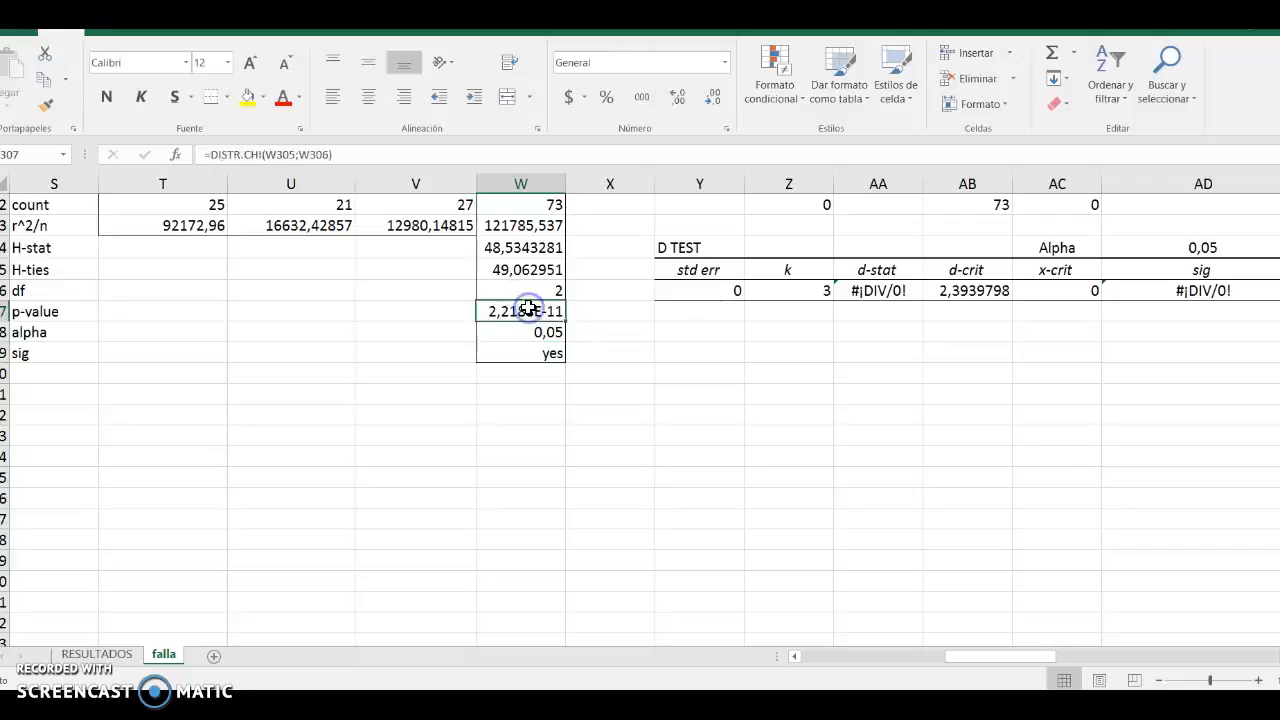
pyautogui.scroll(4, 623, 417)
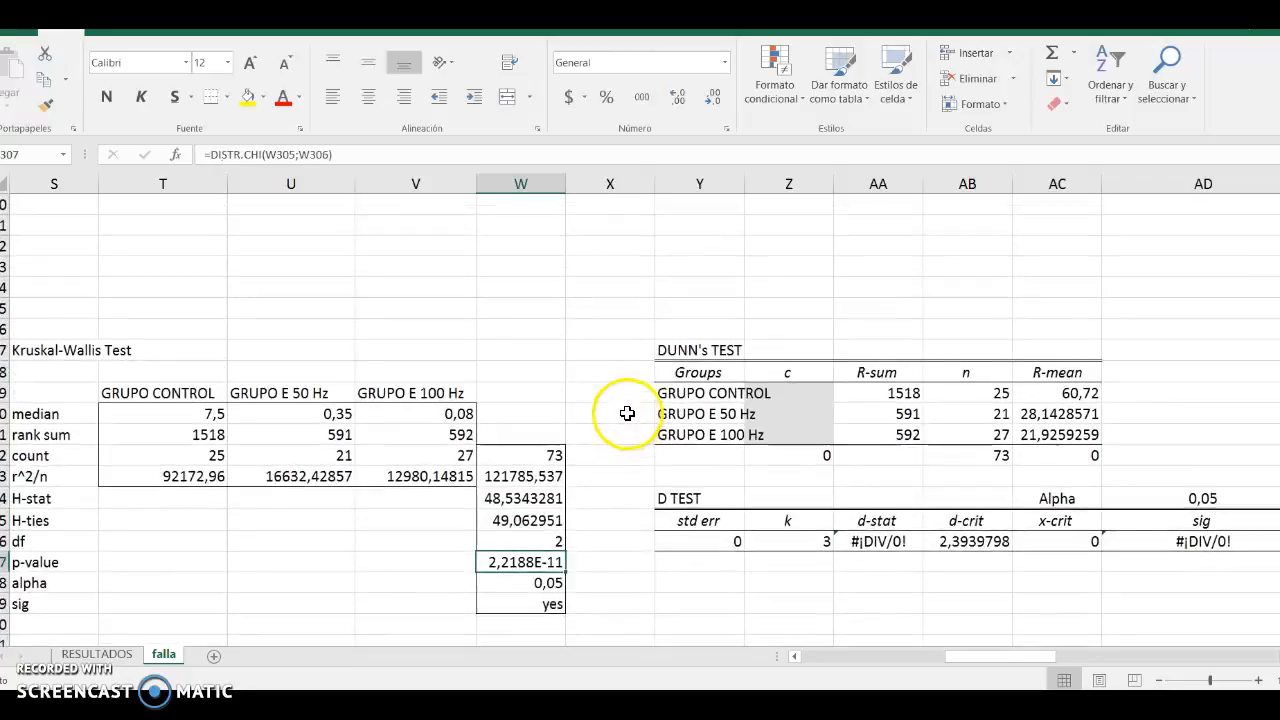
# Contrast GRUPO CONTROL with GRUPO E 50 Hz in DUNN's TEST by entering coefficients 1 and -1 in column c
pyautogui.click(807, 390)
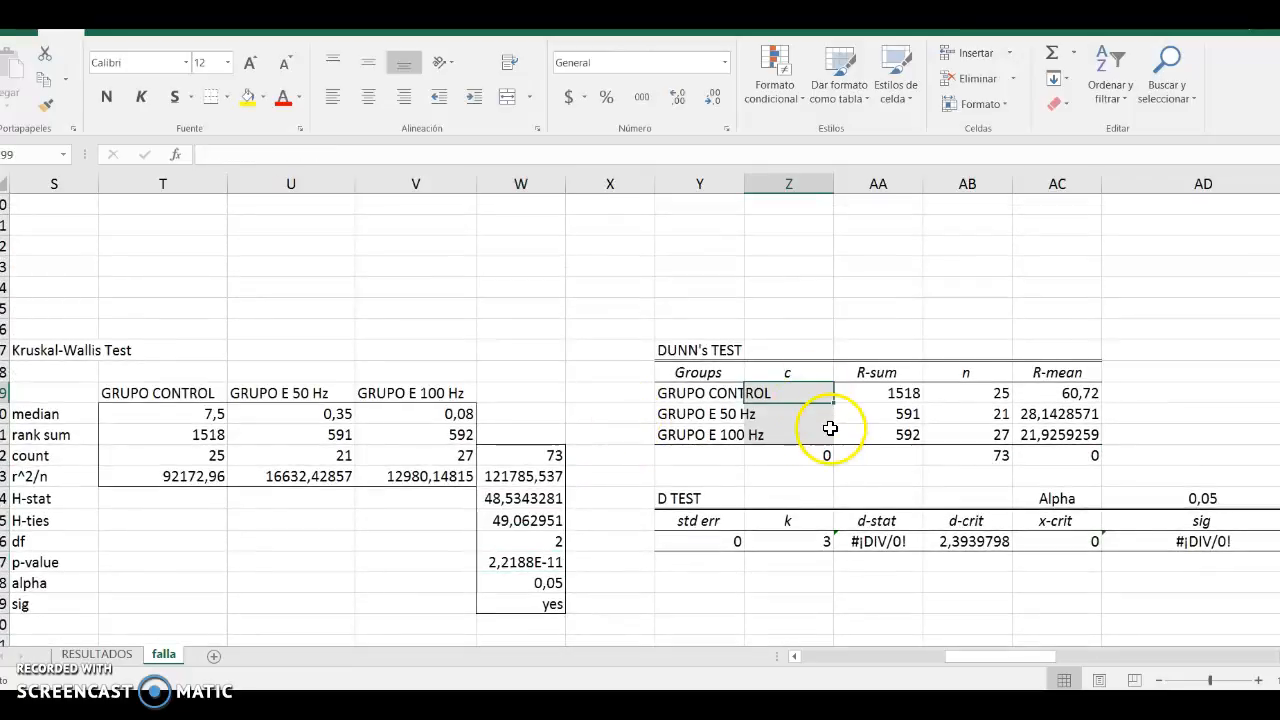
pyautogui.moveTo(951, 657)
pyautogui.mouseDown()
pyautogui.moveTo(1030, 660)
pyautogui.moveTo(965, 656)
pyautogui.mouseUp()
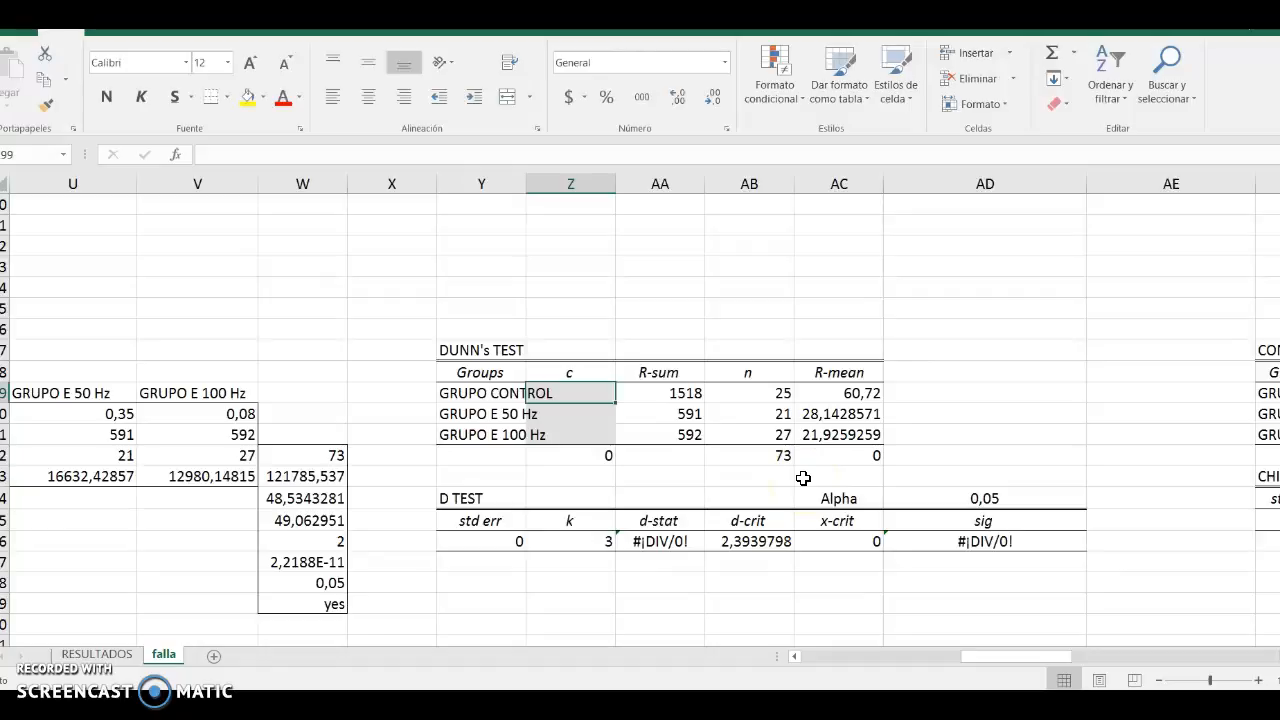
pyautogui.write('1')
pyautogui.press('Return')
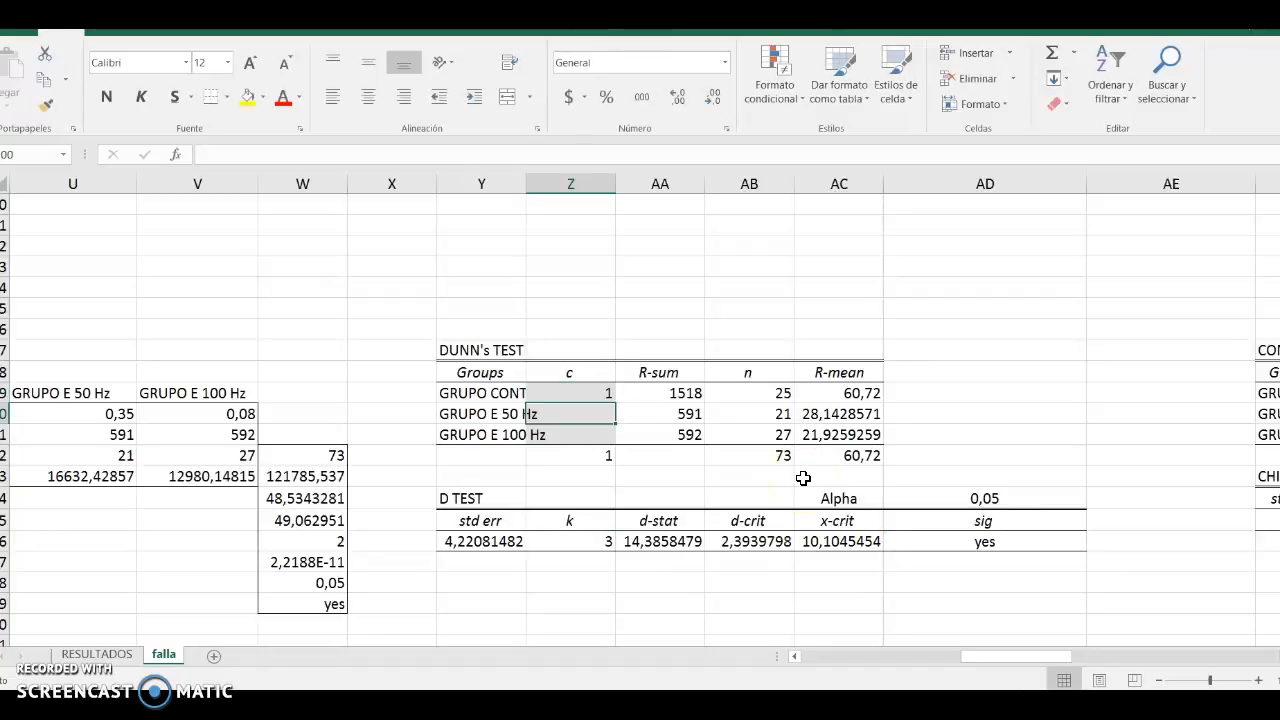
pyautogui.write('-')
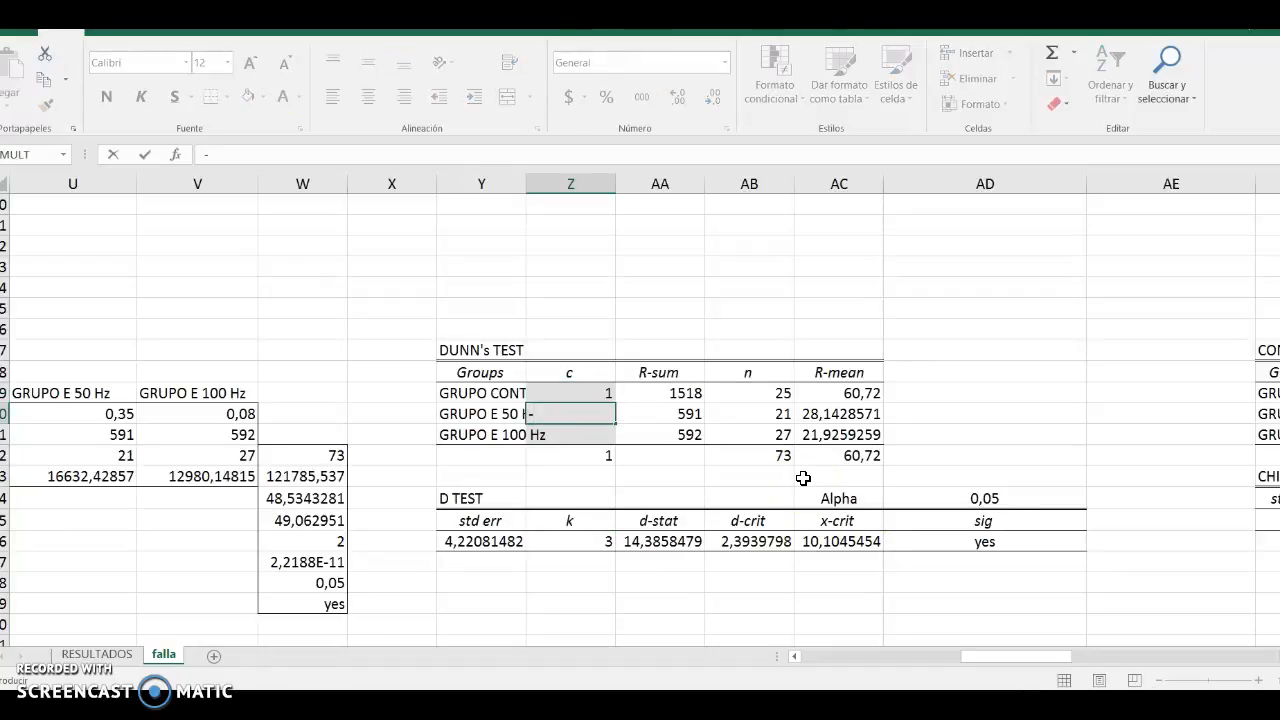
pyautogui.write('1')
pyautogui.press('Return')
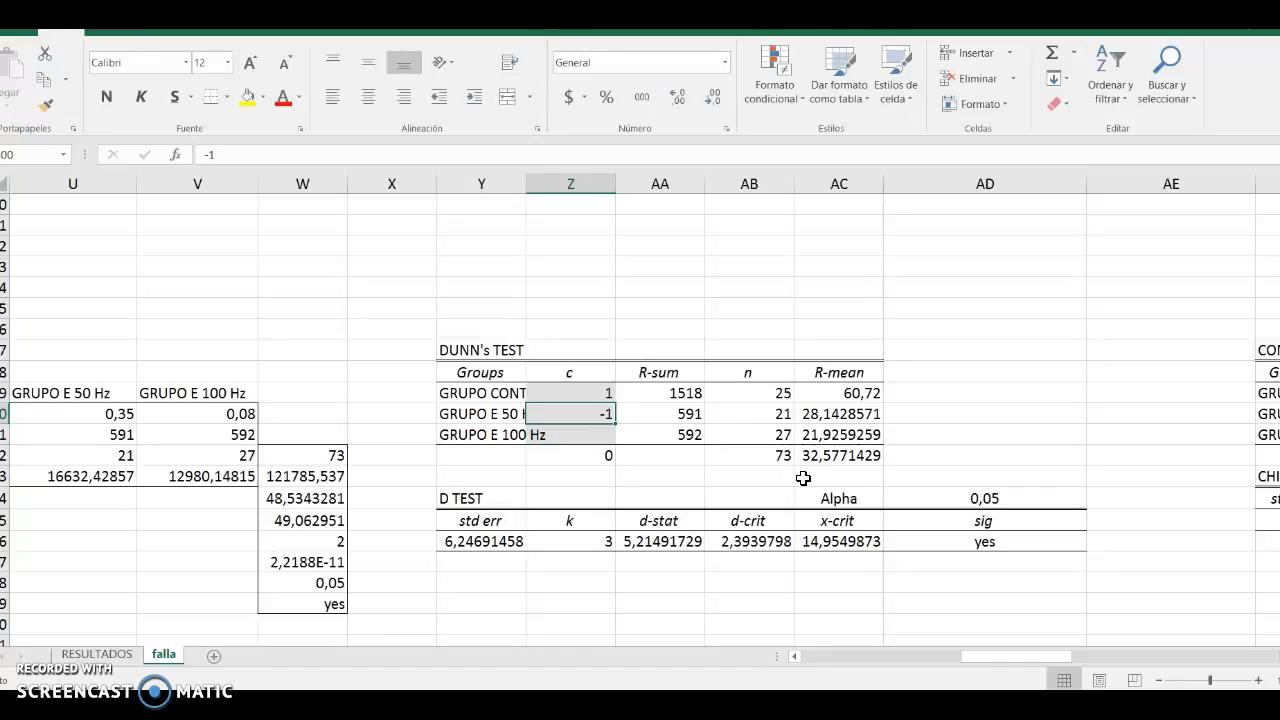
# Contrast GRUPO CONTROL with GRUPO E 100 Hz by clearing the E 50 Hz coefficient and entering -1 for E 100 Hz
pyautogui.press('Delete')
pyautogui.write('-1')
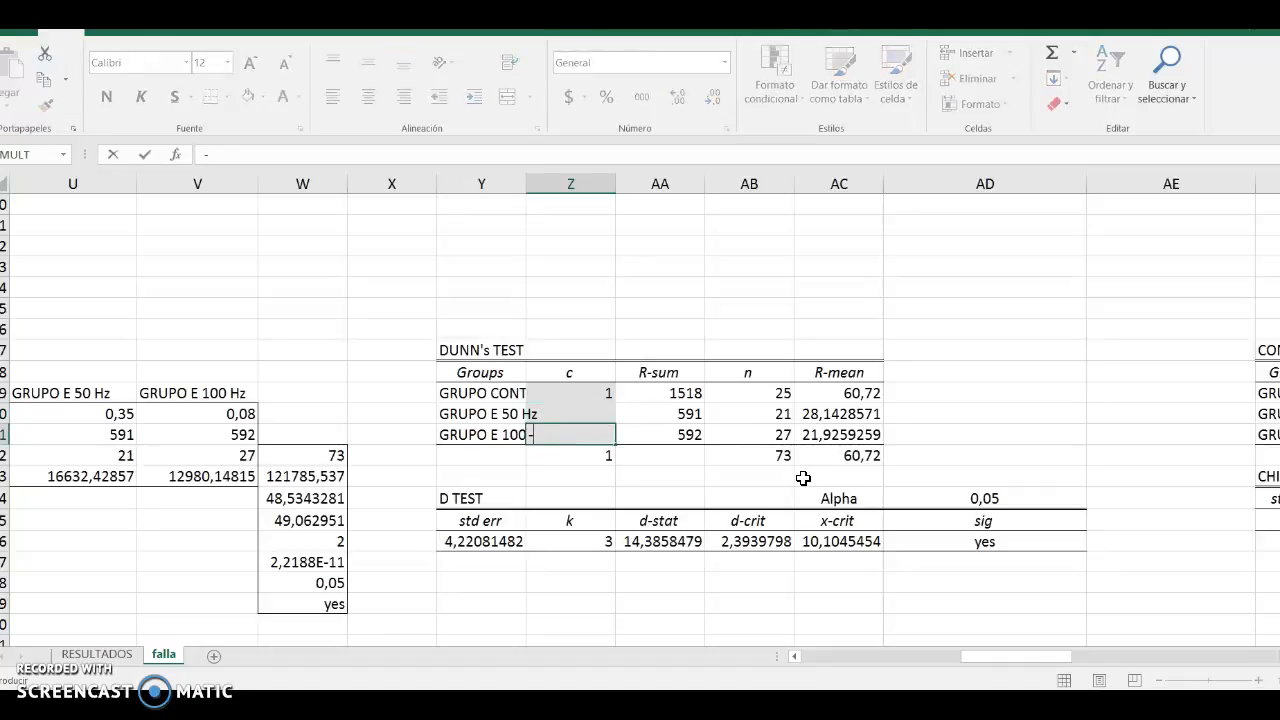
pyautogui.press('Return')
pyautogui.press('Up')
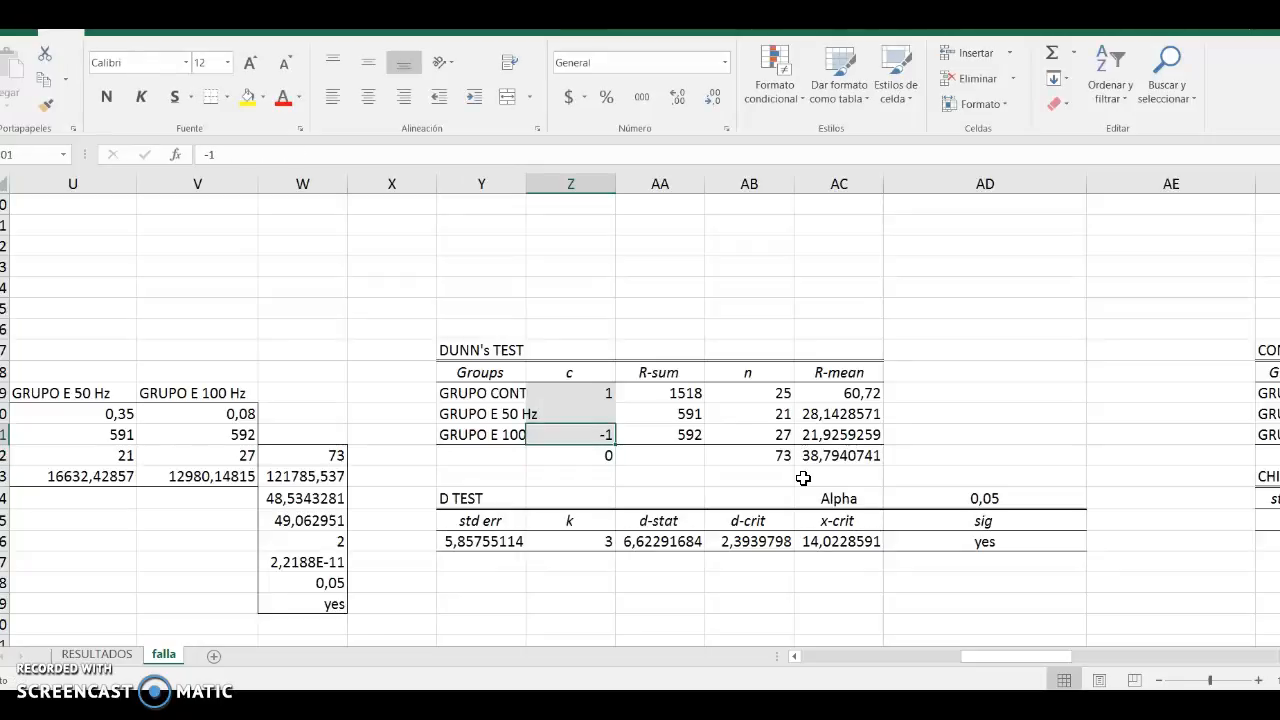
# Contrast GRUPO E 50 Hz with GRUPO E 100 Hz by entering 1 for E 50 Hz and clearing the control coefficient
pyautogui.write('1')
pyautogui.press('Return')
pyautogui.press('Up')
pyautogui.press('Up')
pyautogui.press('Delete')
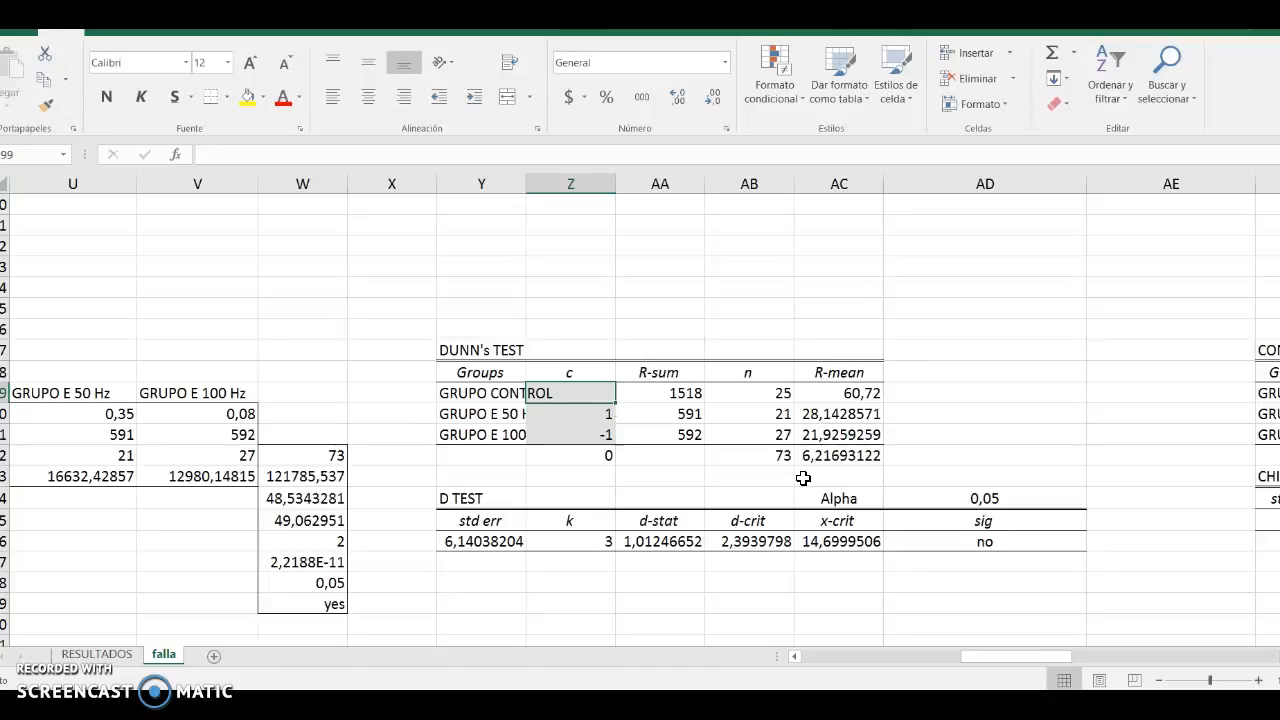